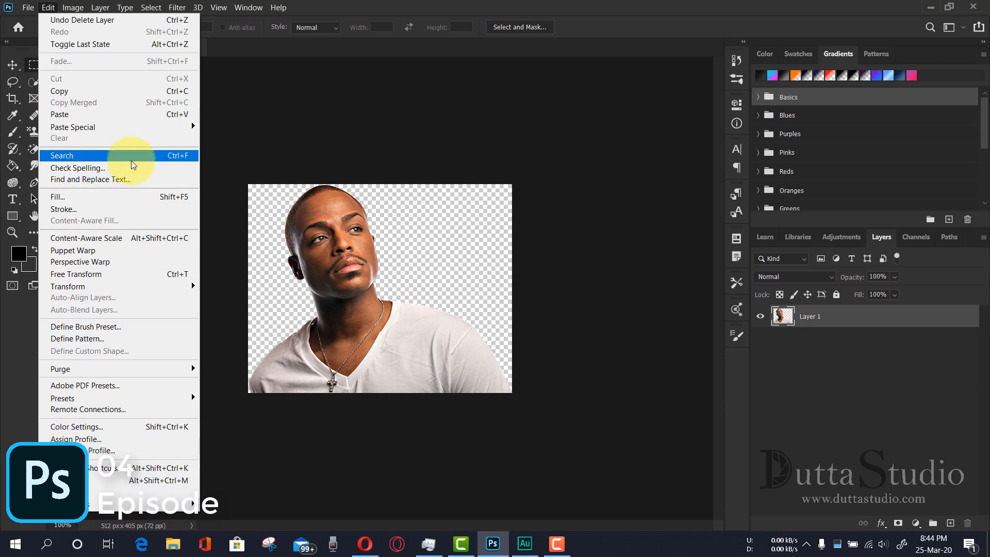
# Add a new layer above the portrait and paint three vertical black strokes on it with the Brush tool.
pyautogui.click(373, 107)
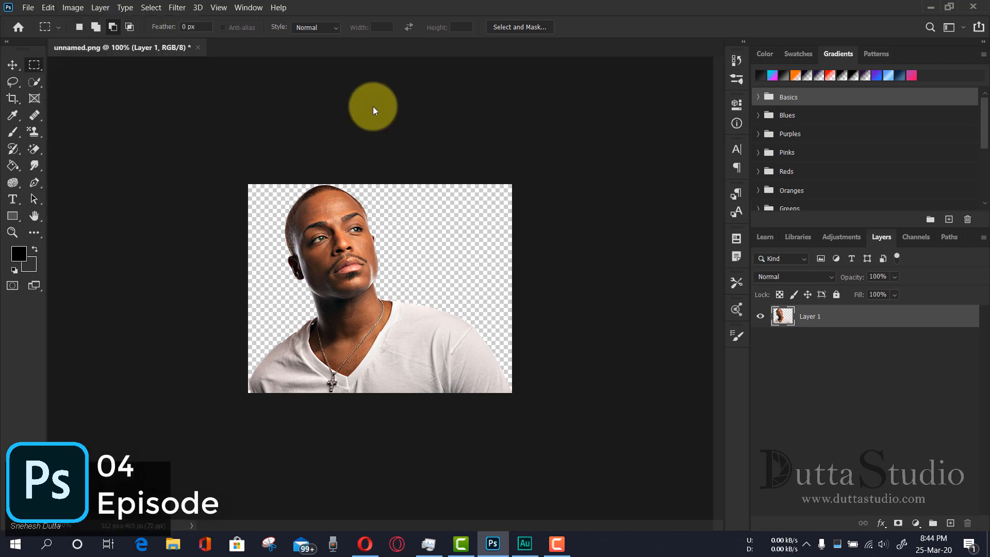
pyautogui.click(951, 525)
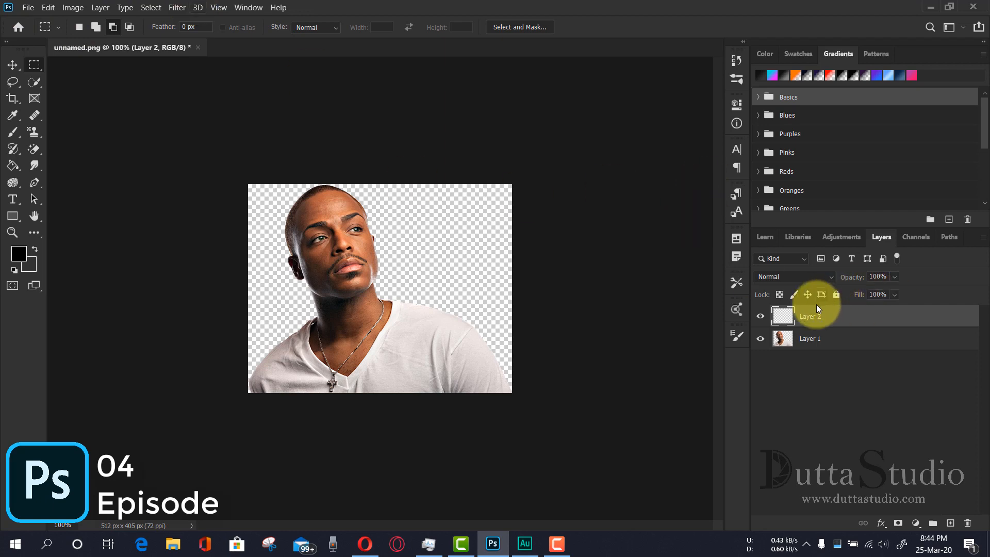
pyautogui.click(13, 133)
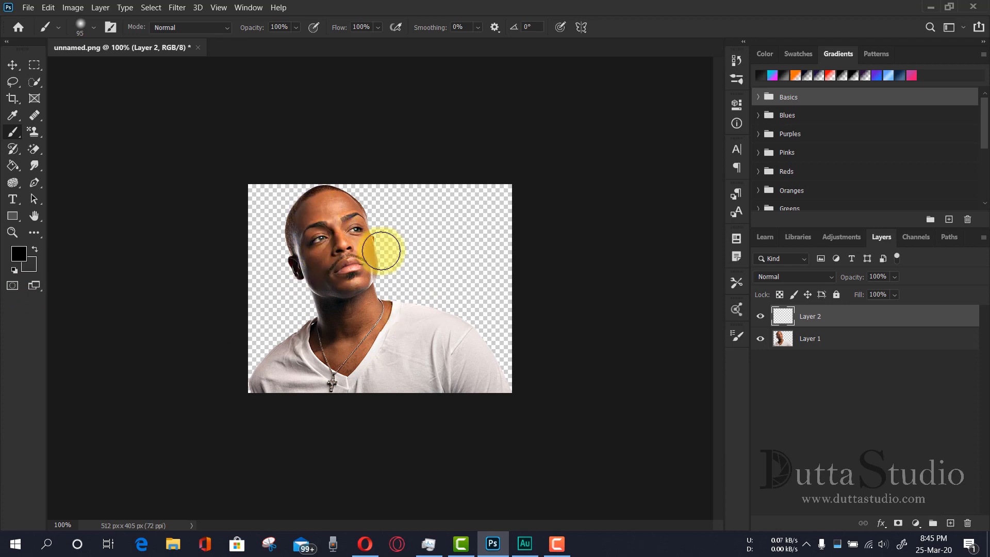
pyautogui.moveTo(287, 212)
pyautogui.mouseDown()
pyautogui.moveTo(291, 346)
pyautogui.moveTo(280, 349)
pyautogui.moveTo(277, 221)
pyautogui.moveTo(276, 360)
pyautogui.moveTo(289, 361)
pyautogui.mouseUp()
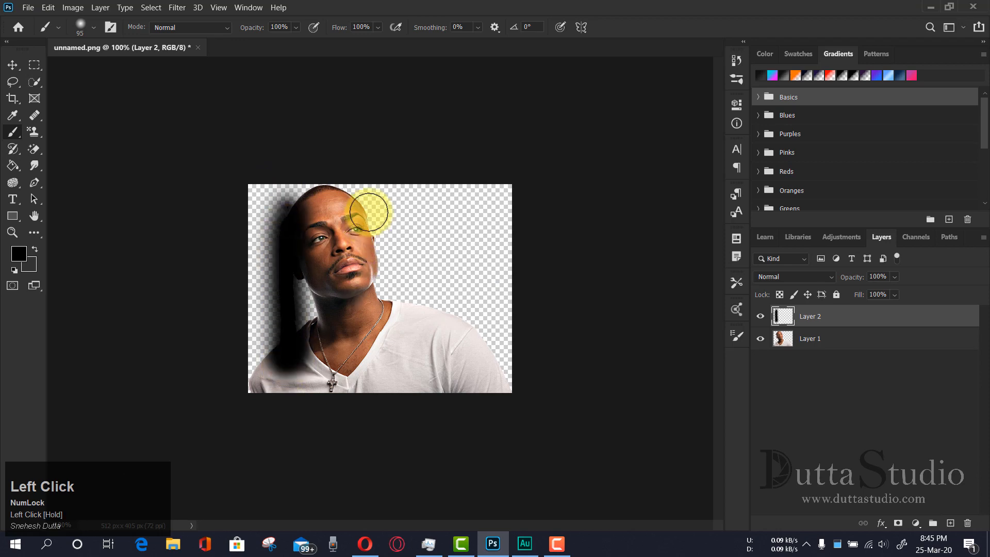
pyautogui.moveTo(368, 212); pyautogui.dragTo(371, 384)
pyautogui.moveTo(449, 221); pyautogui.dragTo(445, 312)
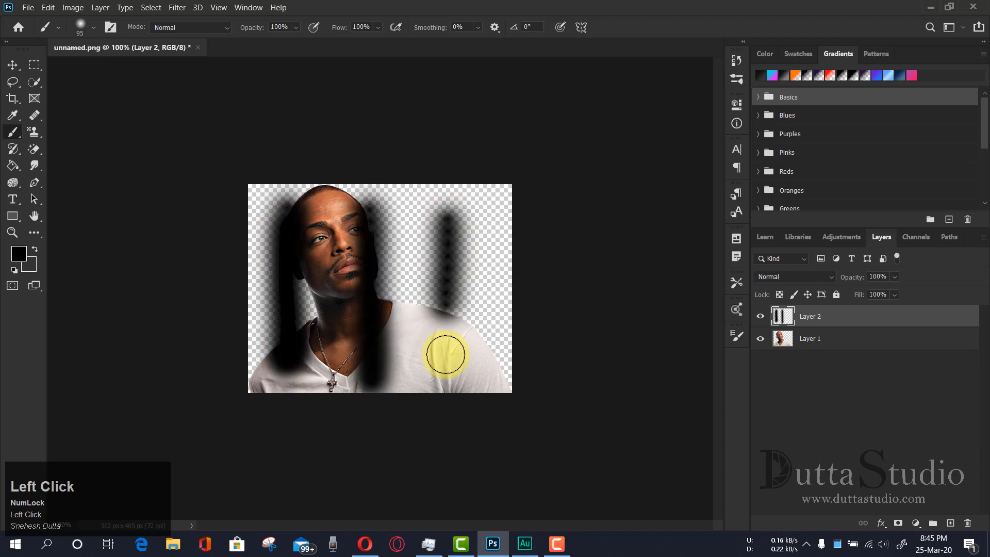
pyautogui.moveTo(446, 354); pyautogui.dragTo(445, 358)
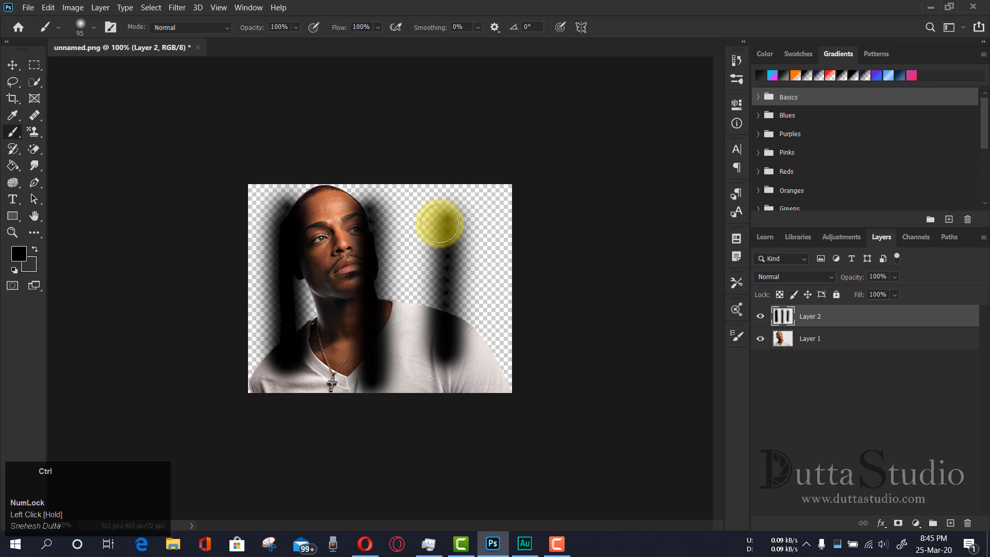
# Undo the vertical brush strokes one after another until Layer 2 is empty.
pyautogui.hotkey('ctrl', 'z')
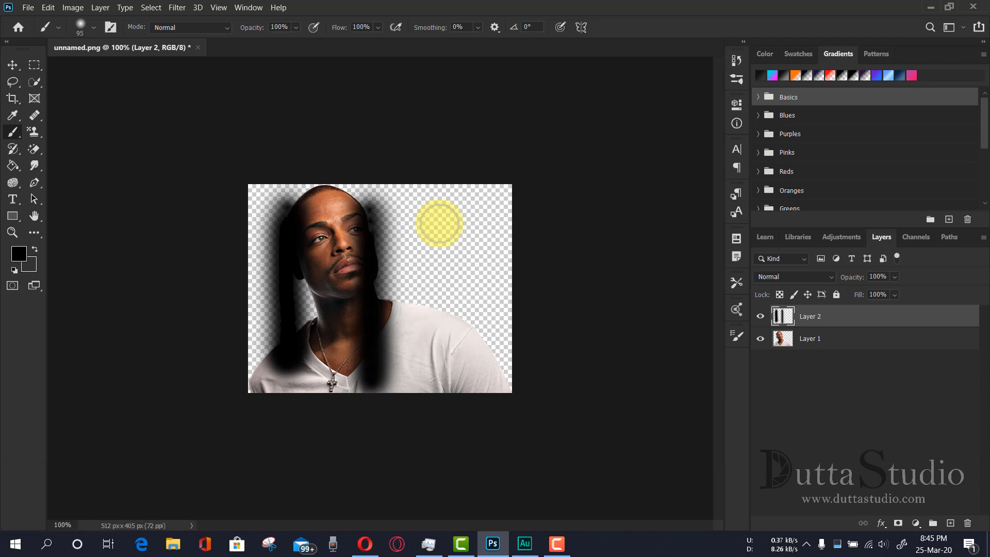
pyautogui.hotkey('ctrl', 'z')
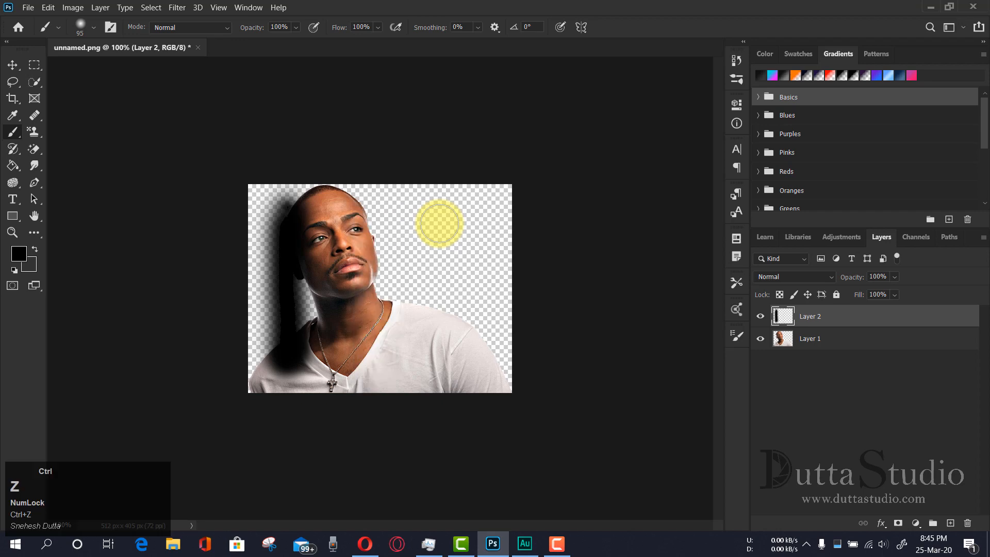
pyautogui.hotkey('ctrl', 'z')
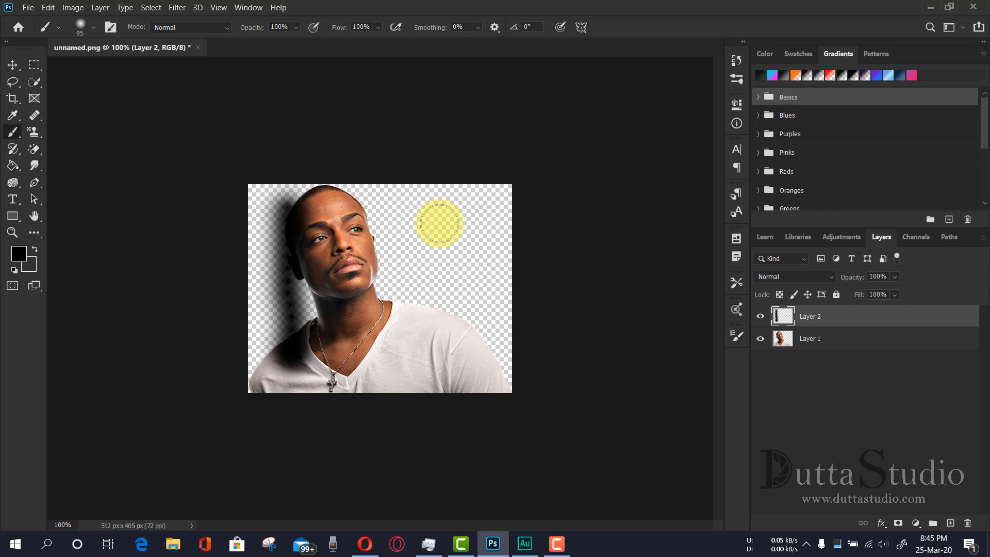
pyautogui.hotkey('ctrl', 'z')
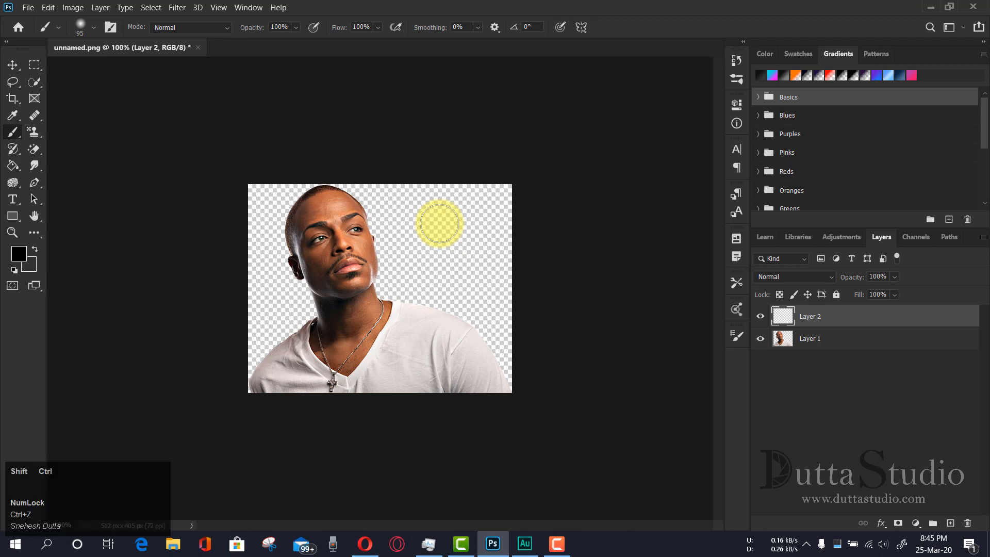
# Redo all the undone vertical brush strokes on Layer 2 one after another.
pyautogui.hotkey('ctrl', 'shift', 'z')
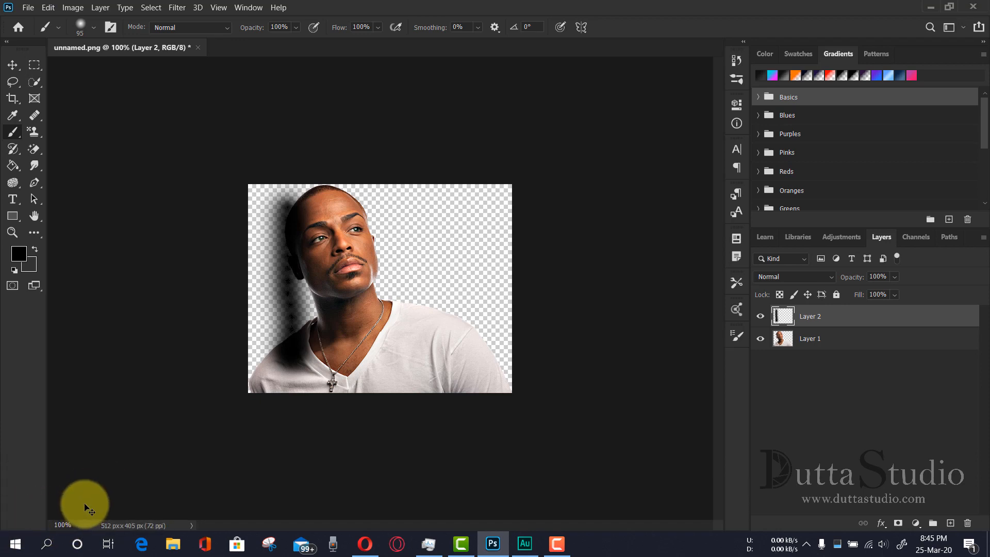
pyautogui.hotkey('ctrl', 'shift', 'z')
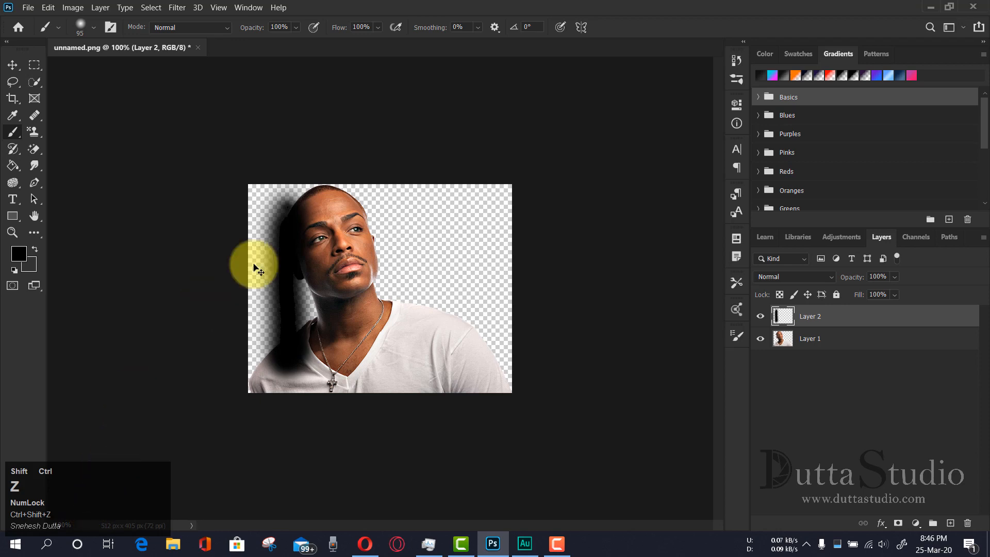
pyautogui.hotkey('ctrl', 'shift', 'z')
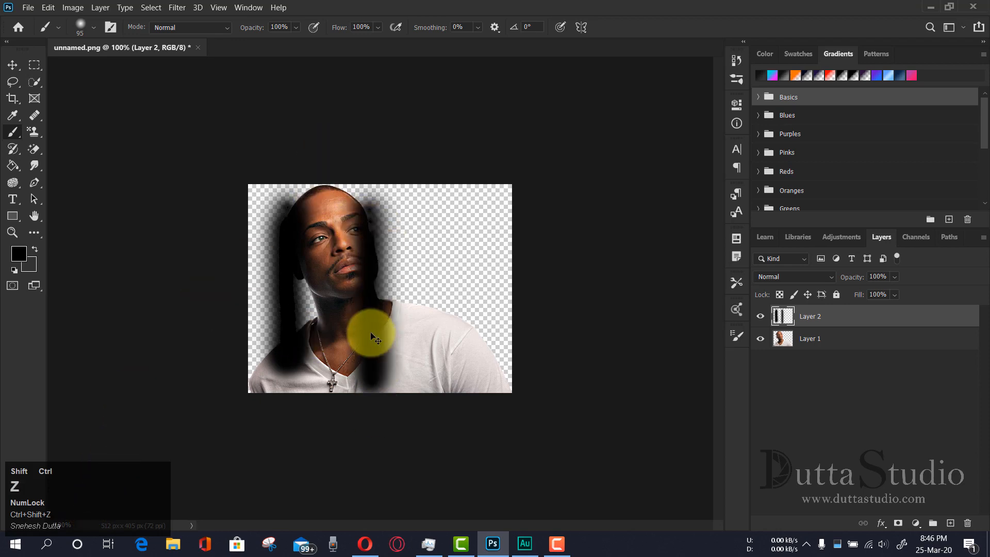
pyautogui.hotkey('ctrl', 'shift', 'z')
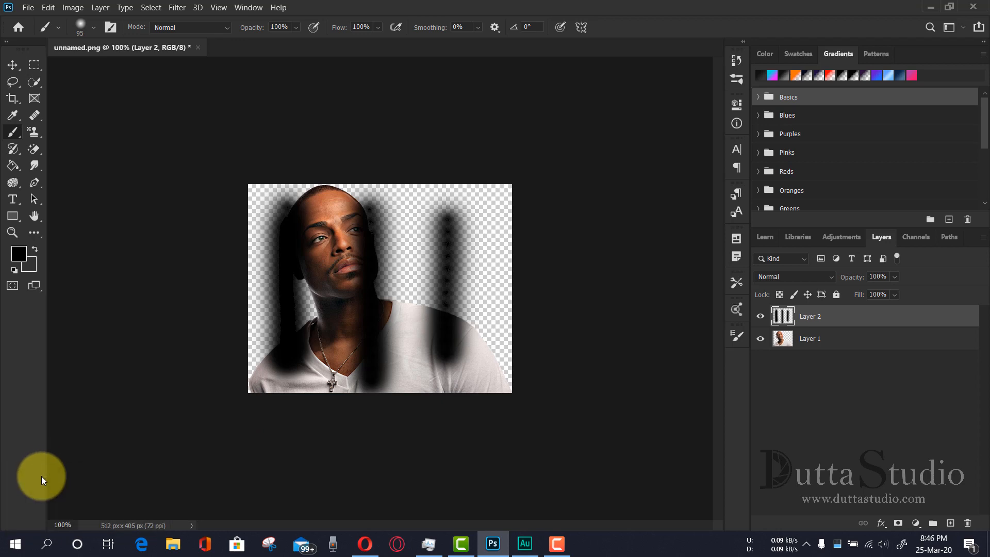
# Undo the last change to the third vertical stroke on Layer 2 and redo it.
pyautogui.press('ctrl')
pyautogui.press('shift')
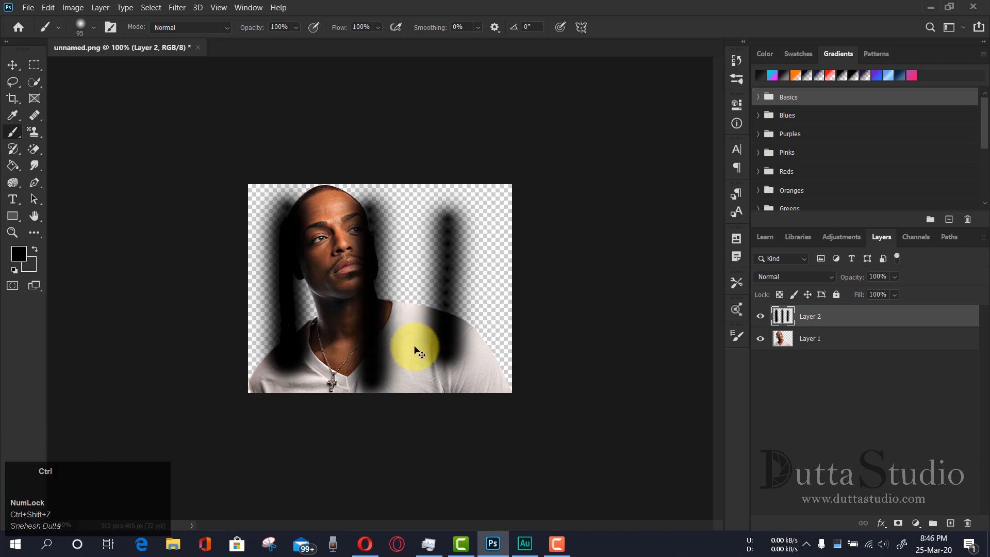
pyautogui.hotkey('ctrl', 'z')
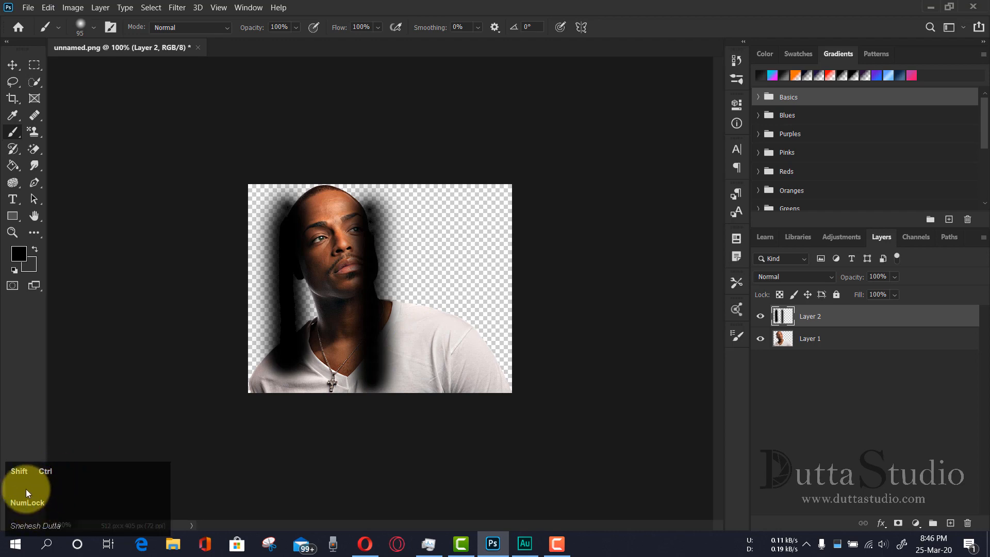
pyautogui.hotkey('ctrl', 'shift', 'z')
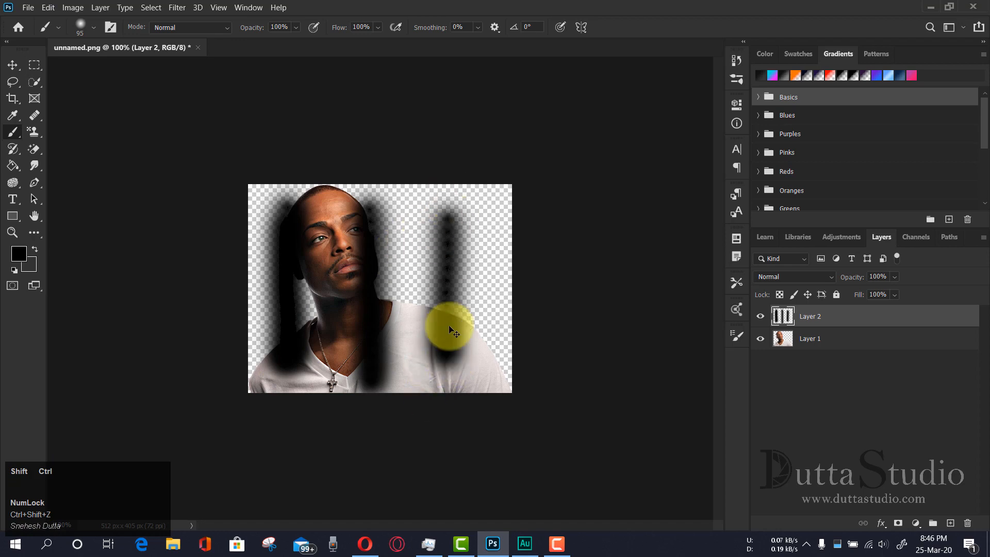
# Hide Layer 2 and paint a large black letter S with the Brush tool on a new layer above it.
pyautogui.click(761, 317)
pyautogui.click(950, 523)
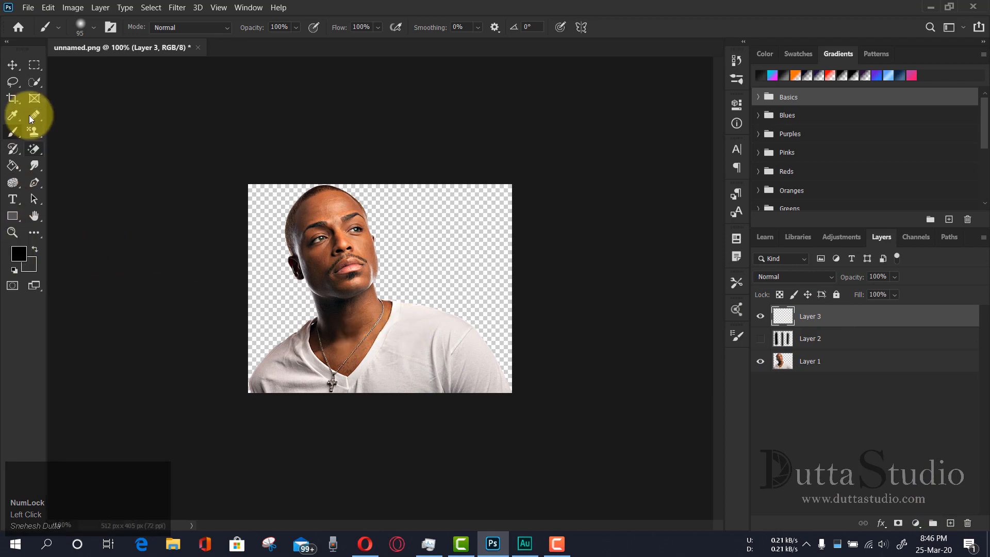
pyautogui.moveTo(424, 223)
pyautogui.mouseDown()
pyautogui.moveTo(398, 239)
pyautogui.moveTo(435, 325)
pyautogui.moveTo(349, 331)
pyautogui.moveTo(325, 303)
pyautogui.moveTo(413, 353)
pyautogui.mouseUp()
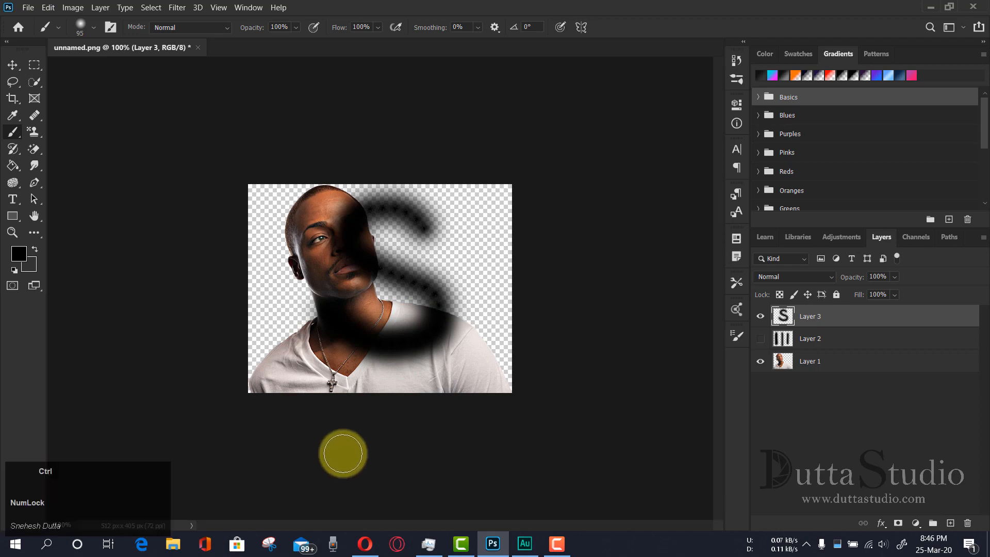
# Toggle the last state repeatedly to switch the painted S off and back on.
pyautogui.hotkey('ctrl', 'alt', 'z')
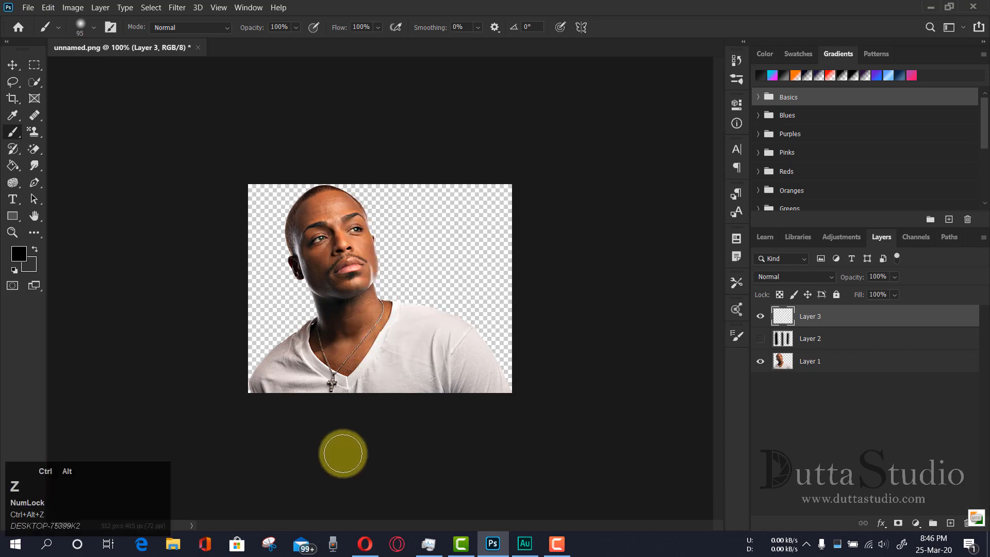
pyautogui.hotkey('ctrl', 'shift', 'z')
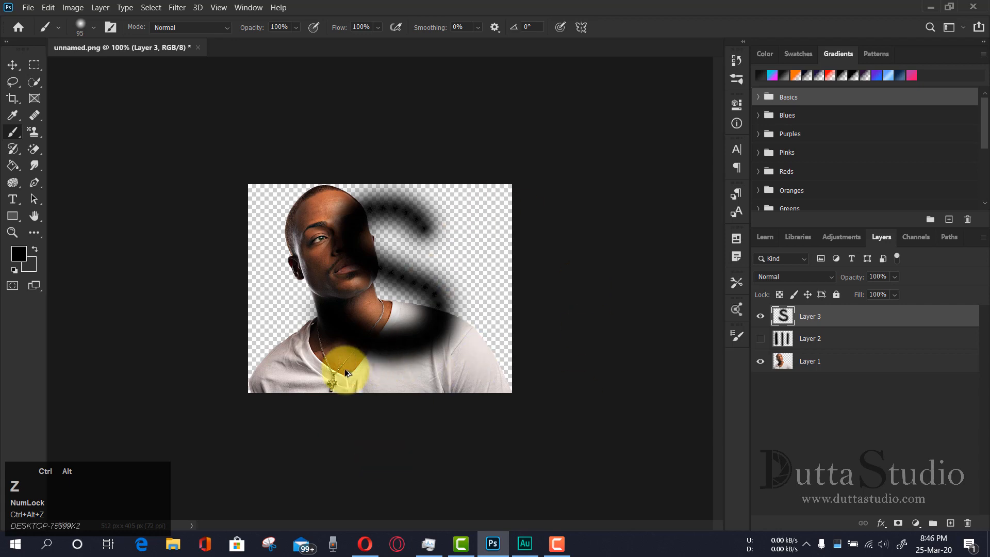
pyautogui.hotkey('ctrl', 'alt', 'z')
pyautogui.hotkey('ctrl', 'shift', 'z')
pyautogui.hotkey('ctrl', 'alt', 'z')
pyautogui.hotkey('ctrl', 'alt', 'z')
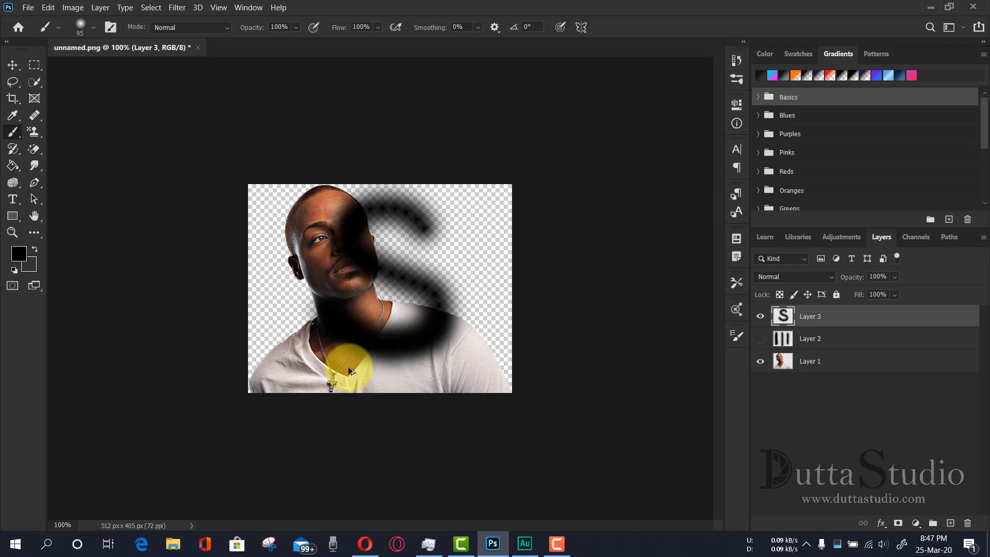
# Try fading the S brush stroke to 70% and 88% opacity, look through the fade's blend modes, and cancel the fade.
pyautogui.click(48, 7)
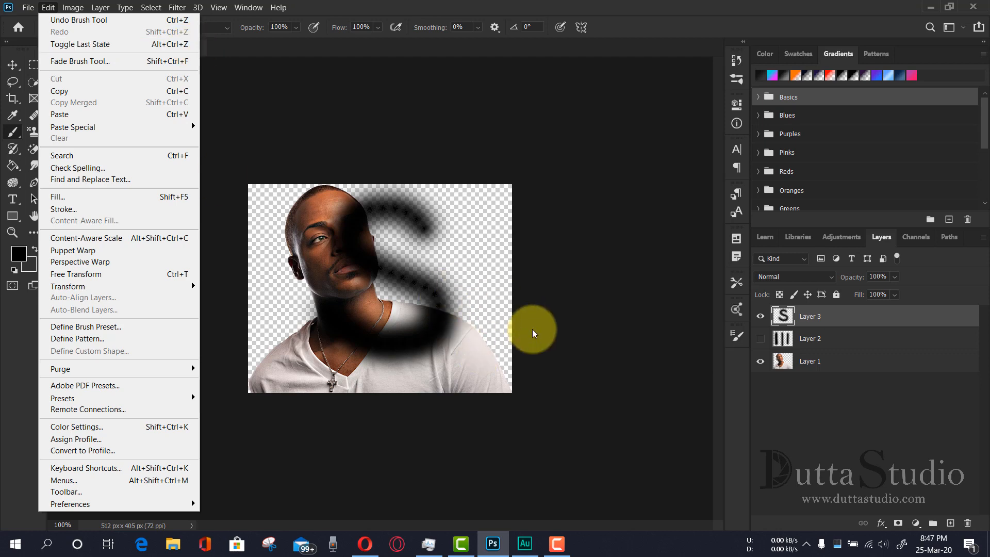
pyautogui.click(791, 316)
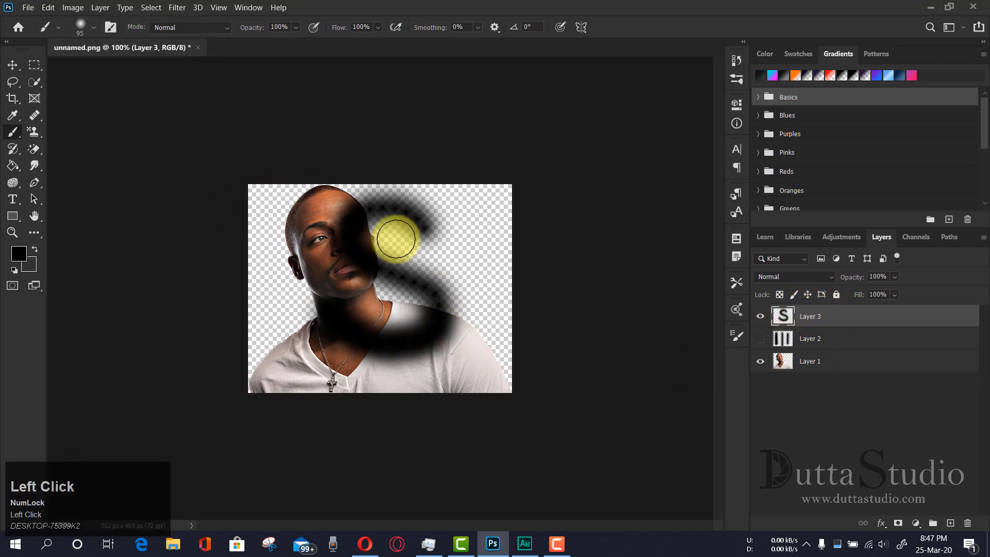
pyautogui.click(45, 4)
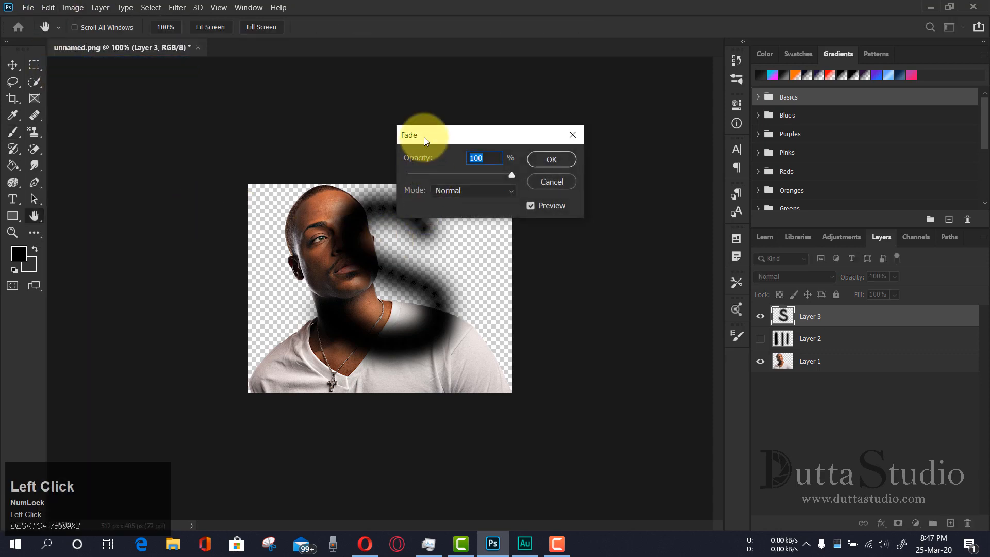
pyautogui.moveTo(424, 137); pyautogui.dragTo(531, 109)
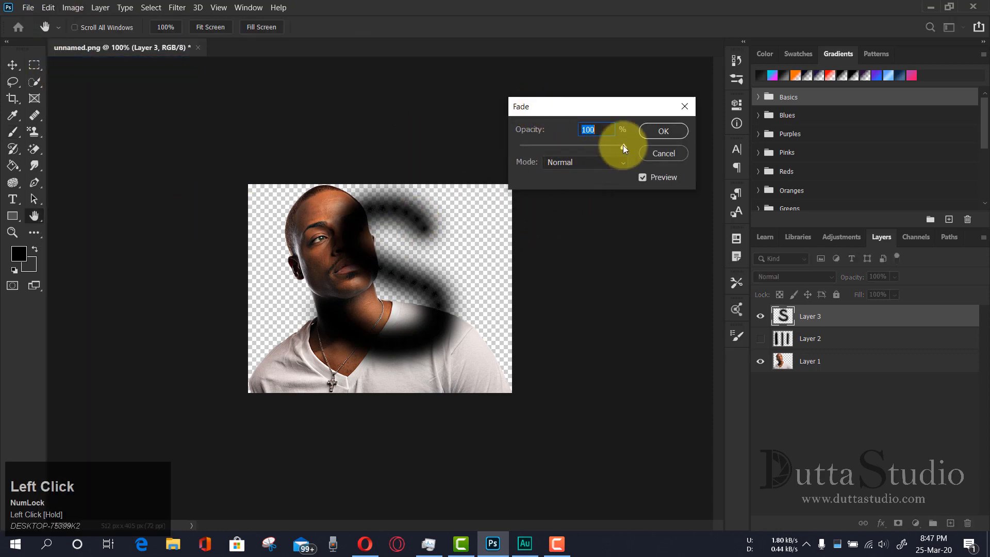
pyautogui.moveTo(623, 145); pyautogui.dragTo(593, 147)
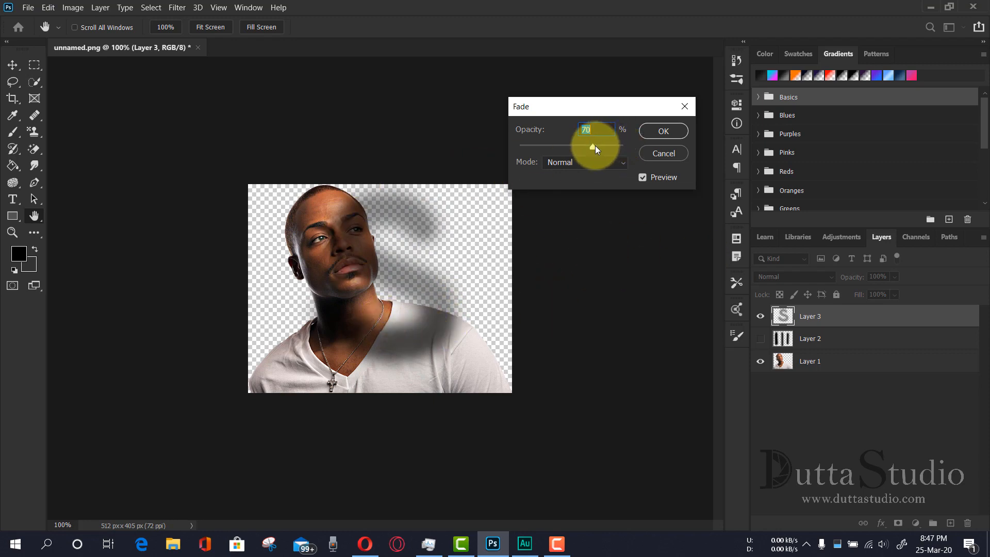
pyautogui.moveTo(595, 145); pyautogui.dragTo(611, 146)
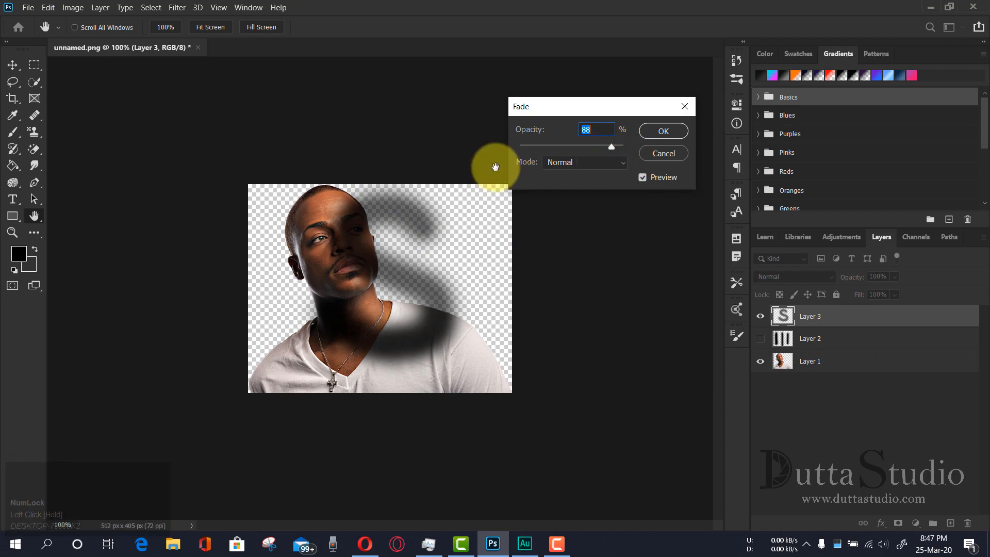
pyautogui.click(591, 165)
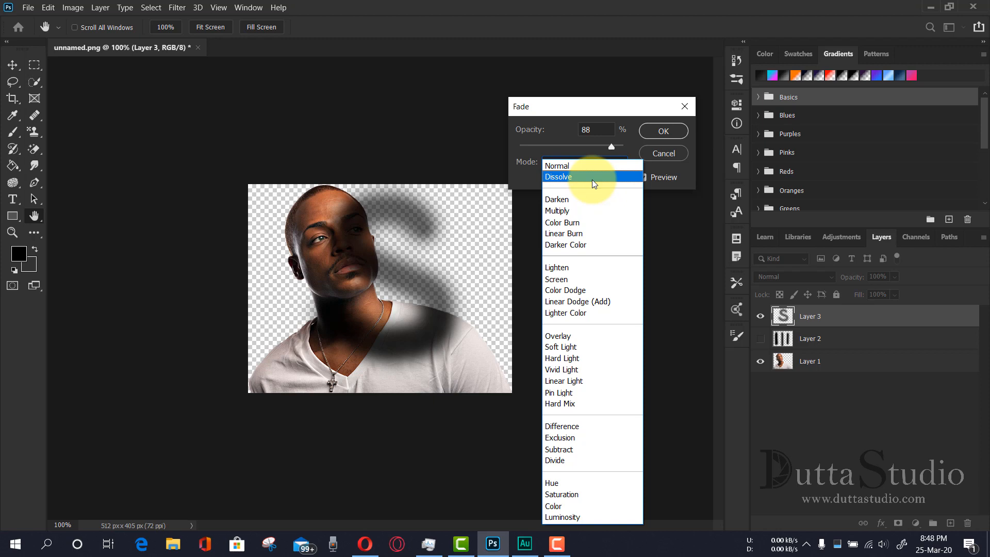
pyautogui.click(554, 133)
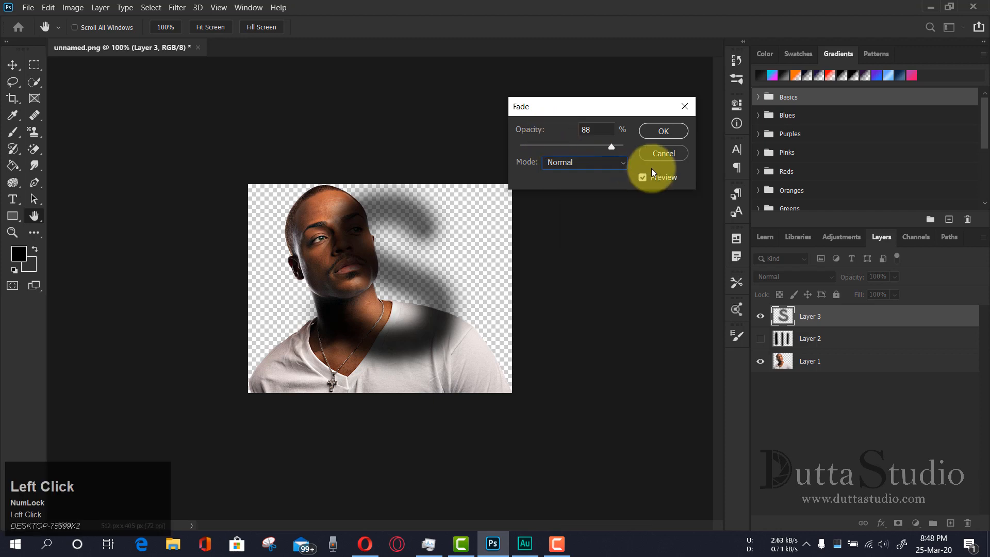
pyautogui.click(653, 154)
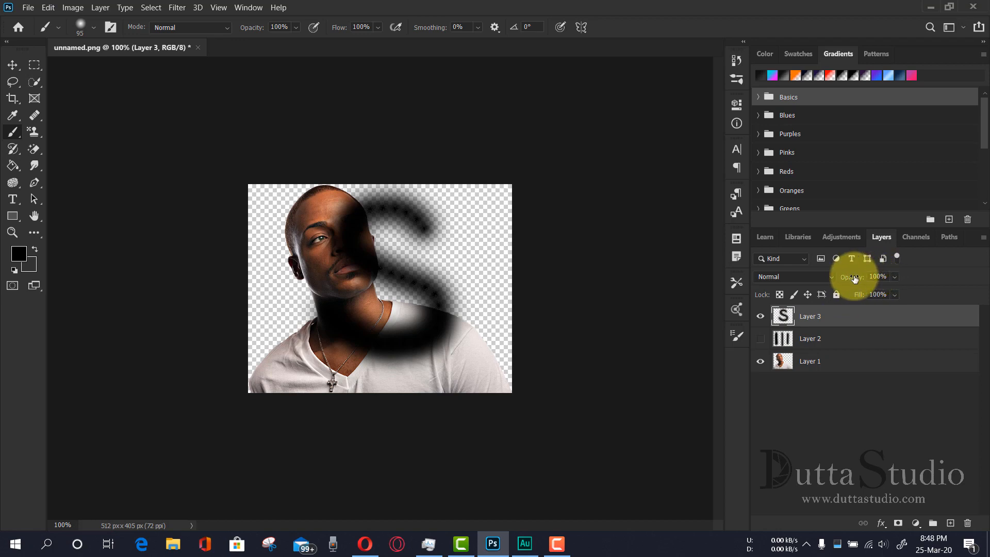
# Set Layer 3's opacity to 67% and look over the available layer blend modes, leaving it on Normal.
pyautogui.moveTo(854, 279); pyautogui.dragTo(830, 278)
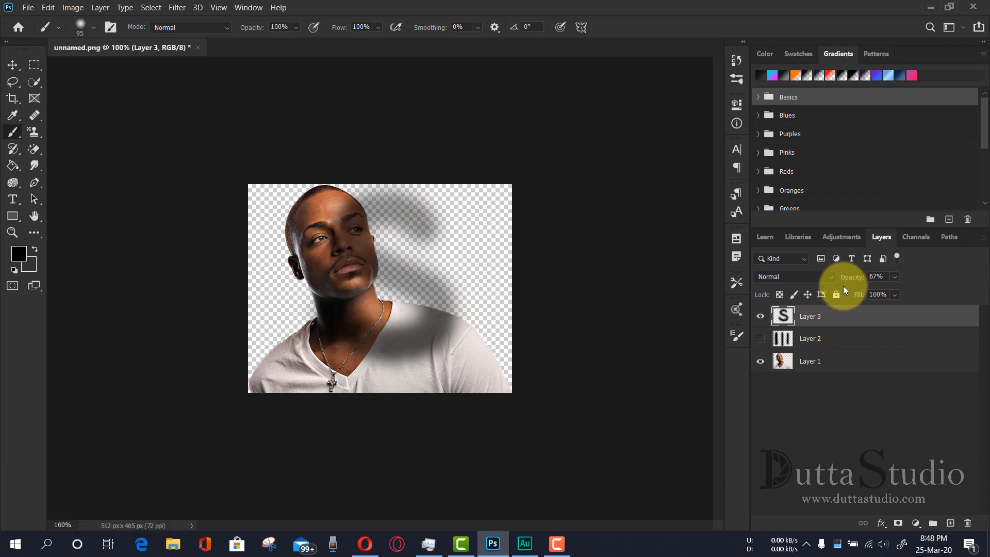
pyautogui.click(795, 277)
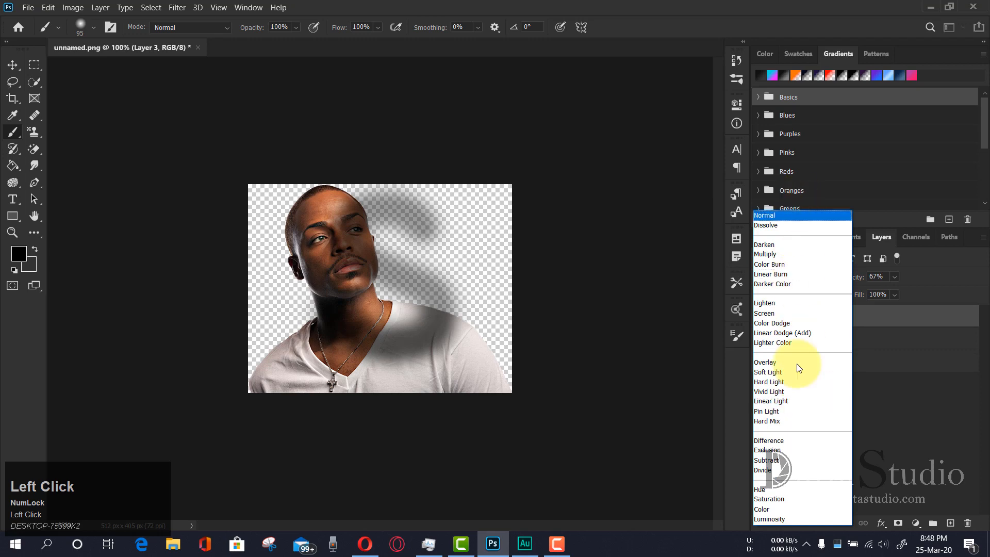
pyautogui.click(914, 437)
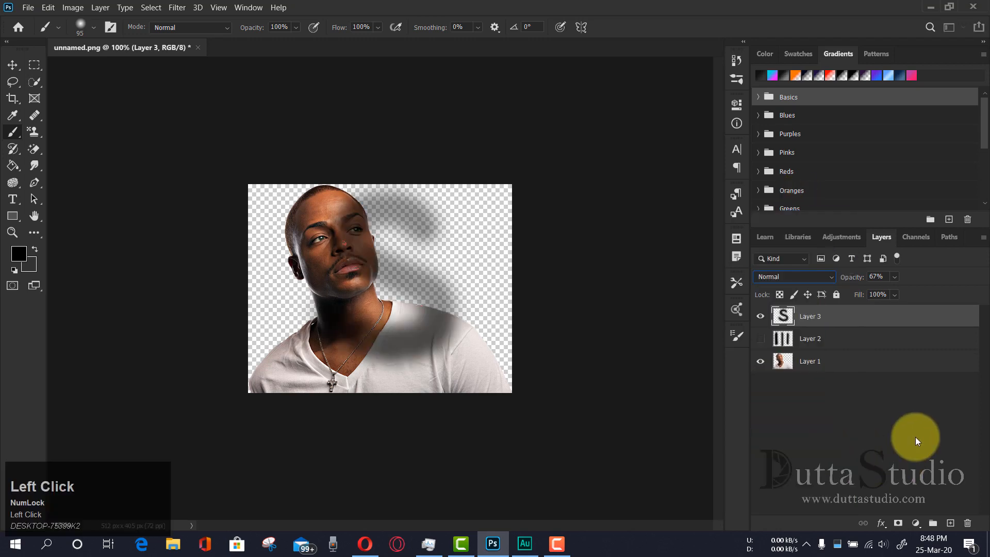
pyautogui.click(50, 7)
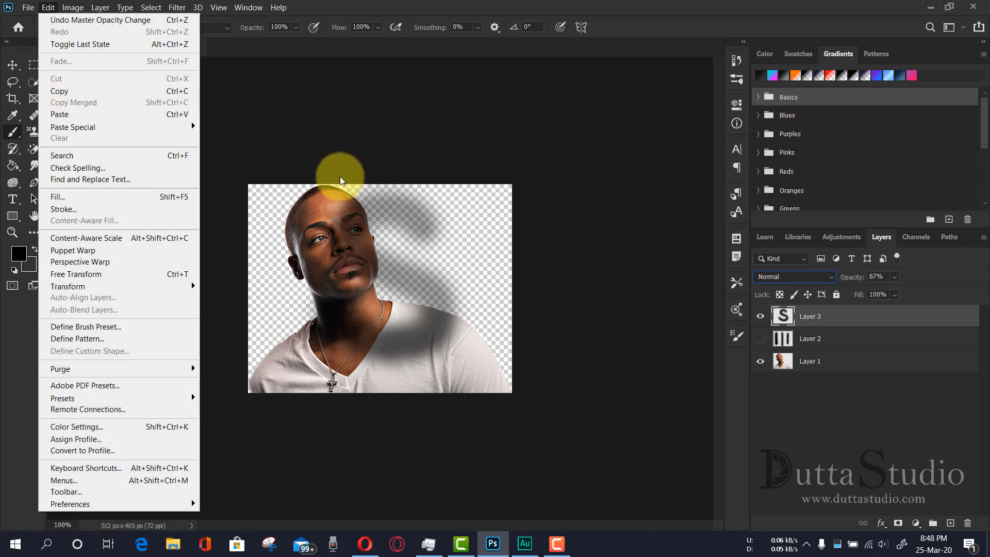
pyautogui.click(400, 212)
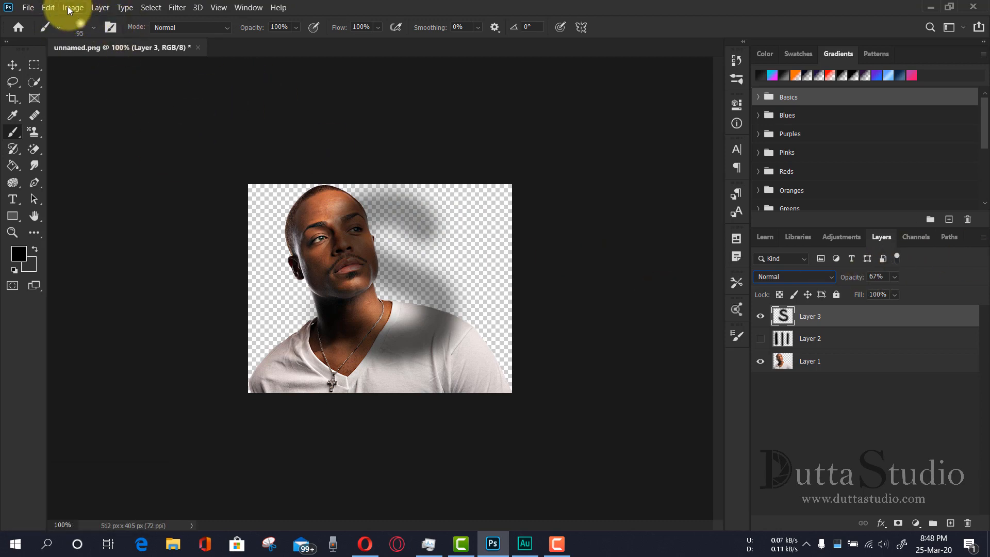
pyautogui.click(49, 7)
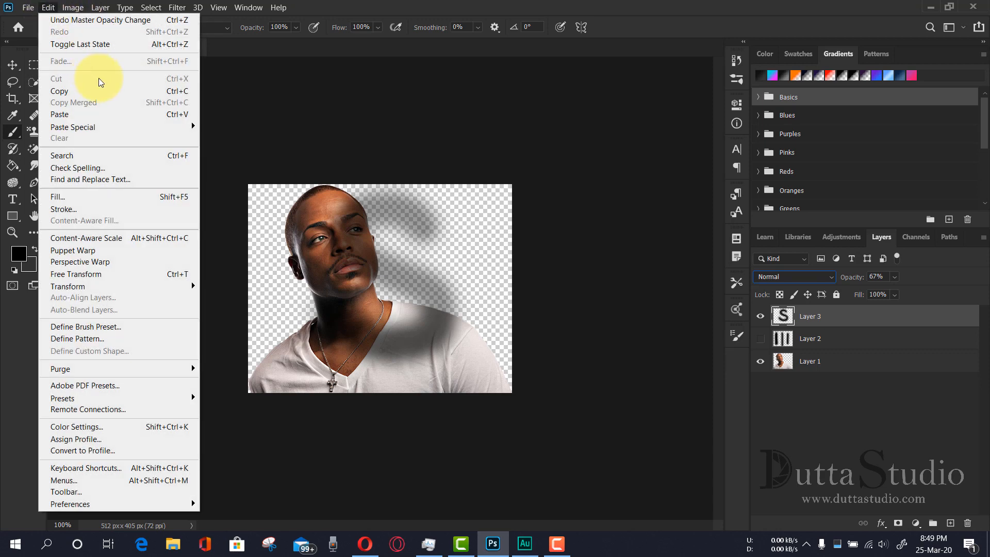
pyautogui.moveTo(136, 124)
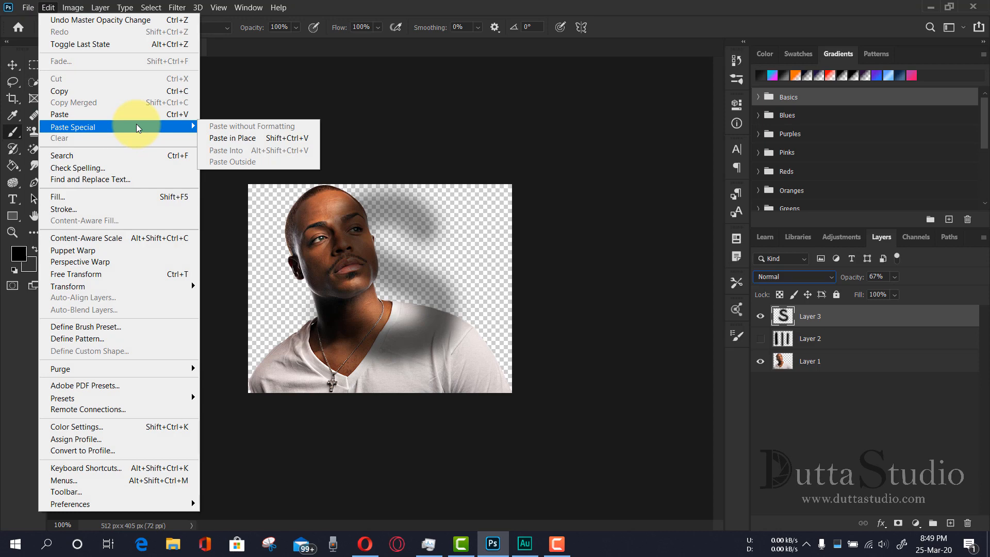
pyautogui.click(247, 60)
# Open the Venice panorama JPG from the Dubai folder as a second document.
pyautogui.click(33, 7)
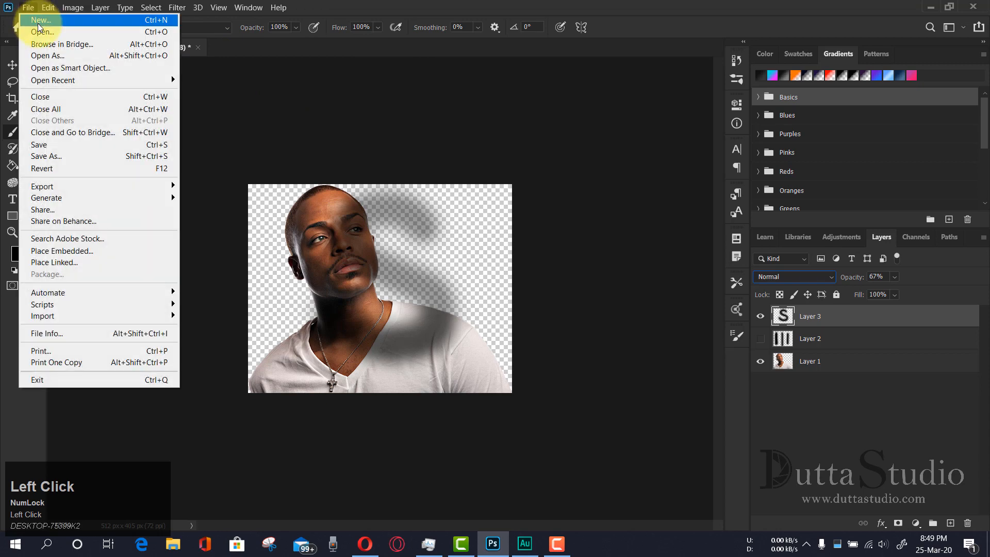
pyautogui.click(36, 33)
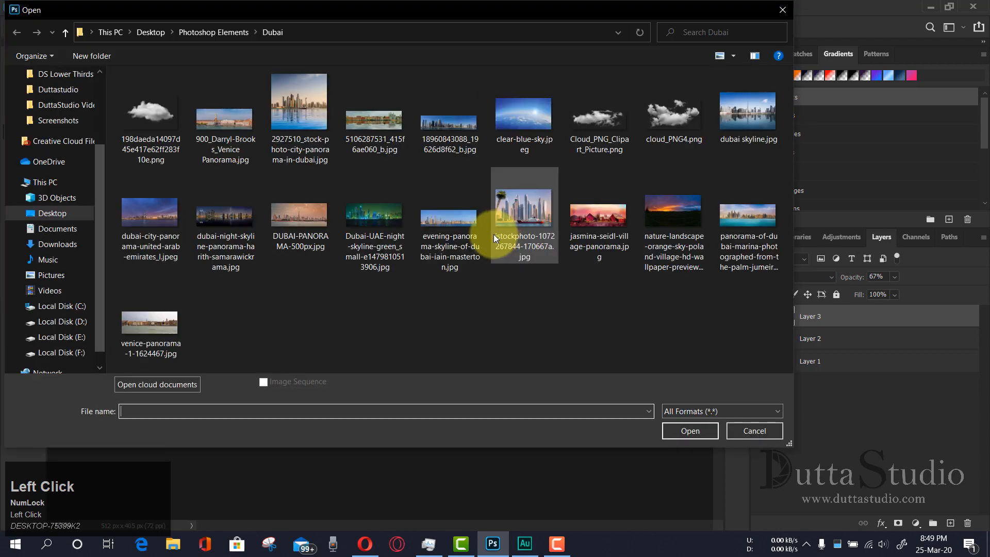
pyautogui.doubleClick(239, 122)
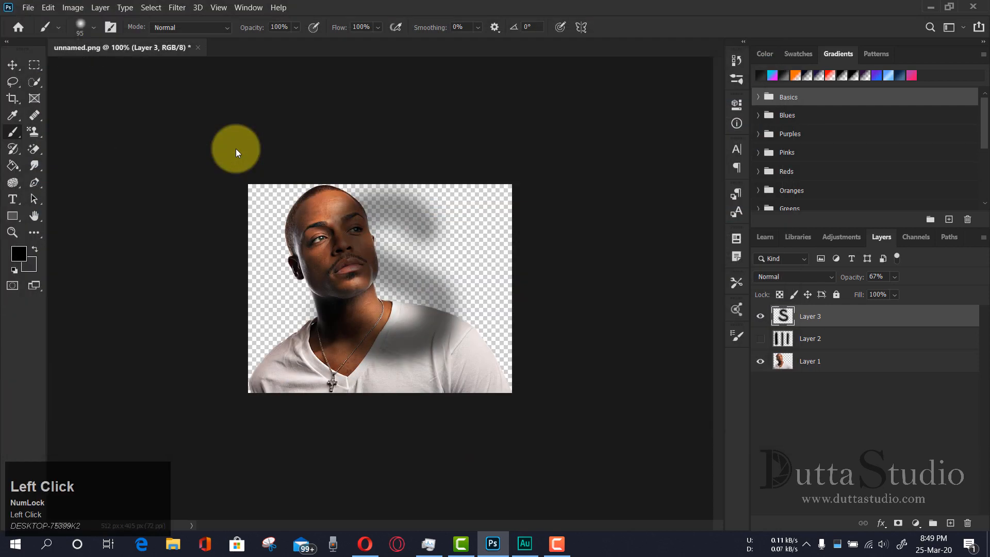
# Select the entire Venice panorama and copy it to the clipboard.
pyautogui.click(13, 64)
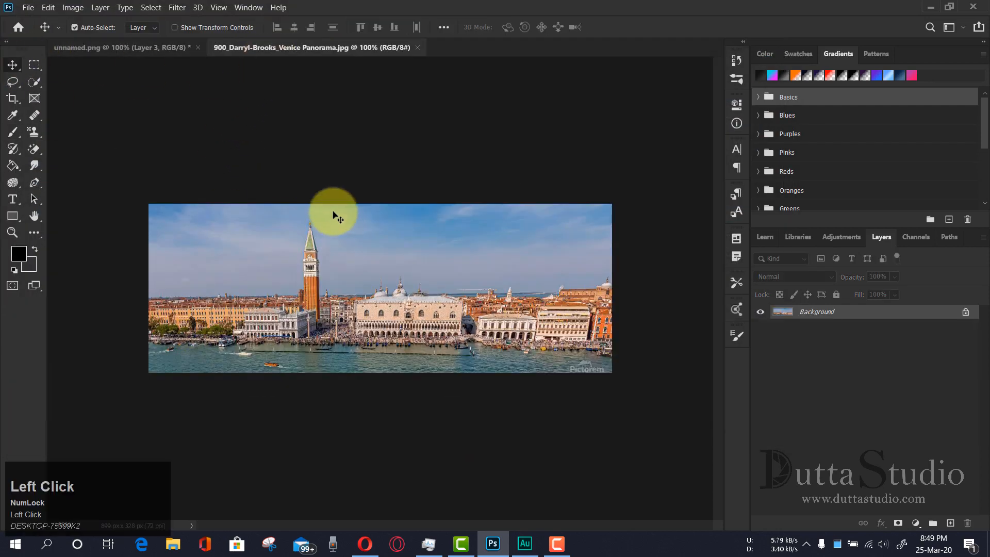
pyautogui.press('ctrl')
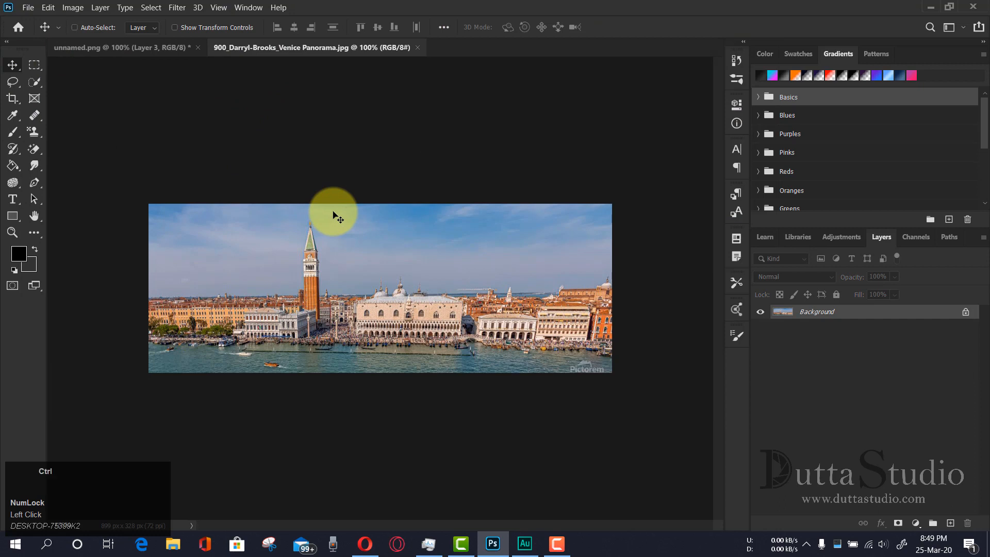
pyautogui.hotkey('ctrl', 'a')
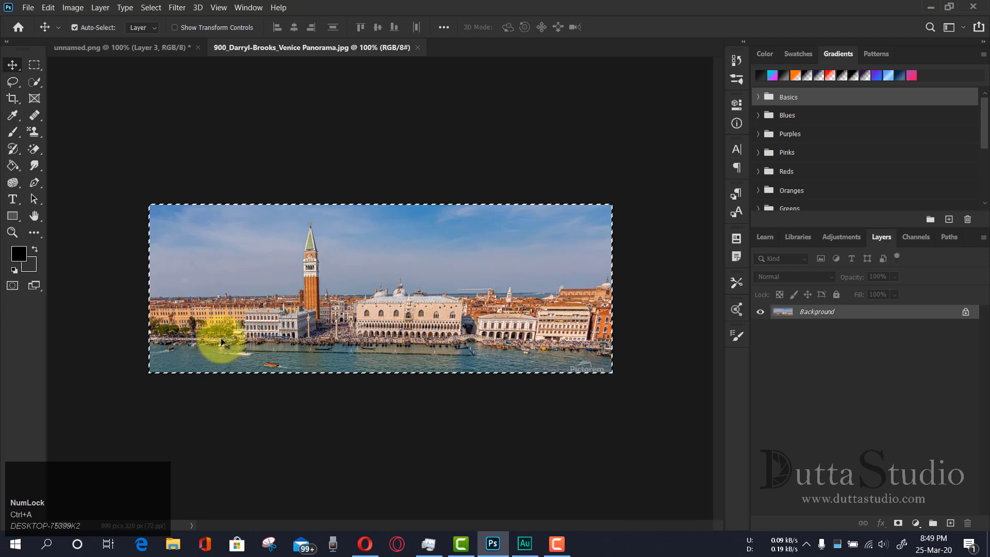
pyautogui.press('ctrl')
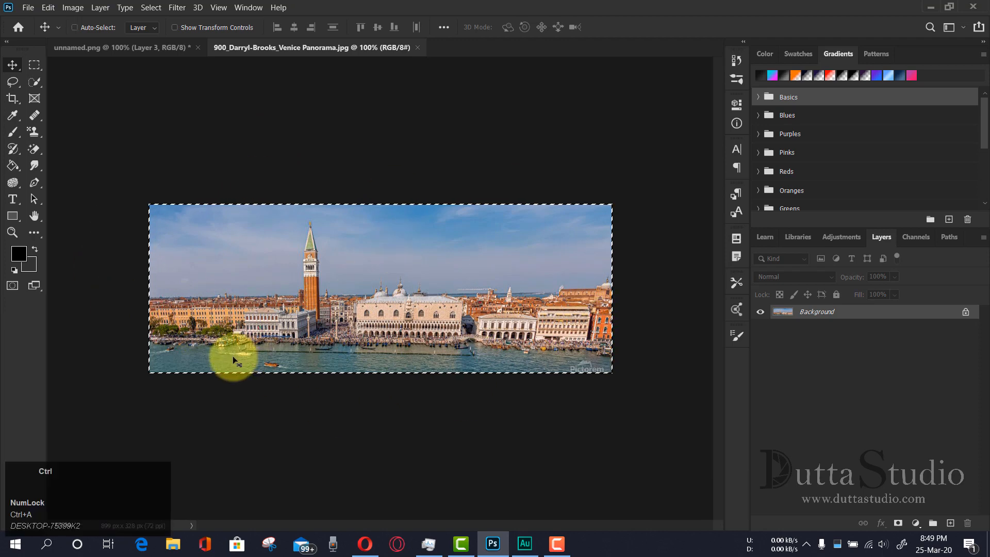
pyautogui.click(47, 7)
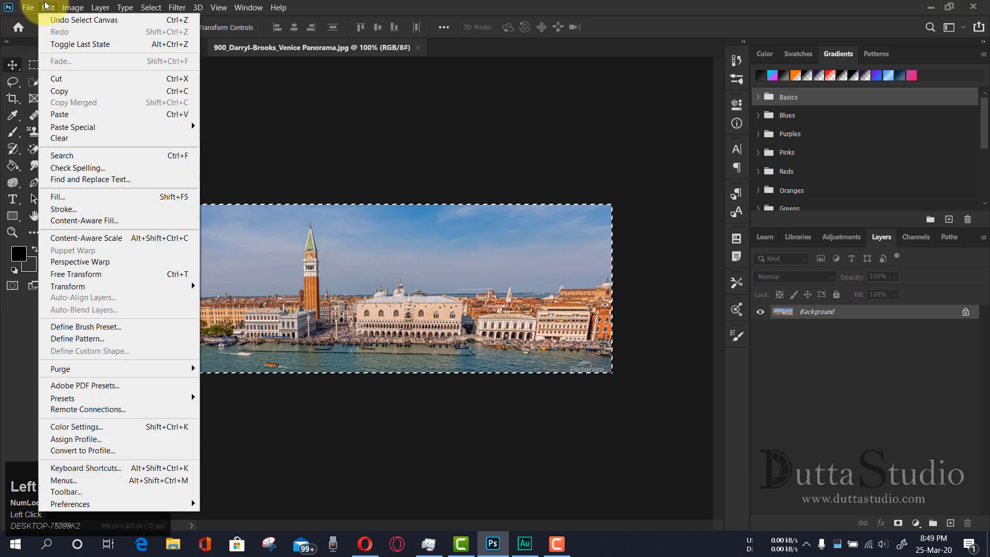
pyautogui.click(103, 91)
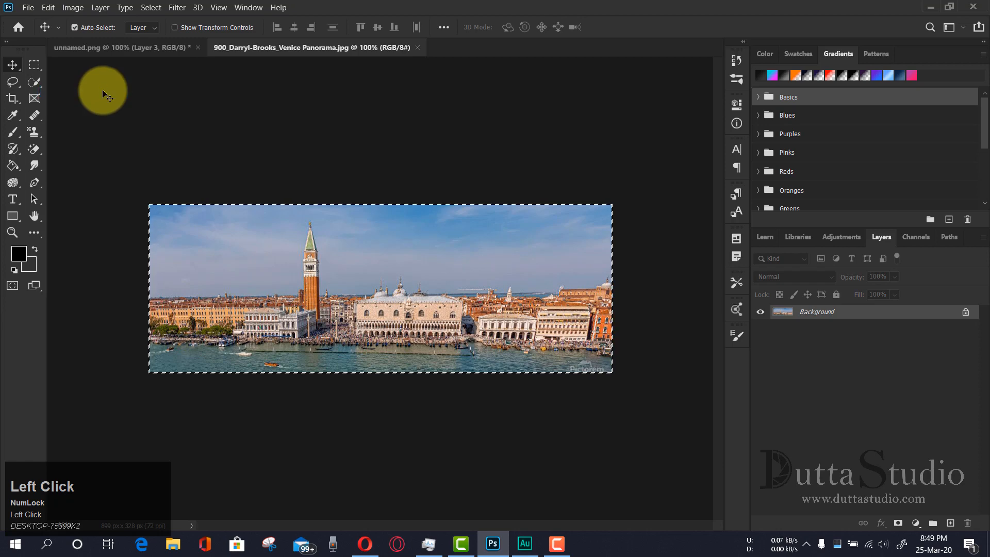
# Paste the copied panorama into unnamed.png with the regular Paste command, and undo the paste.
pyautogui.click(92, 47)
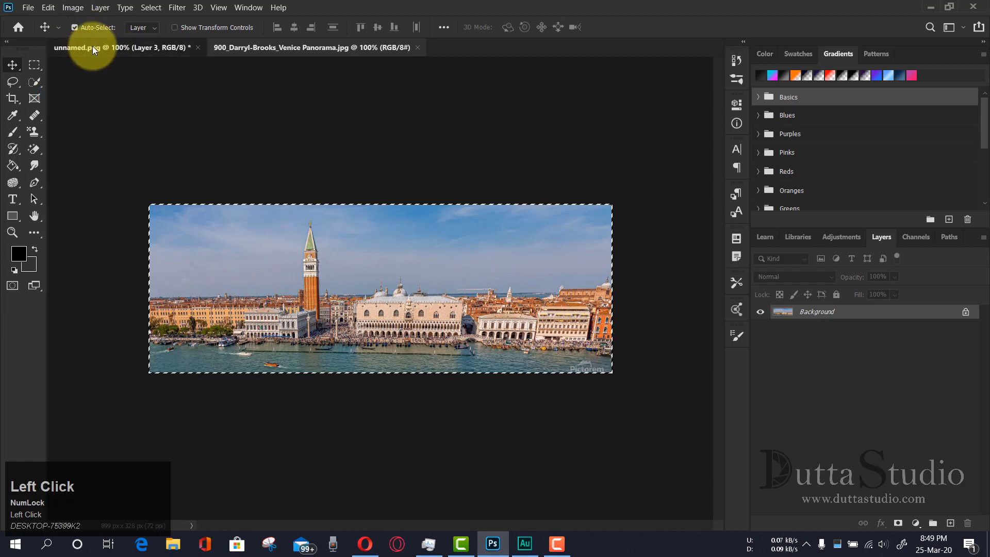
pyautogui.click(54, 7)
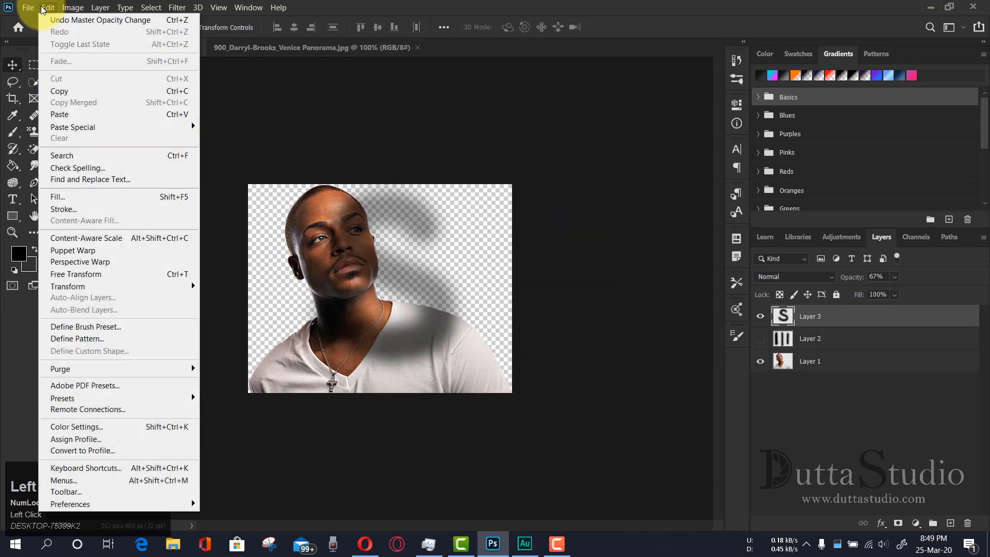
pyautogui.click(92, 114)
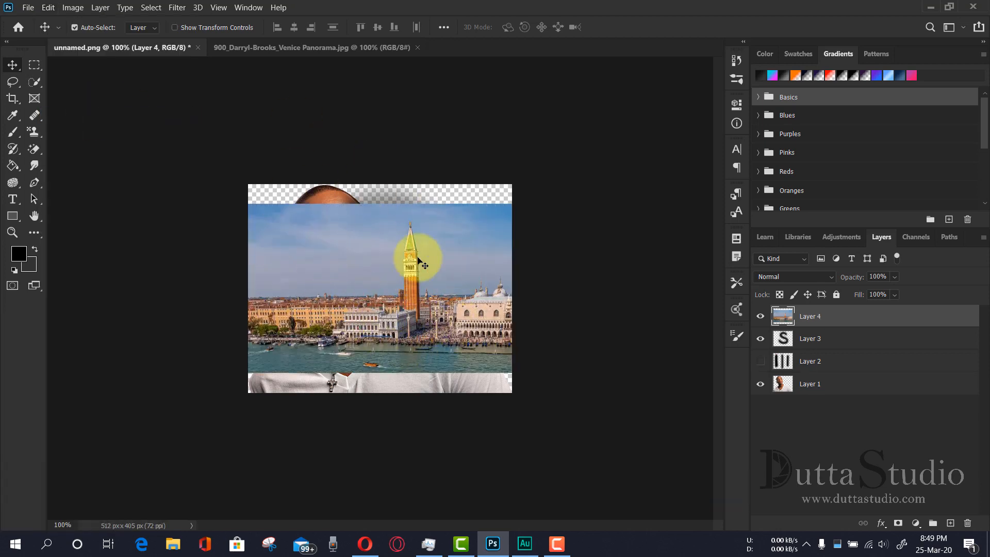
pyautogui.keyDown('ctrl'); pyautogui.click(432, 219); pyautogui.keyUp('ctrl')
pyautogui.hotkey('ctrl', 'z')
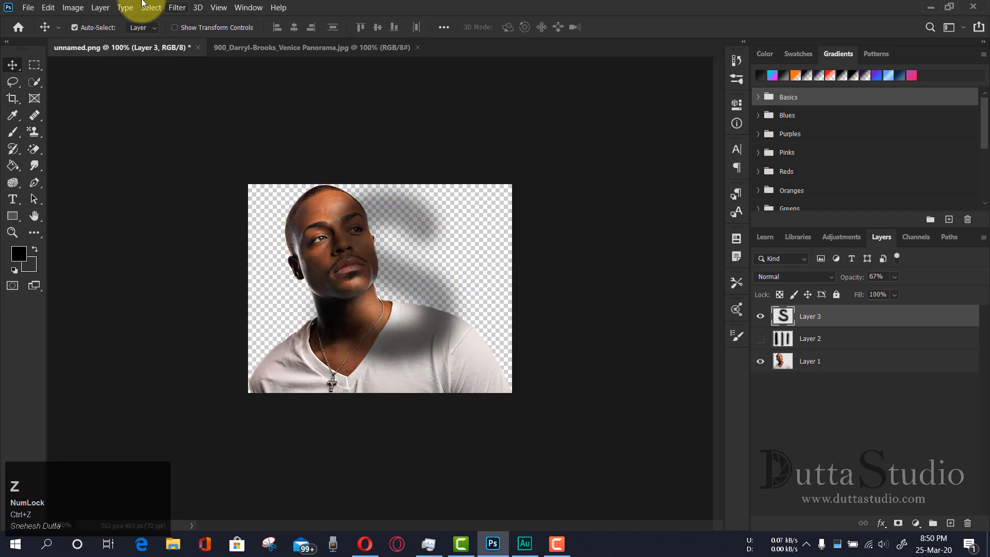
# Paste the panorama into unnamed.png again using Paste in Place, and undo that paste.
pyautogui.click(52, 7)
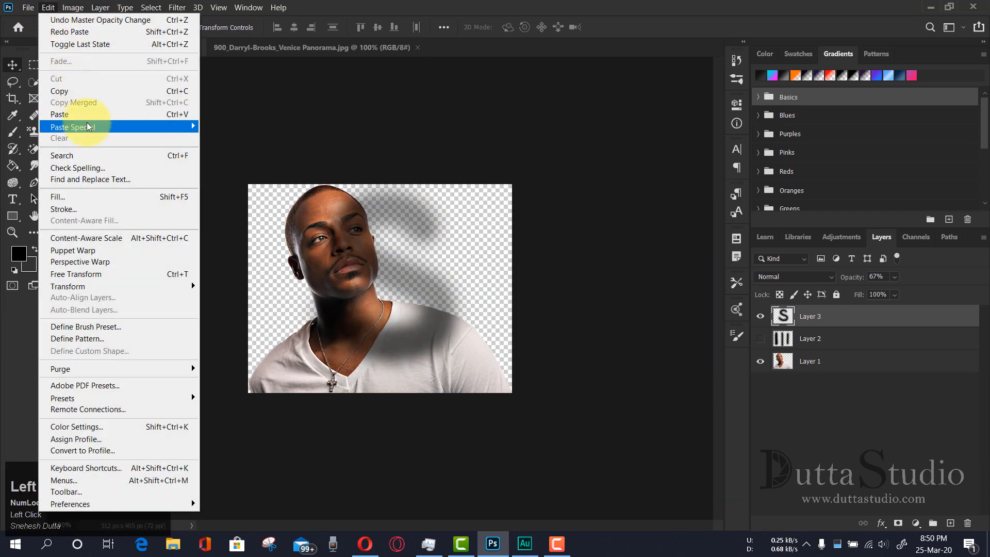
pyautogui.moveTo(145, 129)
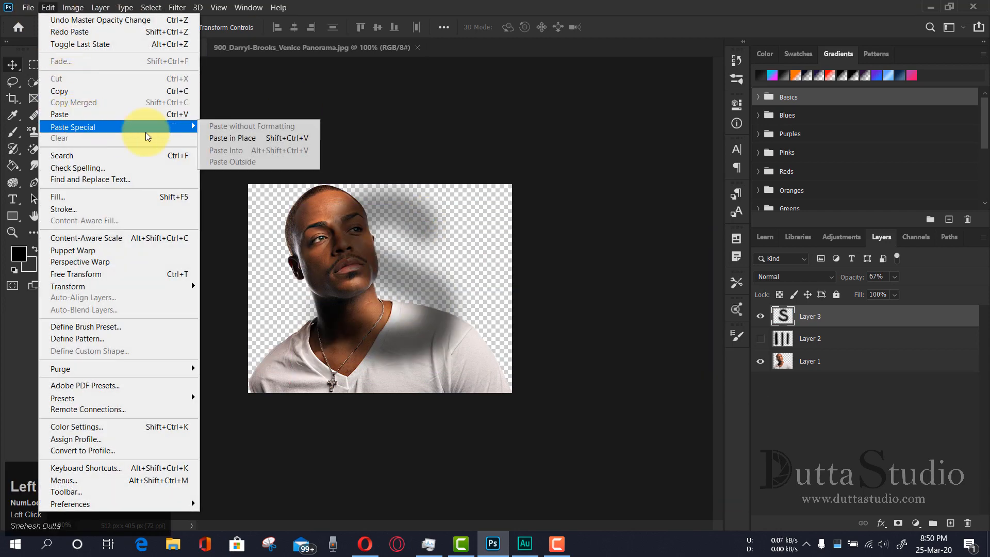
pyautogui.click(243, 138)
pyautogui.click(334, 297)
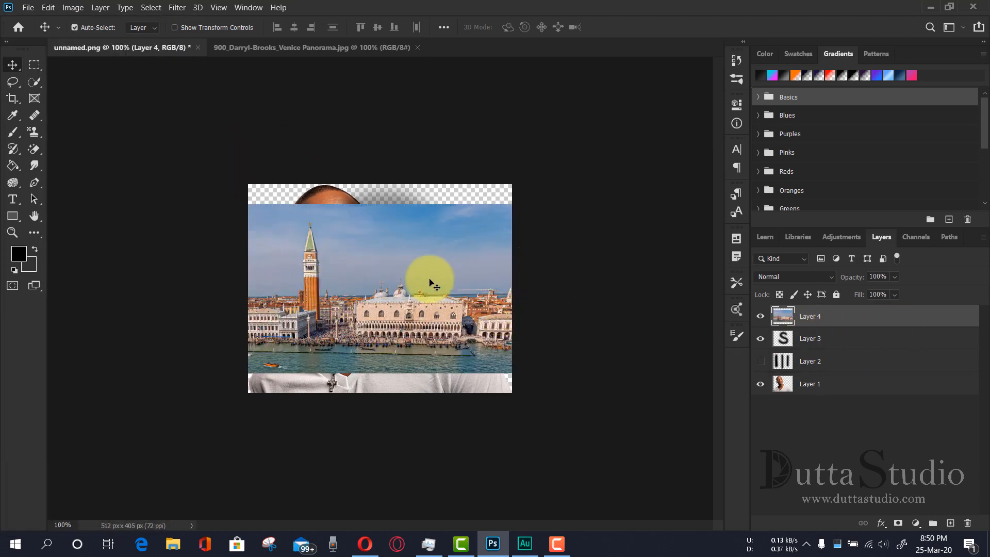
pyautogui.hotkey('ctrl', 'z')
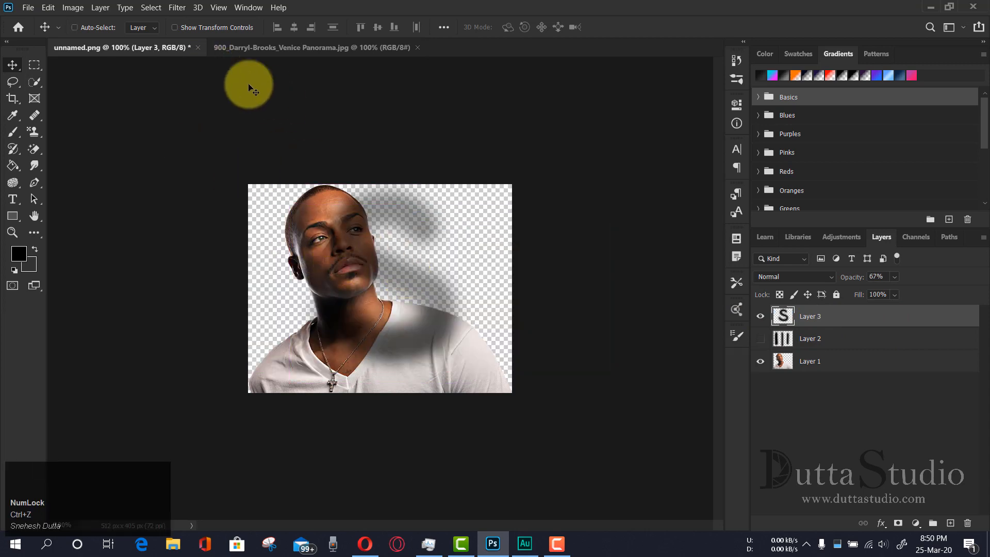
# Deselect the Venice panorama, marquee-select slightly more than its left half at full height, and copy that section.
pyautogui.click(296, 48)
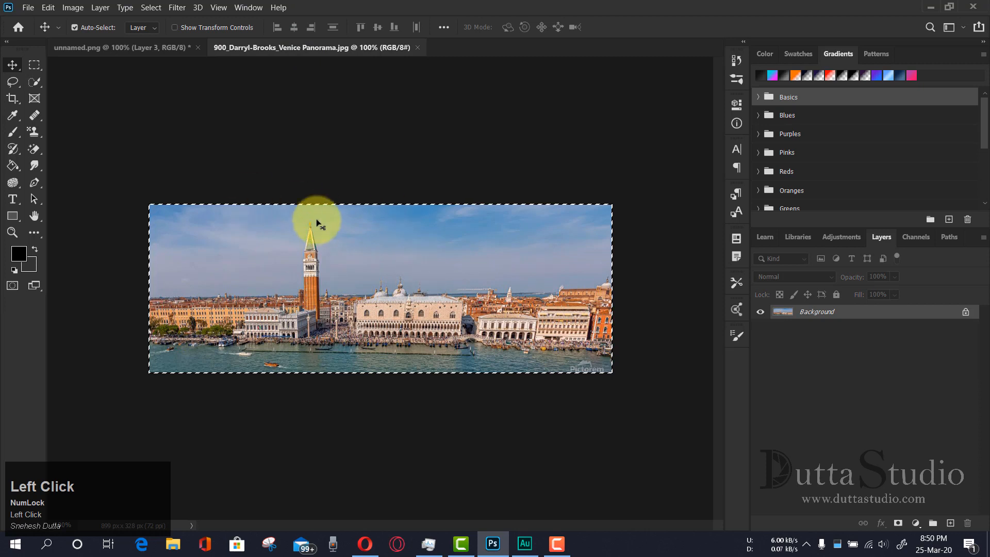
pyautogui.click(39, 66)
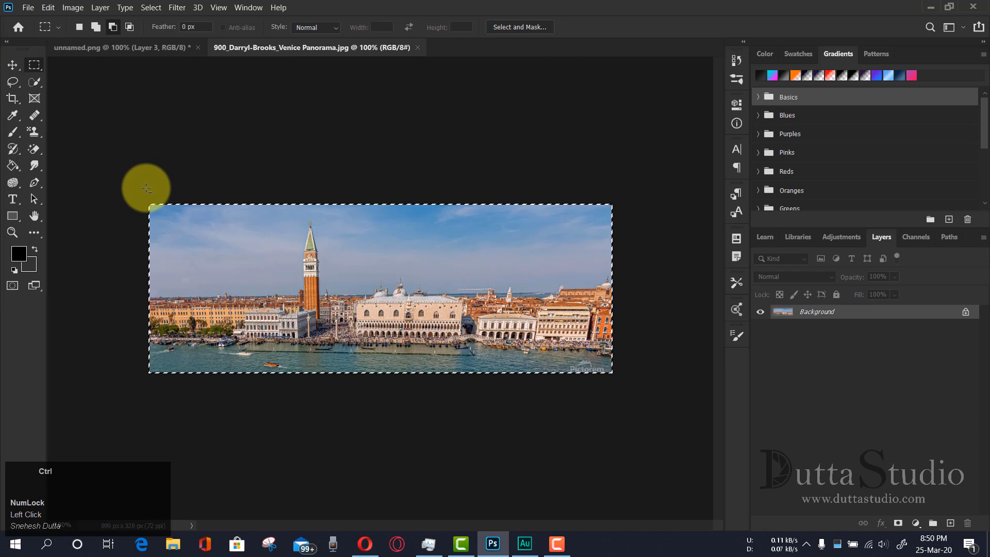
pyautogui.hotkey('ctrl', 'd')
pyautogui.moveTo(138, 194); pyautogui.dragTo(406, 400)
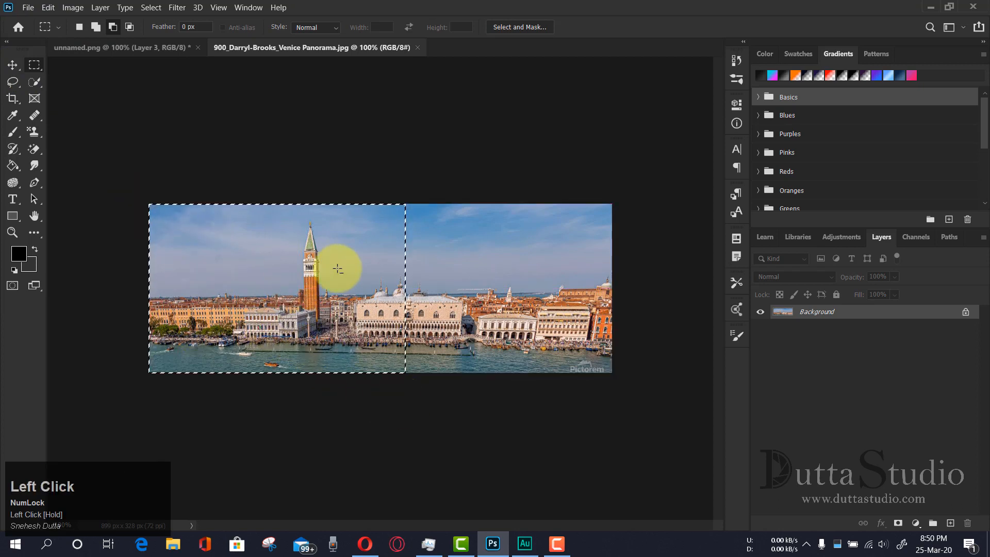
pyautogui.click(47, 7)
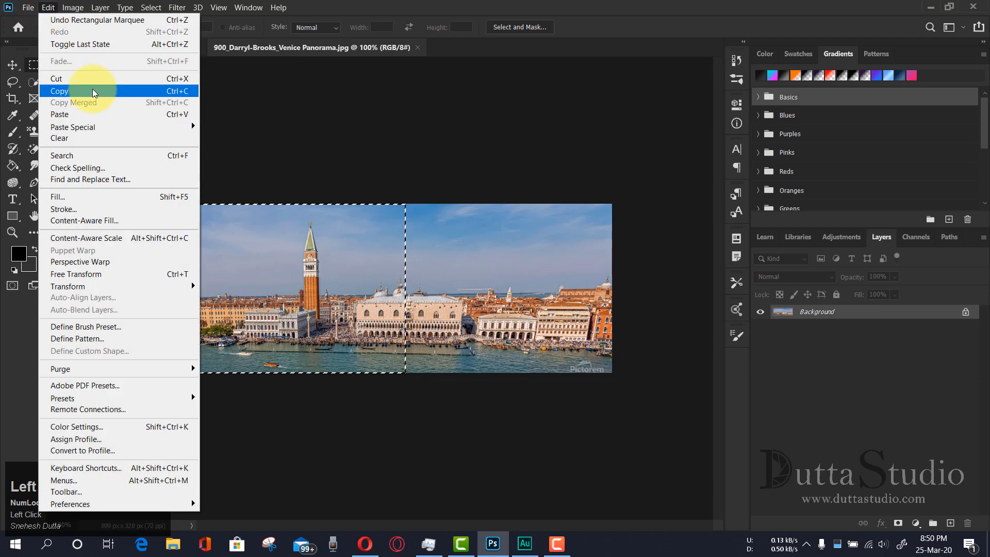
pyautogui.click(92, 91)
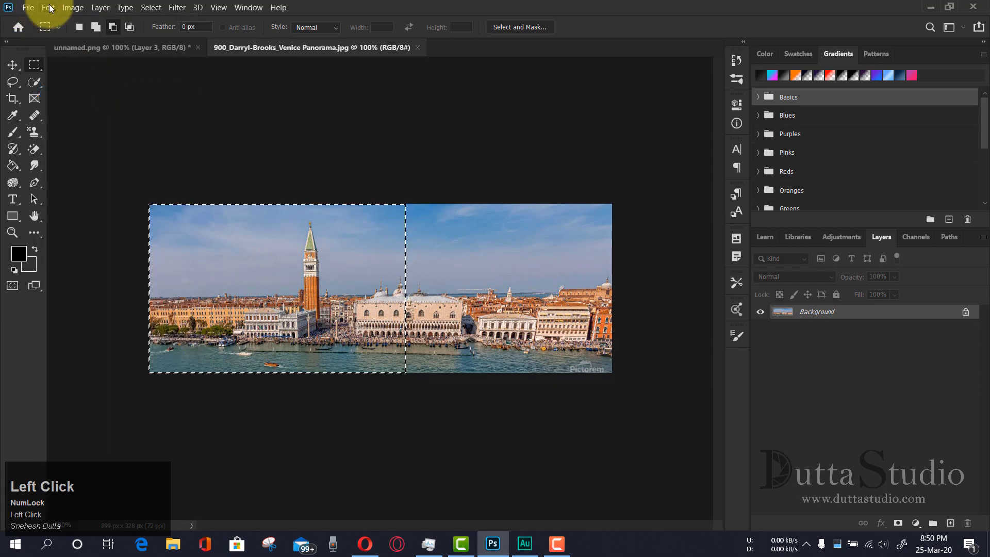
pyautogui.click(48, 8)
pyautogui.click(221, 85)
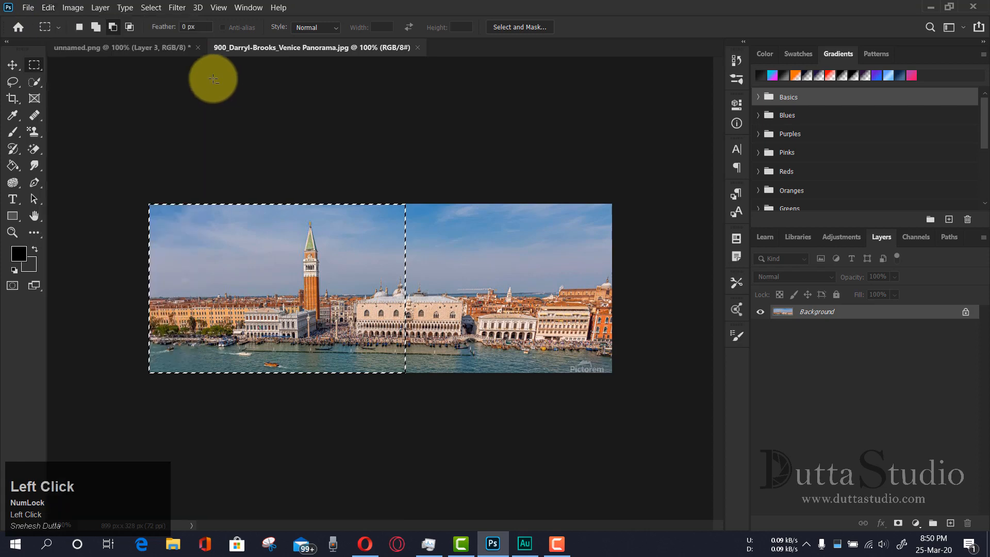
# Paste the copied panorama section into unnamed.png as a new layer with the regular Paste command.
pyautogui.click(141, 48)
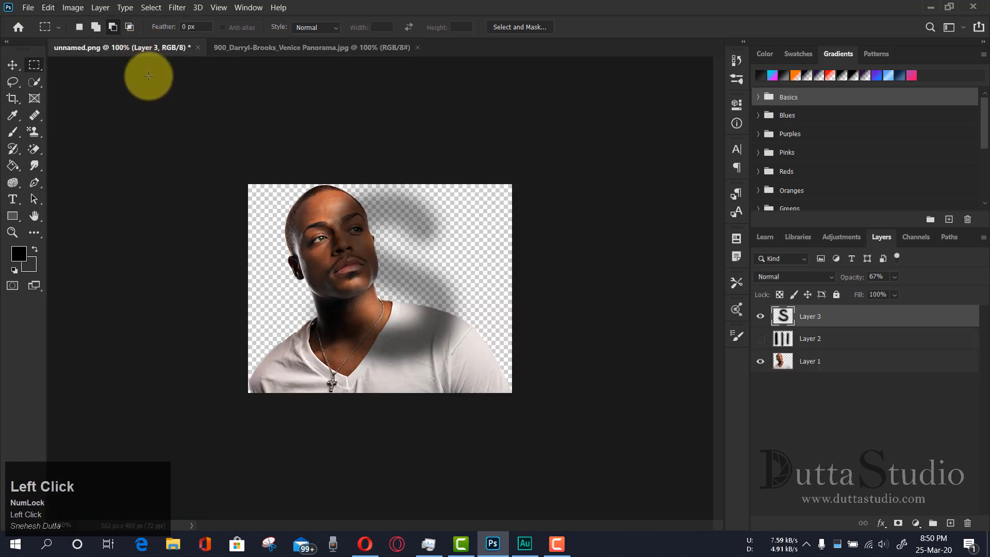
pyautogui.click(48, 7)
pyautogui.click(94, 114)
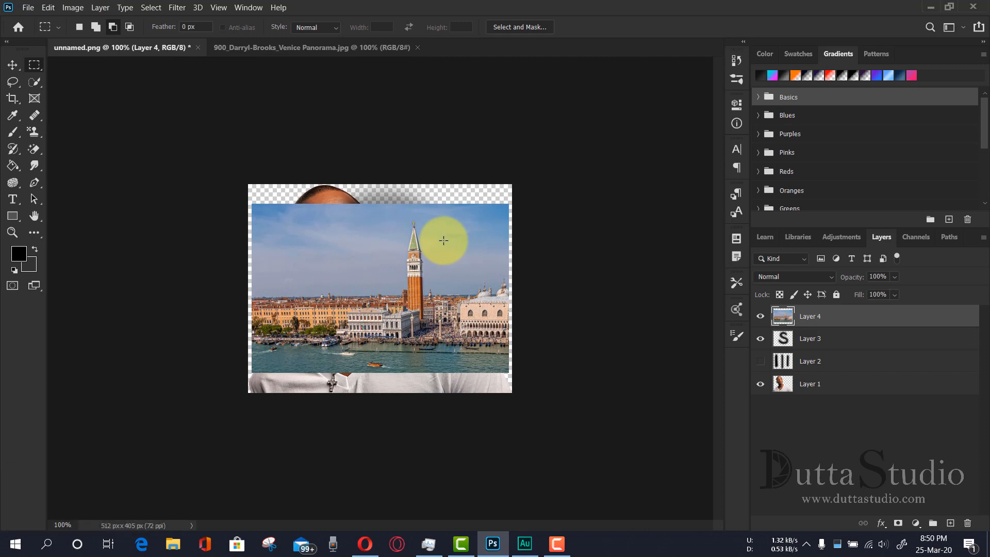
# Paste the same panorama section once more with Paste in Place, on a layer above the first paste.
pyautogui.click(48, 7)
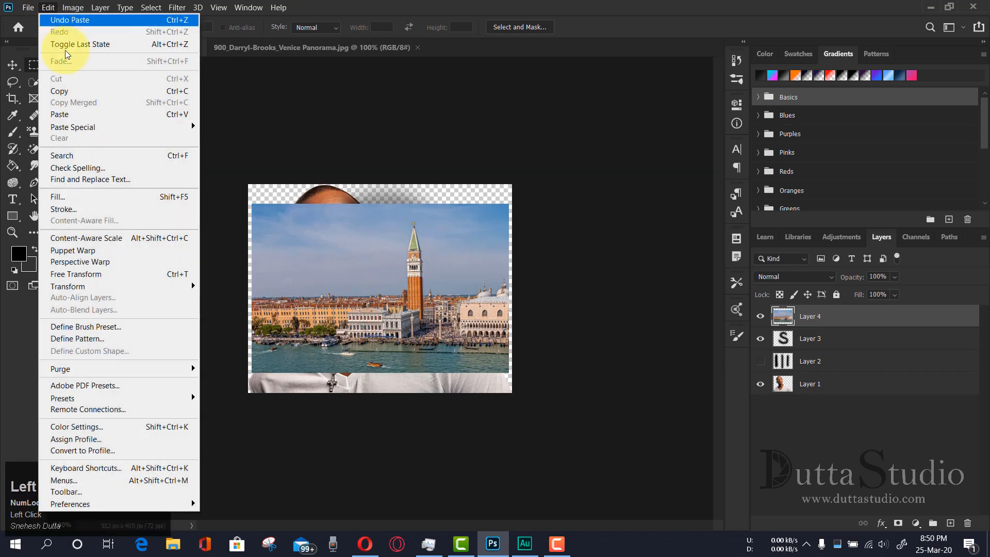
pyautogui.moveTo(102, 127)
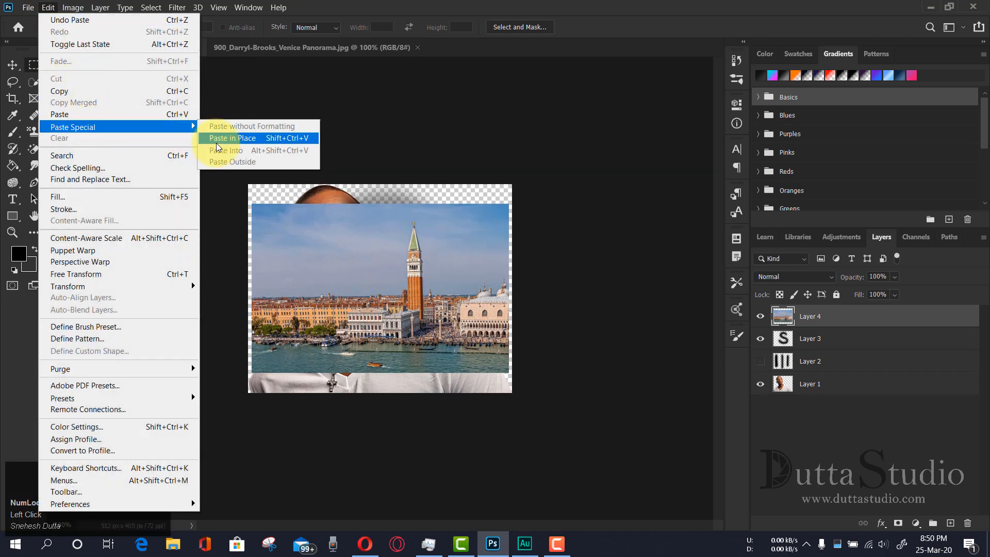
pyautogui.click(216, 139)
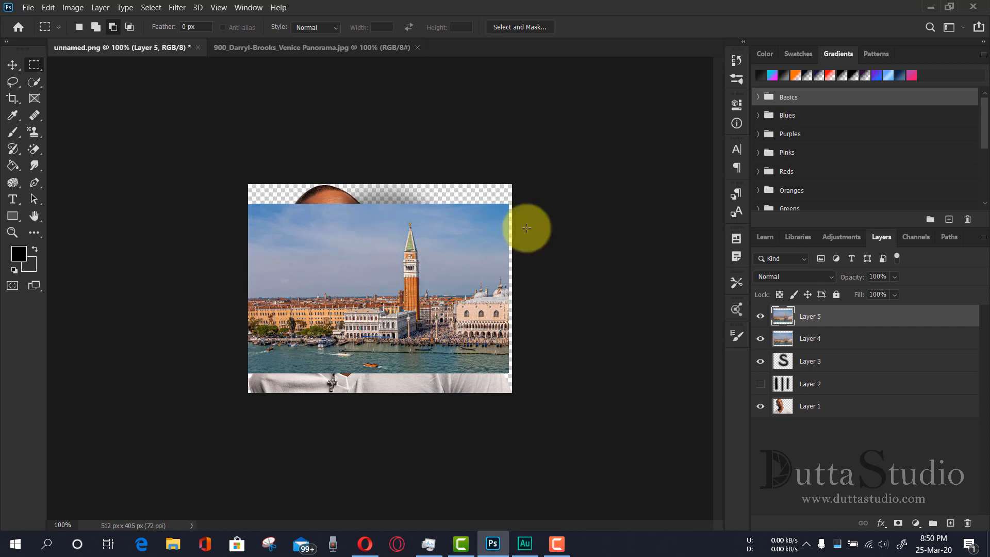
# Toggle Layer 5's visibility to compare the two pasted positions, and hide both Layer 5 and Layer 4.
pyautogui.click(760, 317)
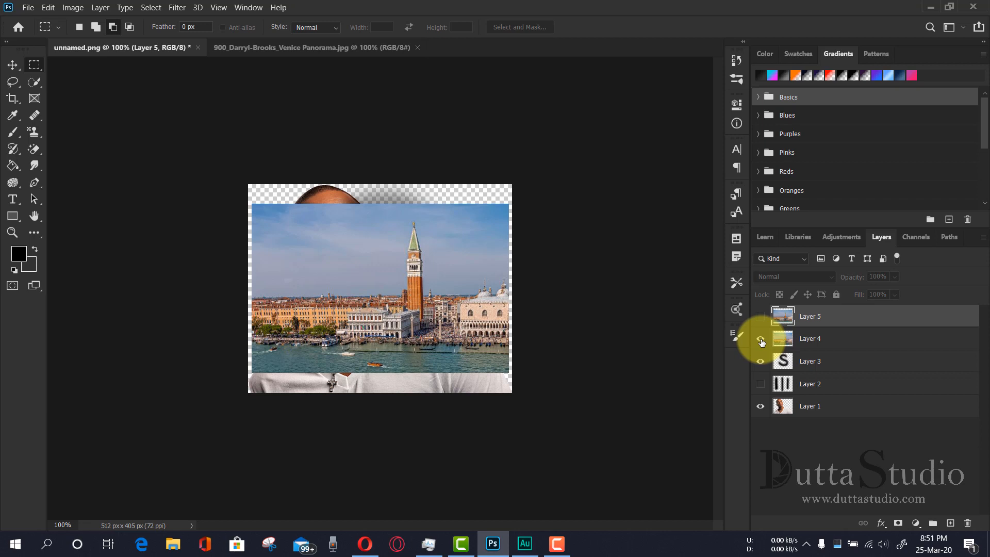
pyautogui.click(760, 317)
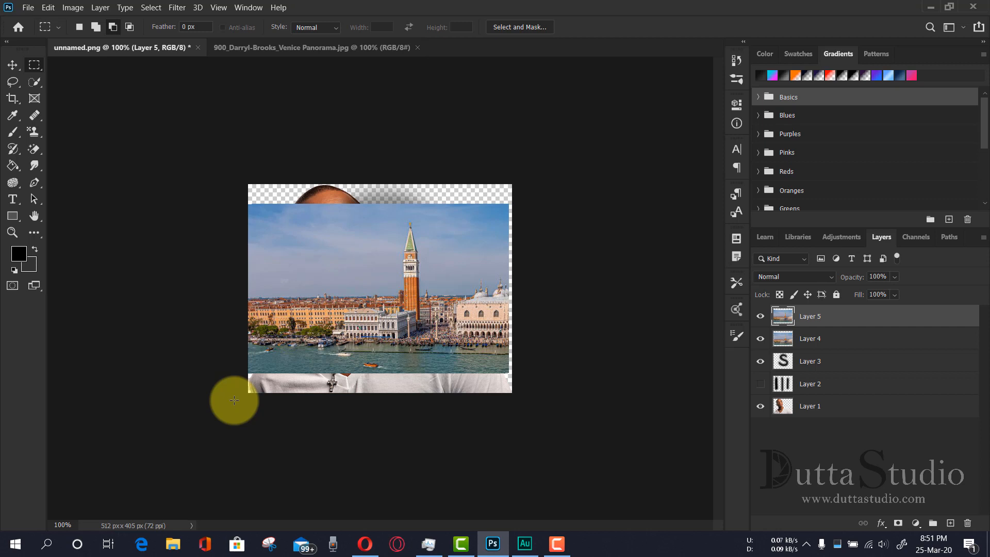
pyautogui.click(759, 317)
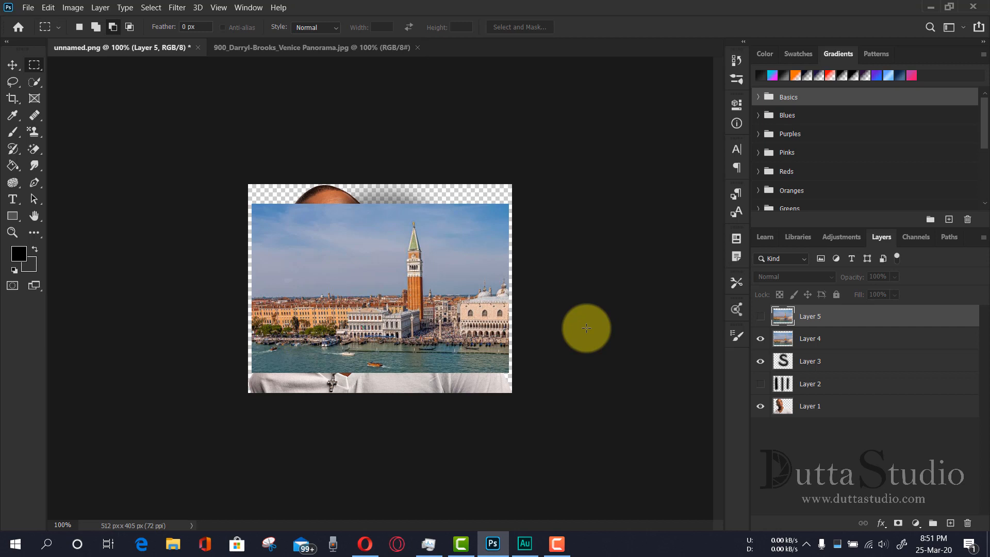
pyautogui.click(761, 340)
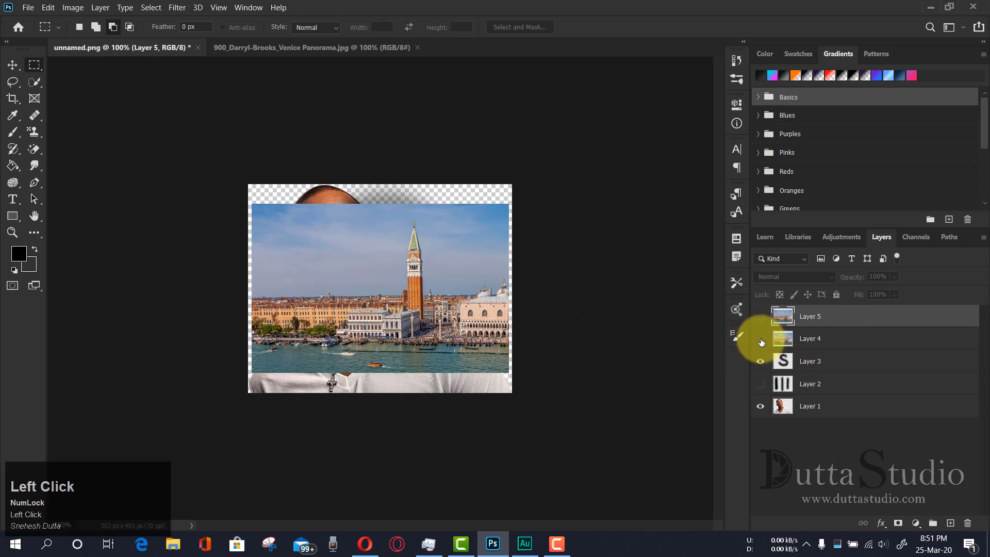
# Hide Layer 3 and look through the Edit commands around Search.
pyautogui.click(759, 361)
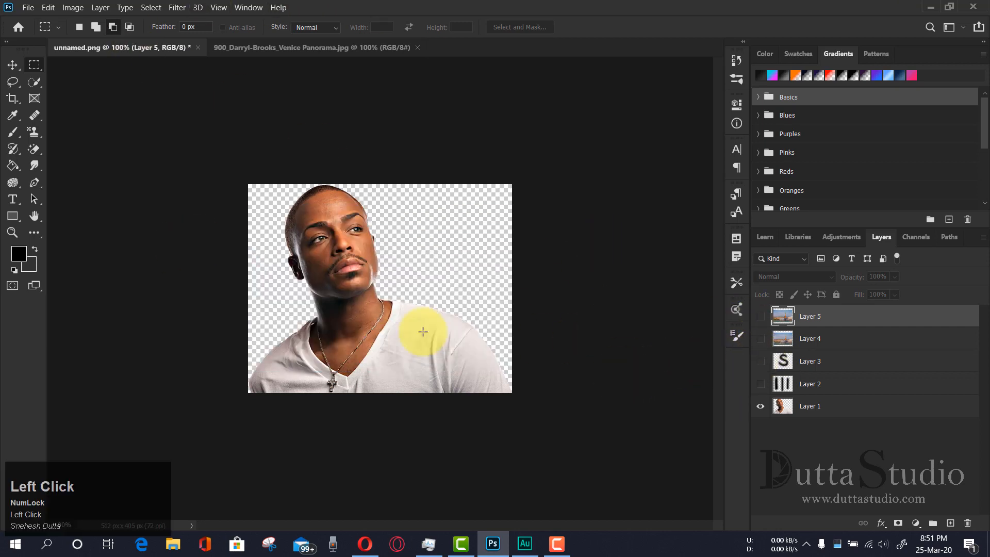
pyautogui.click(47, 7)
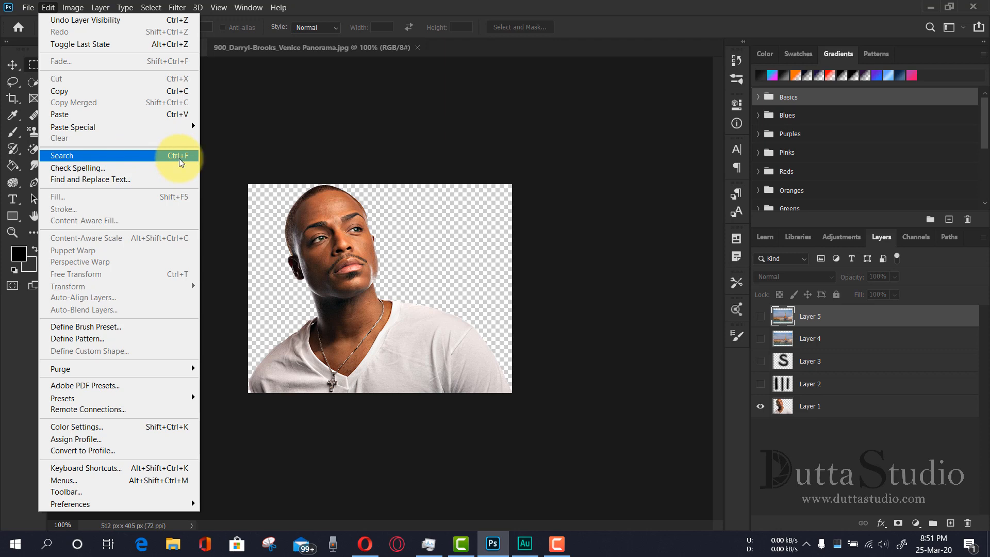
pyautogui.click(475, 50)
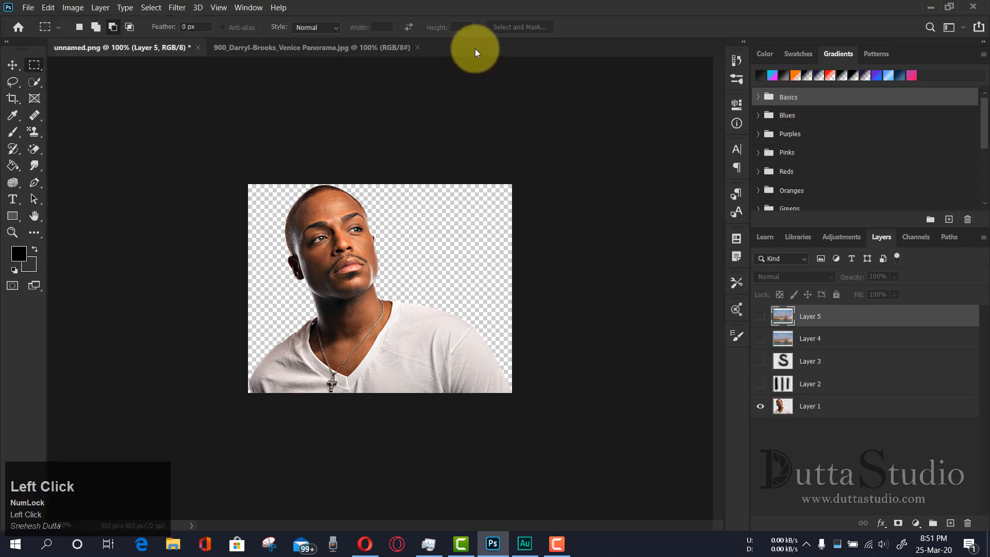
# Search all Photoshop content for "brush" and activate the Brush Tool from the results.
pyautogui.click(931, 27)
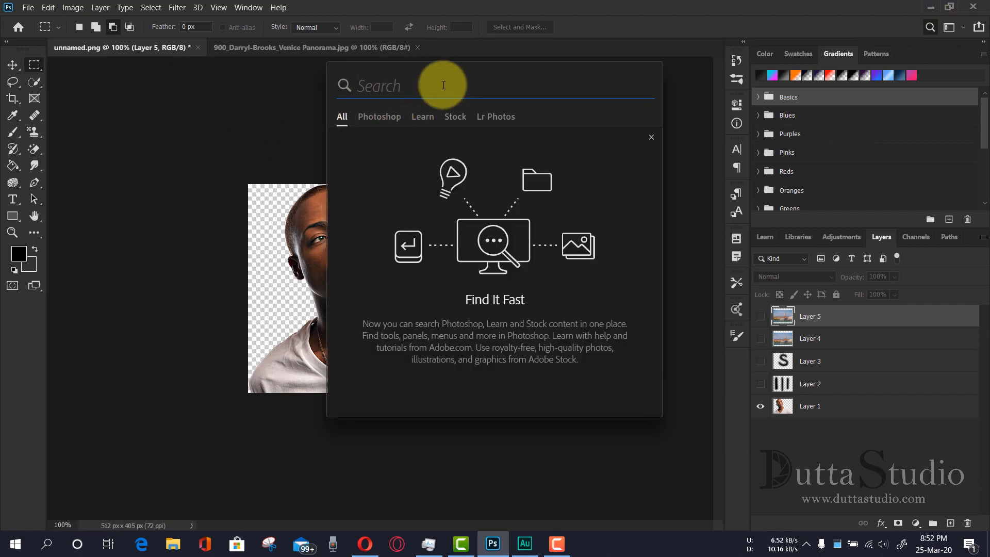
pyautogui.click(427, 87)
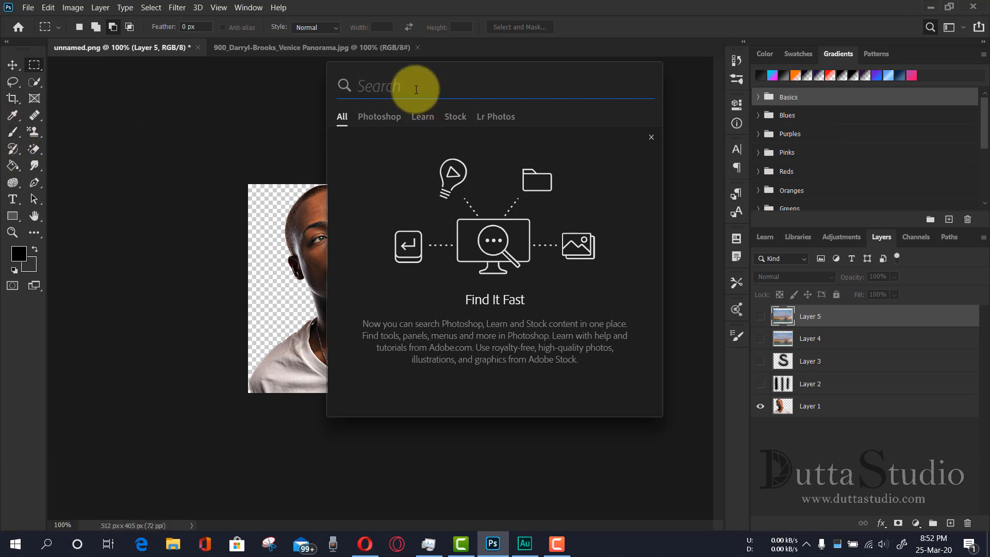
pyautogui.press('Num_Lock')
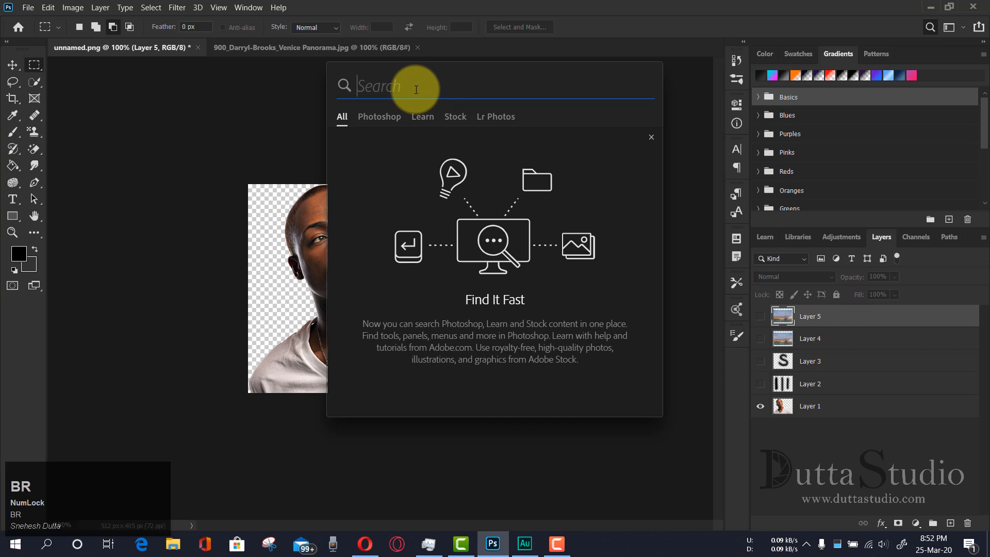
pyautogui.write('brush')
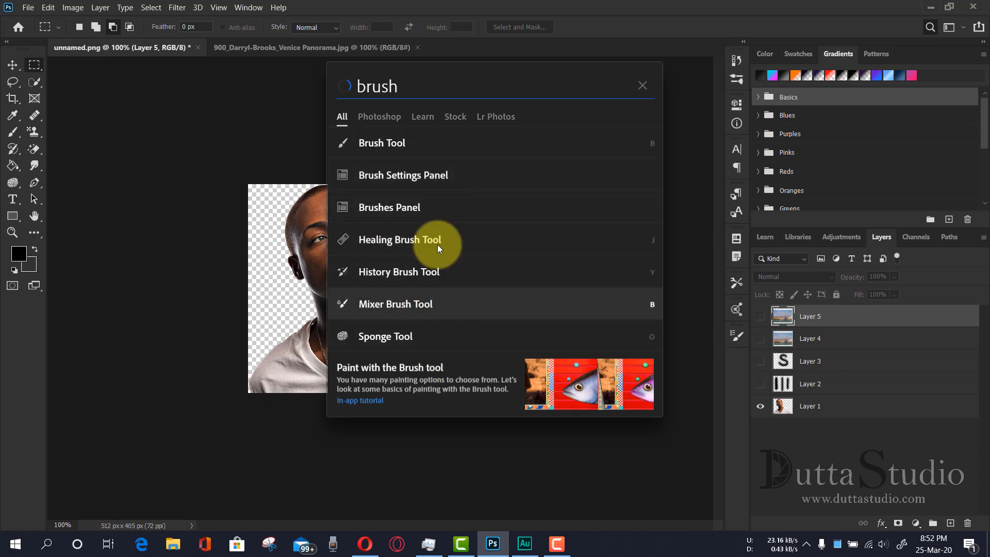
pyautogui.scroll(-3, 459, 260)
pyautogui.scroll(3, 454, 247)
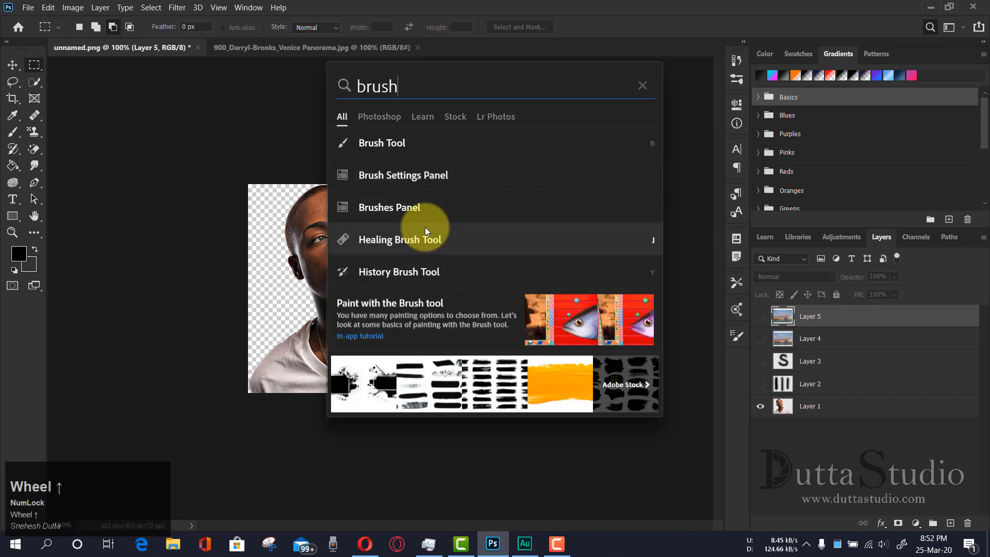
pyautogui.click(397, 142)
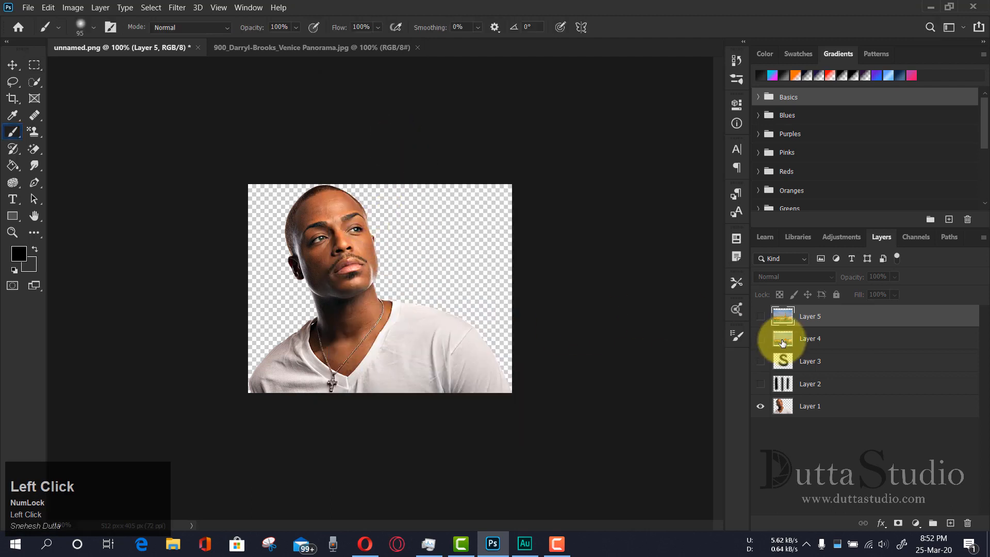
# Select Layer 1, reopen Search to clear the "brush" query, and dismiss the search window.
pyautogui.click(783, 406)
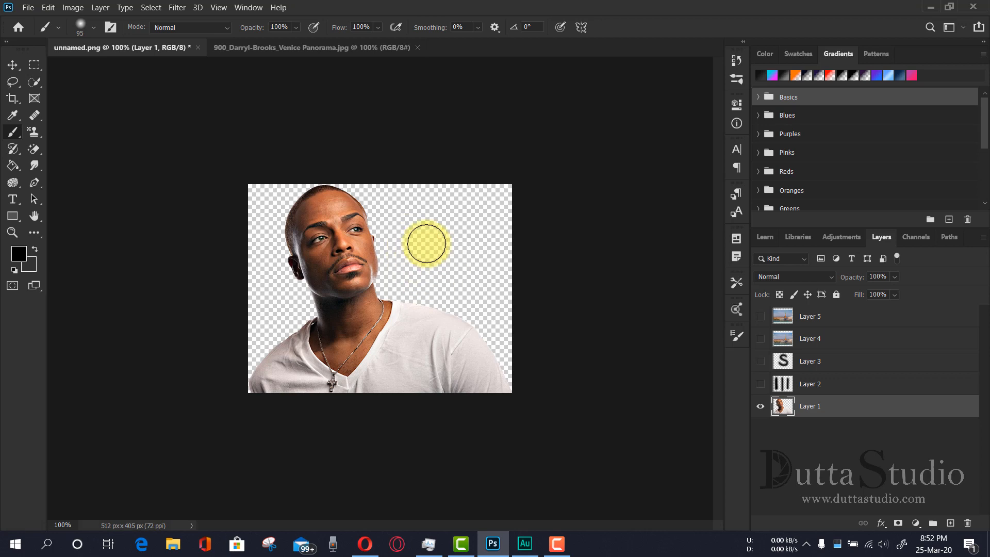
pyautogui.click(44, 6)
pyautogui.click(97, 151)
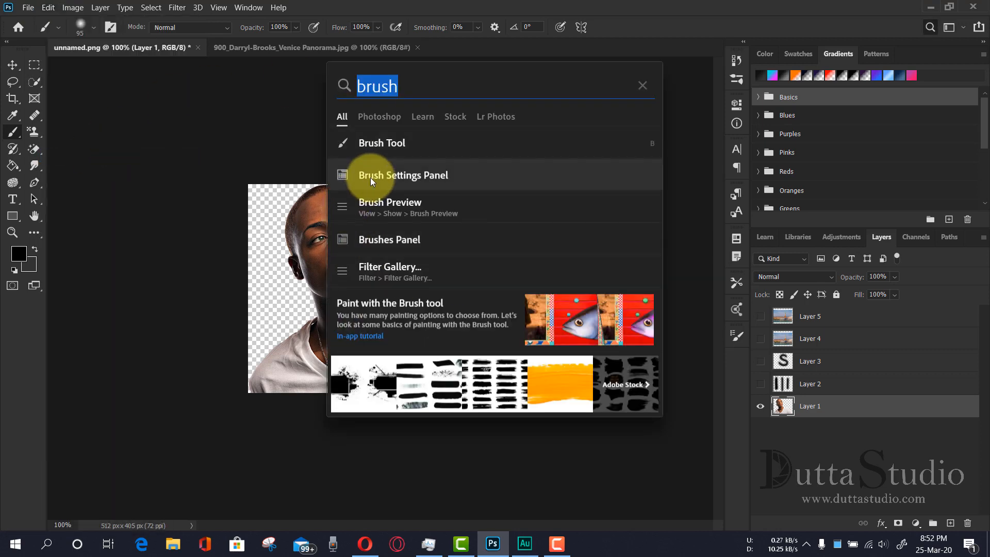
pyautogui.click(642, 86)
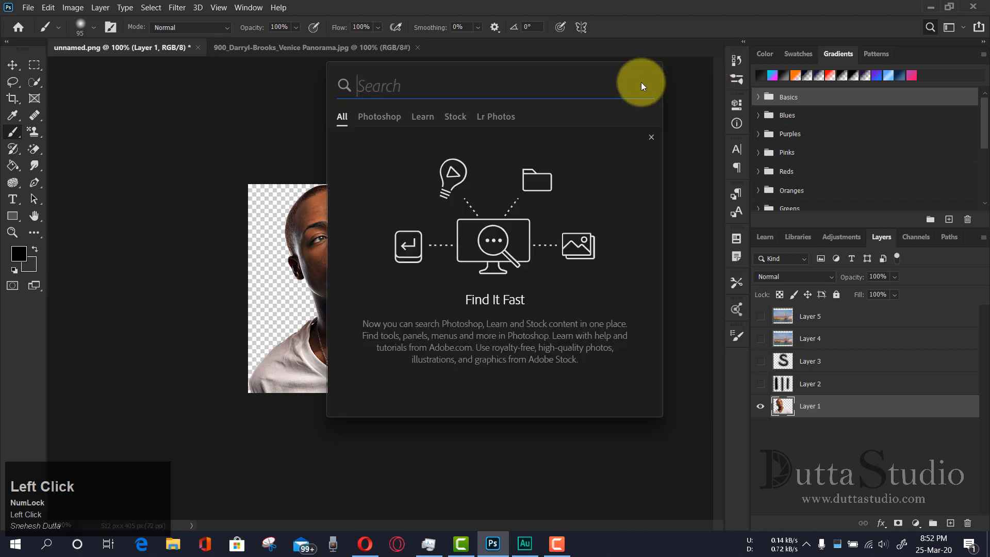
pyautogui.click(671, 91)
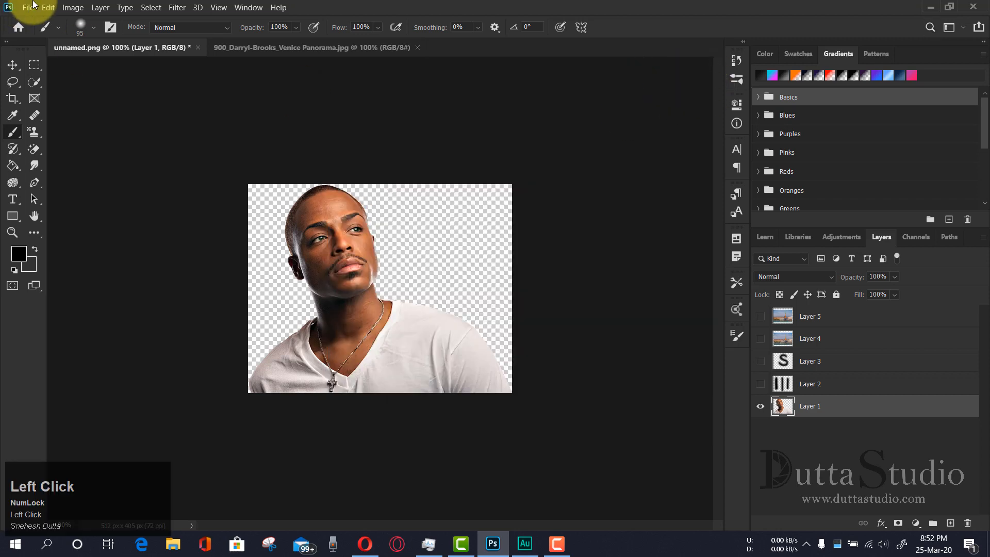
# Look up Search among the Edit commands, open the search window once more and dismiss it without a query.
pyautogui.click(48, 8)
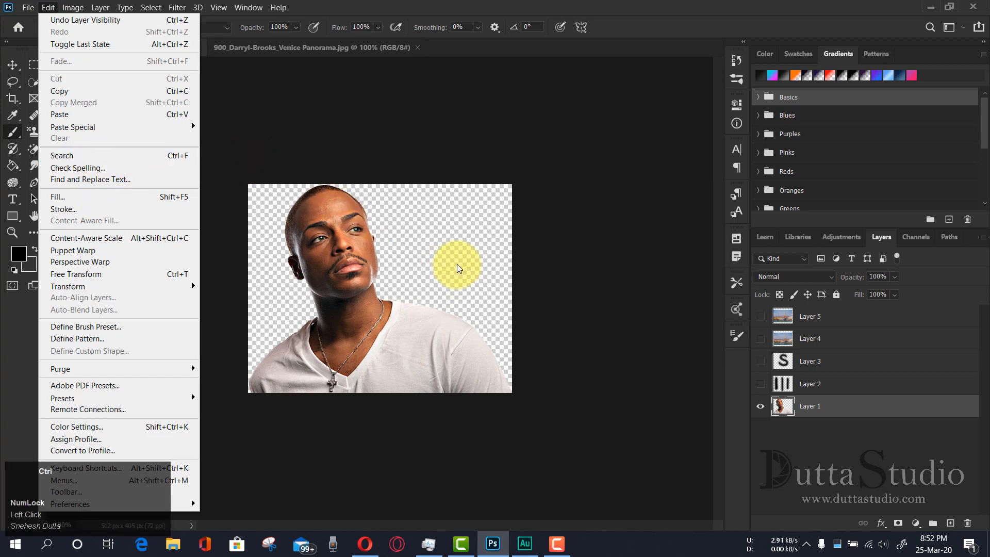
pyautogui.click(422, 144)
pyautogui.hotkey('ctrl', 'f')
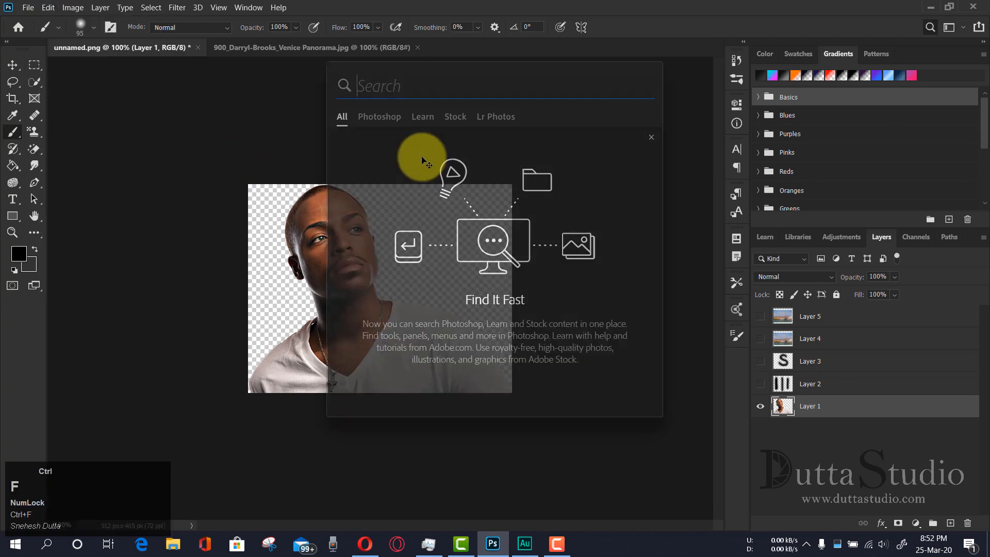
pyautogui.click(671, 118)
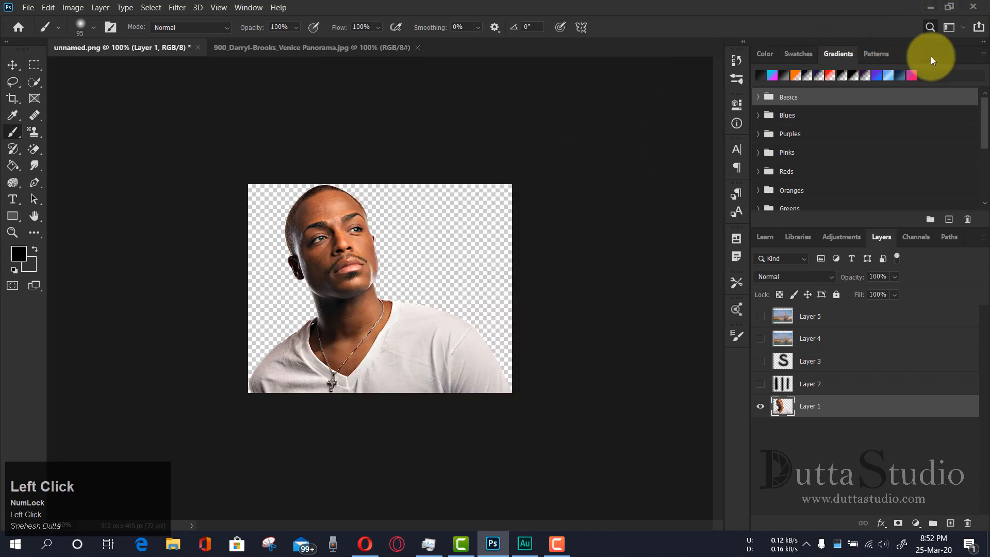
pyautogui.click(220, 119)
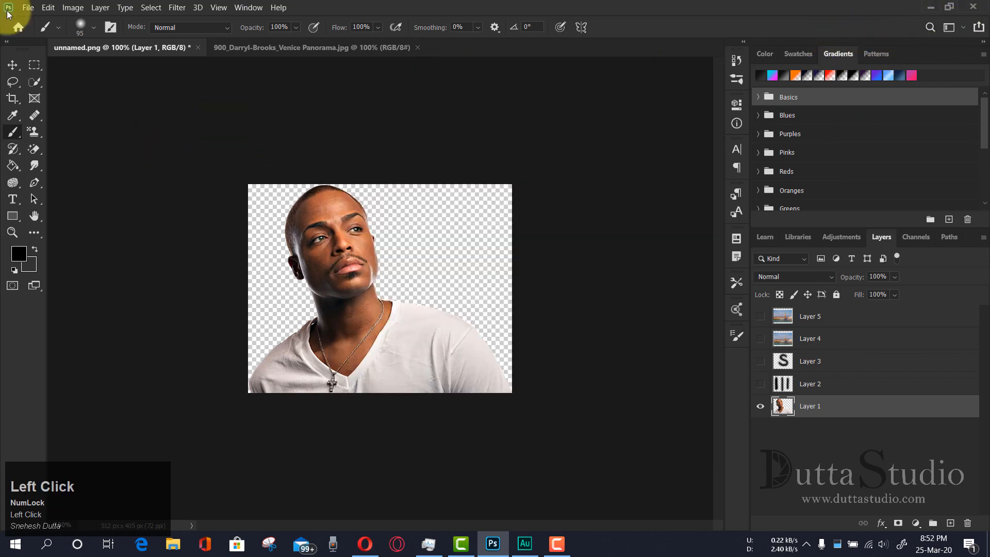
# Try the Find and Replace Text command on unnamed.png and look at the Fill command.
pyautogui.click(48, 7)
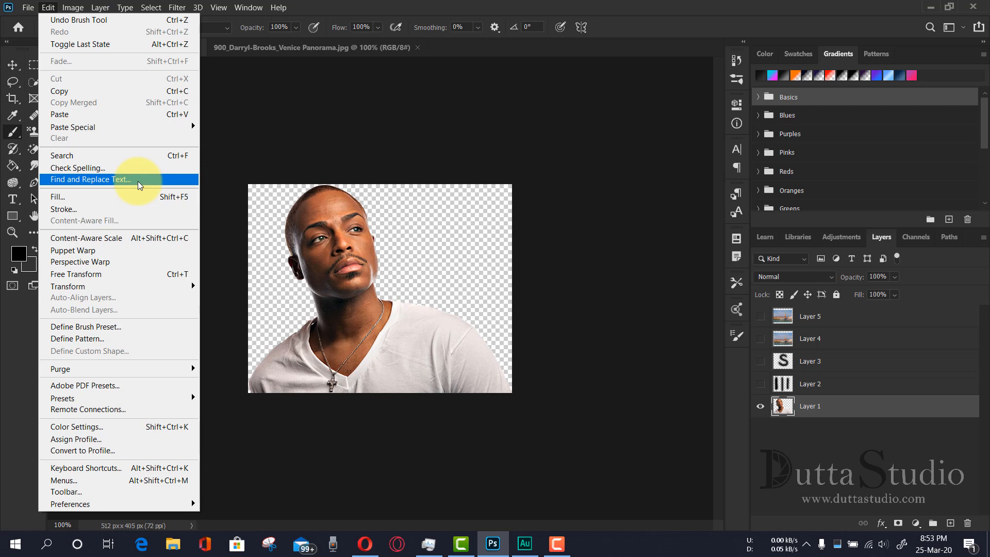
pyautogui.click(138, 181)
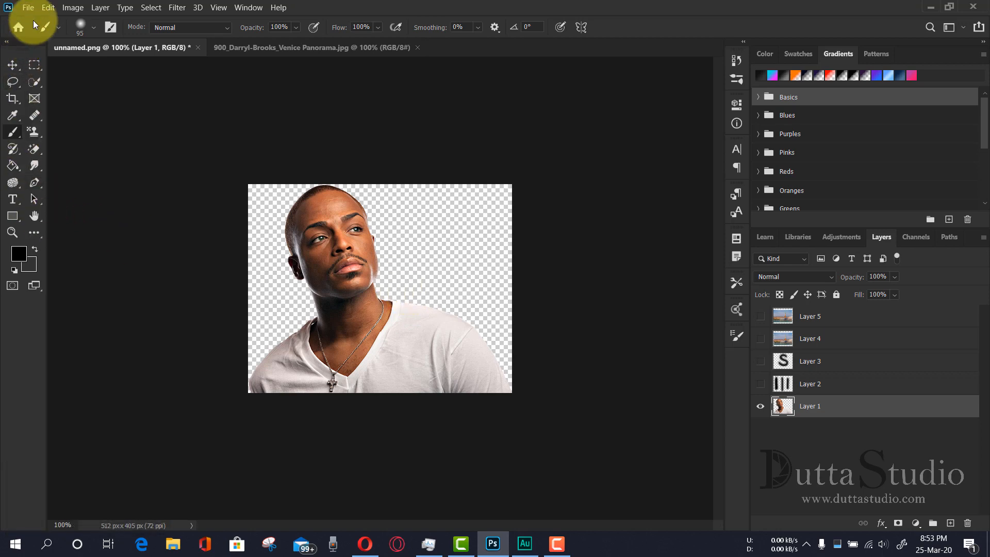
pyautogui.click(47, 7)
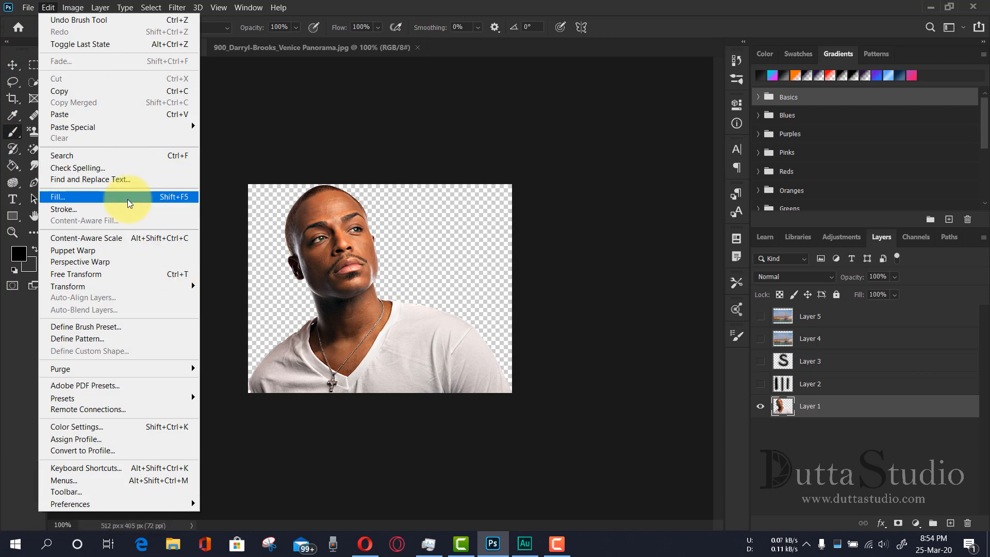
# Switch to the Venice panorama document and clear its rectangular selection.
pyautogui.click(347, 49)
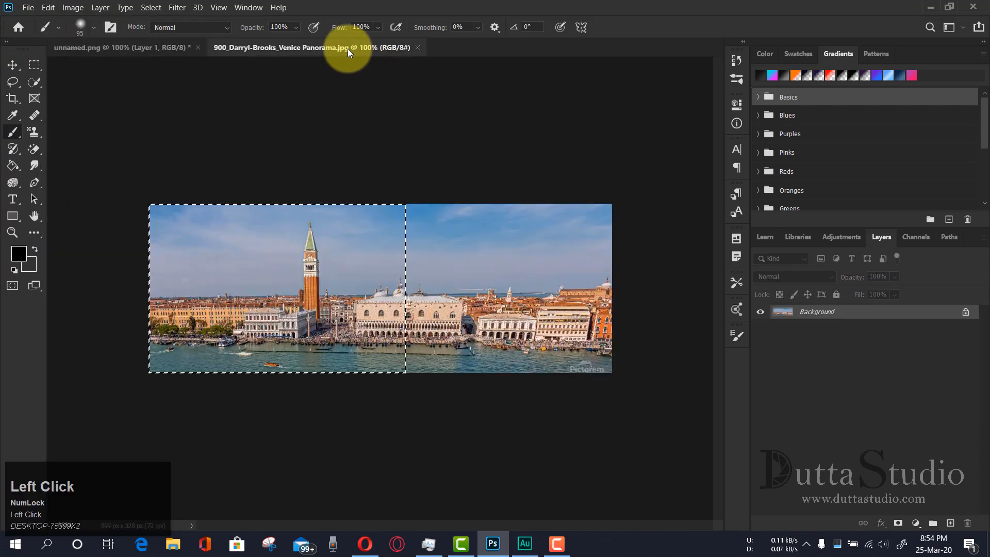
pyautogui.press('ctrl')
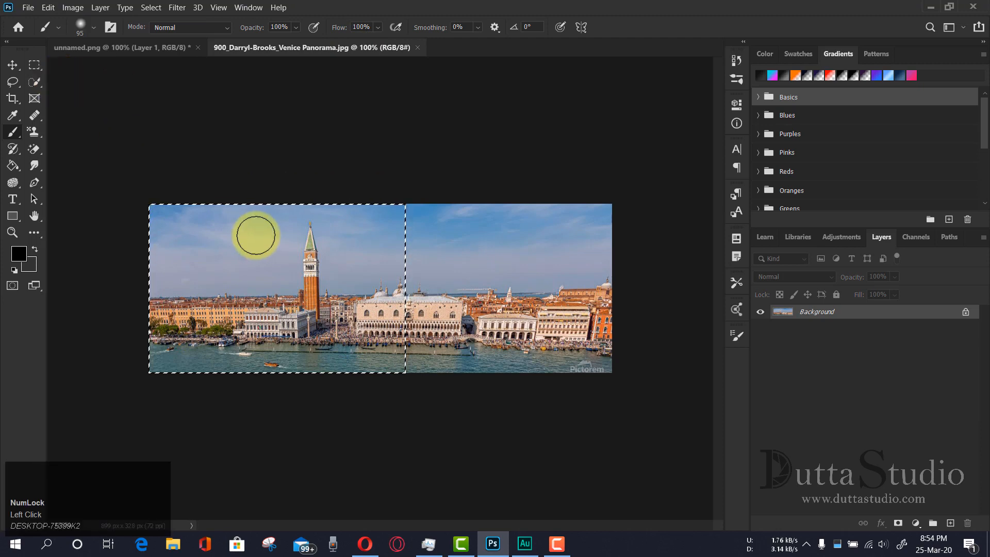
pyautogui.hotkey('ctrl', 'd')
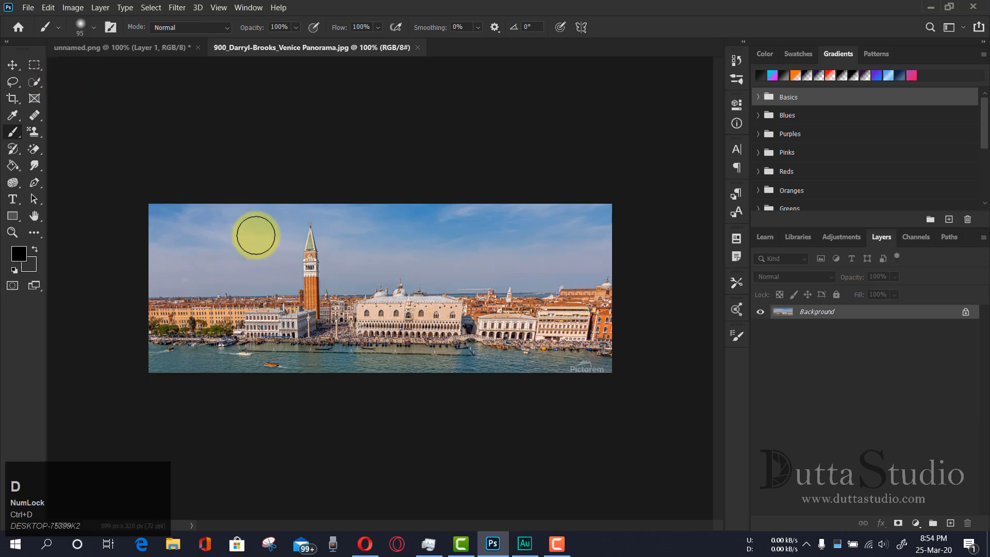
# Draw a freehand Lasso selection loosely around the orange boat in the water near the panorama's lower edge.
pyautogui.click(12, 232)
pyautogui.moveTo(238, 307); pyautogui.dragTo(277, 339)
pyautogui.scroll(-2, 283, 338)
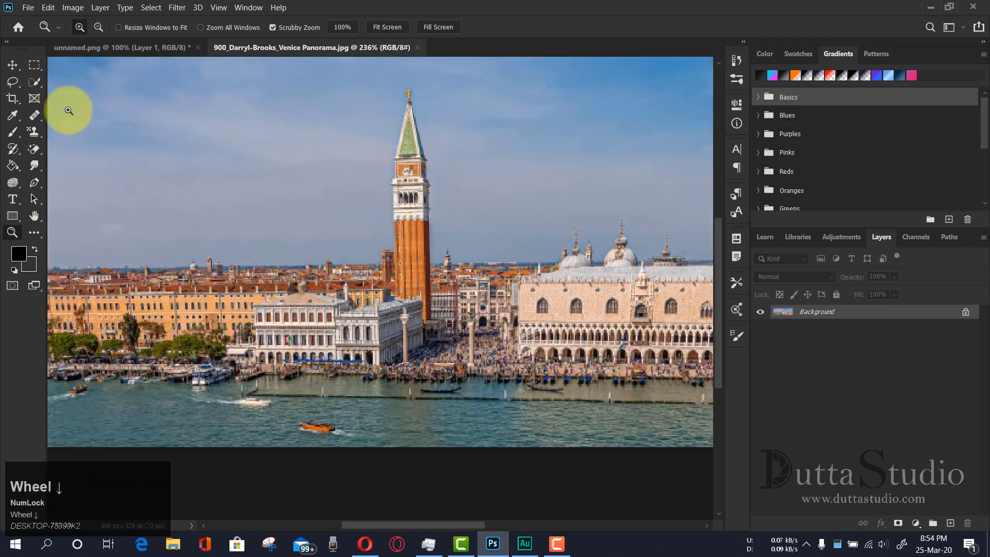
pyautogui.click(12, 64)
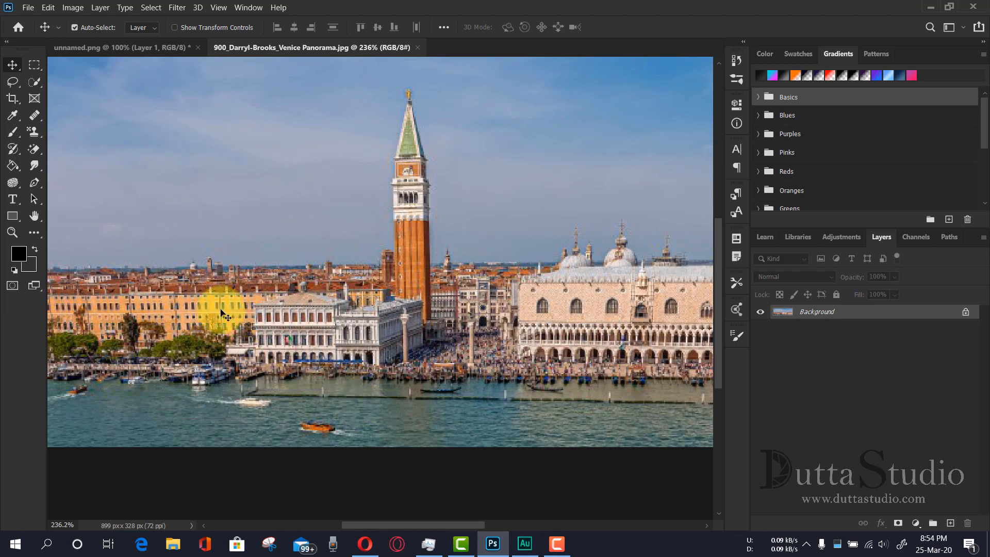
pyautogui.rightClick(11, 85)
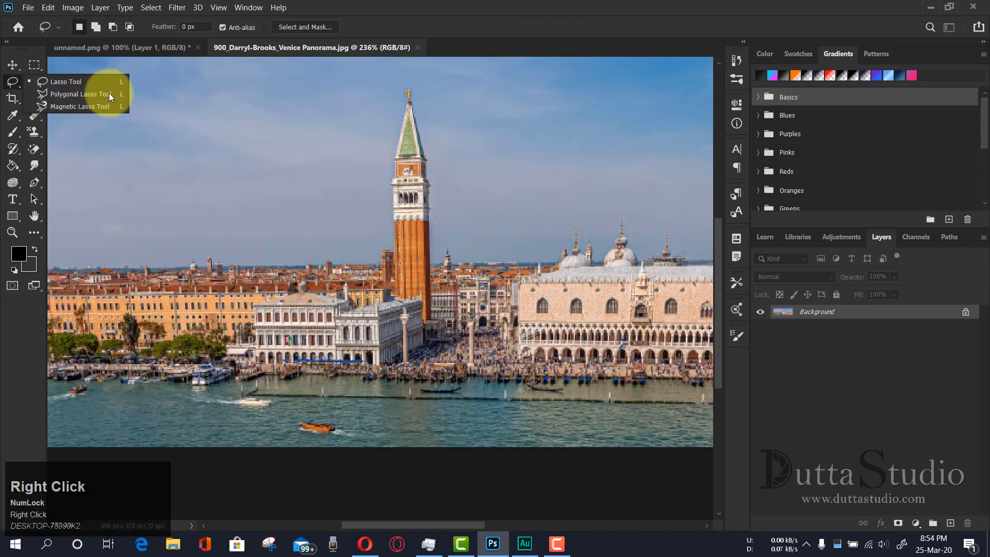
pyautogui.click(13, 81)
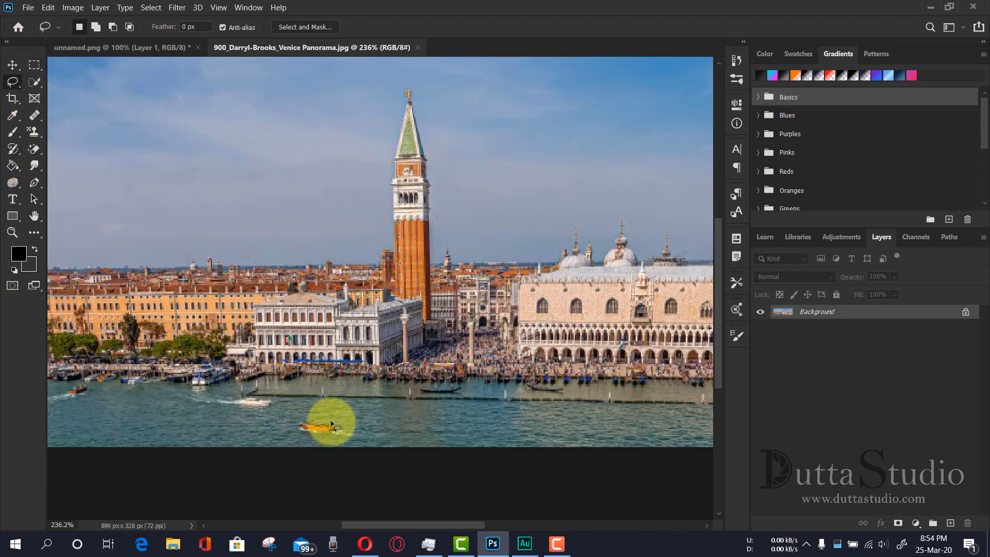
pyautogui.moveTo(332, 420); pyautogui.dragTo(312, 416)
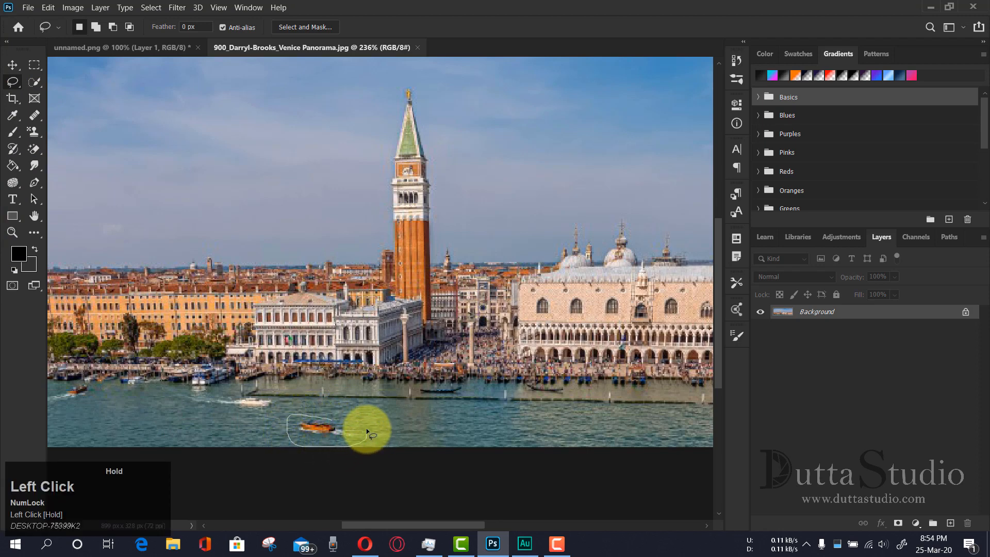
pyautogui.moveTo(342, 418); pyautogui.dragTo(325, 416)
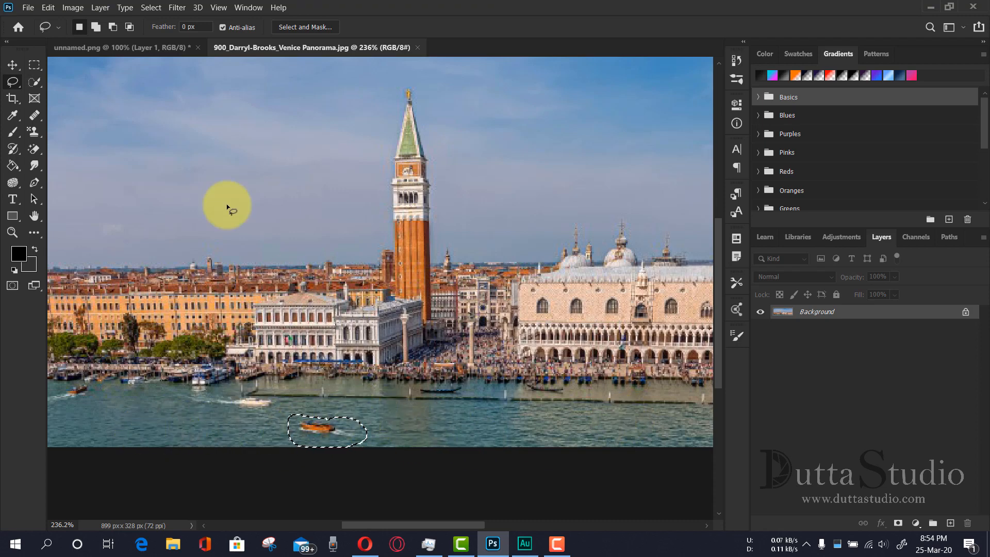
# Fill the selected boat area with Content-Aware contents, Color Adaptation on, Normal mode and 100% opacity.
pyautogui.click(47, 7)
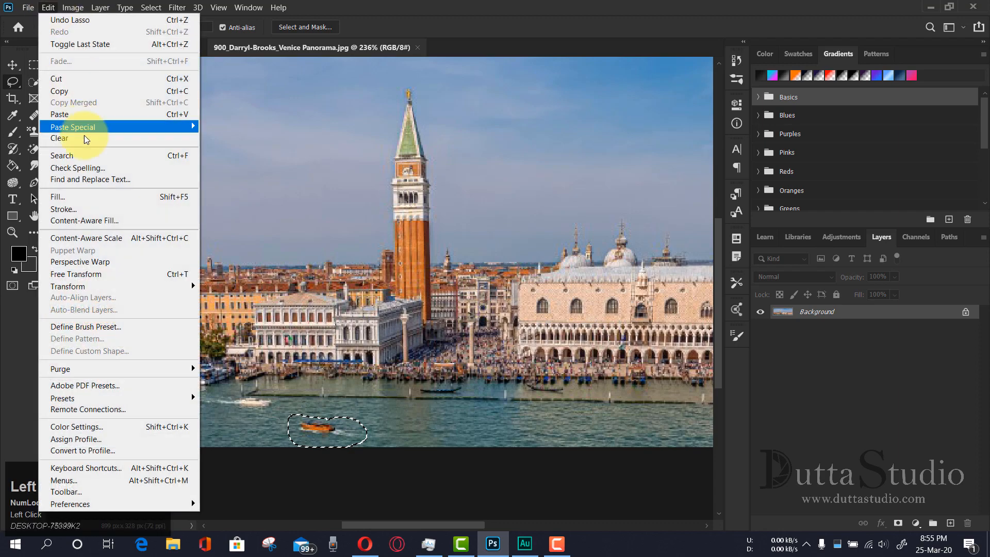
pyautogui.click(107, 196)
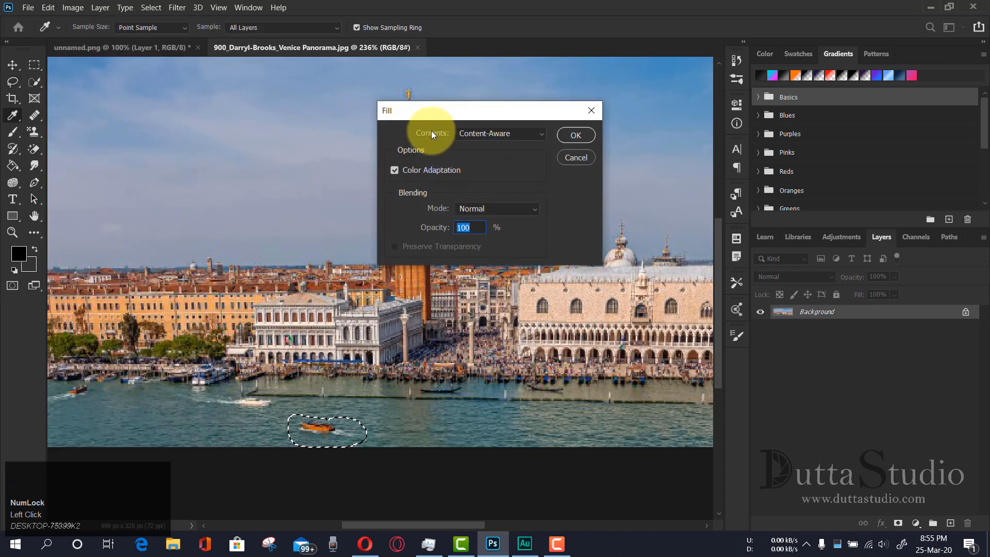
pyautogui.click(493, 134)
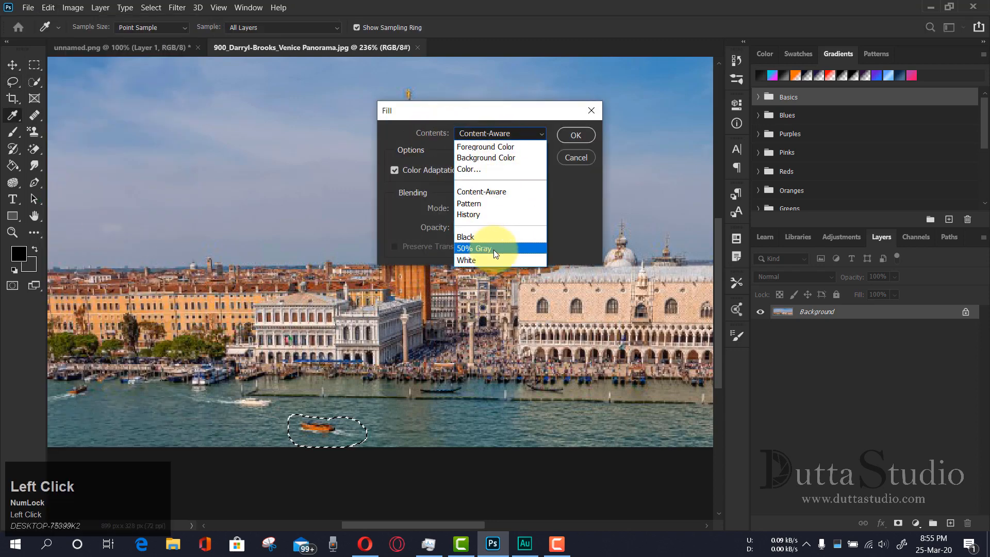
pyautogui.click(581, 182)
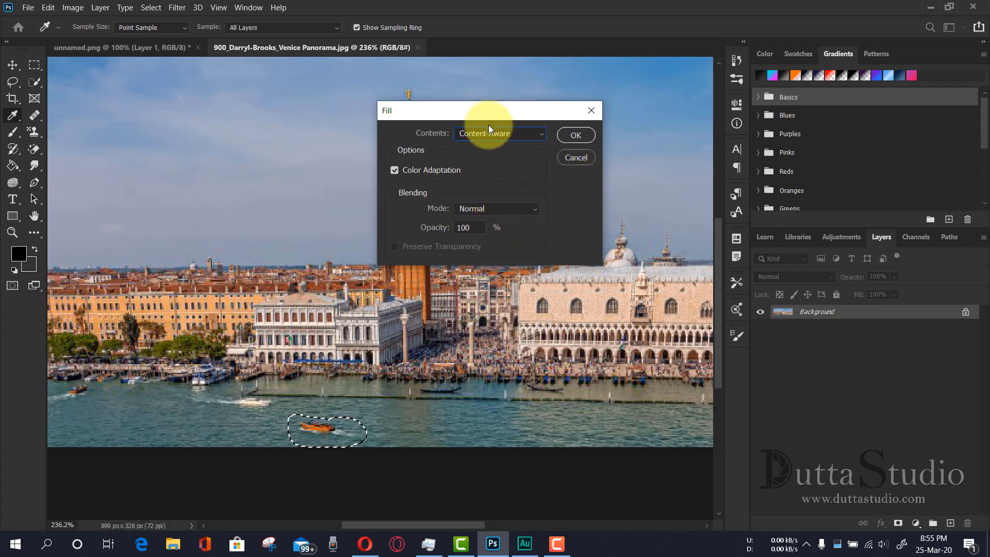
pyautogui.click(575, 136)
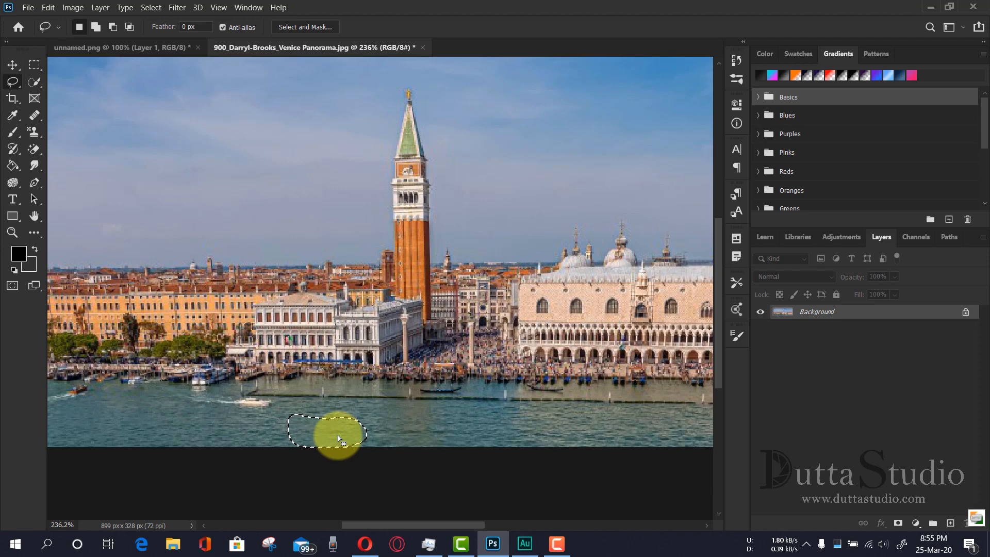
# Undo the Content-Aware fill on the boat selection.
pyautogui.press('ctrl')
pyautogui.hotkey('ctrl', 'z')
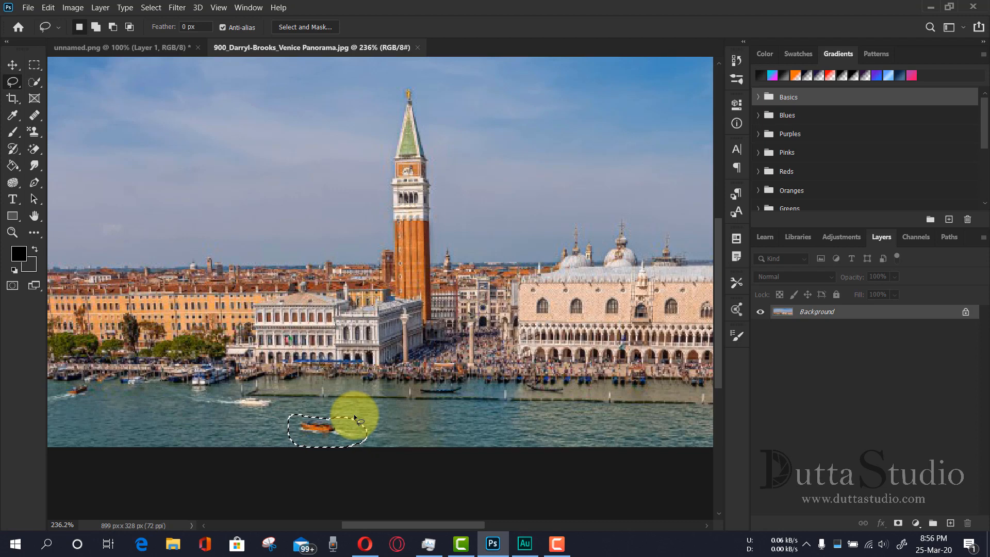
# Clear the boat selection and draw a Lasso selection around a patch of open water just right of the orange boat.
pyautogui.hotkey('ctrl', 'd')
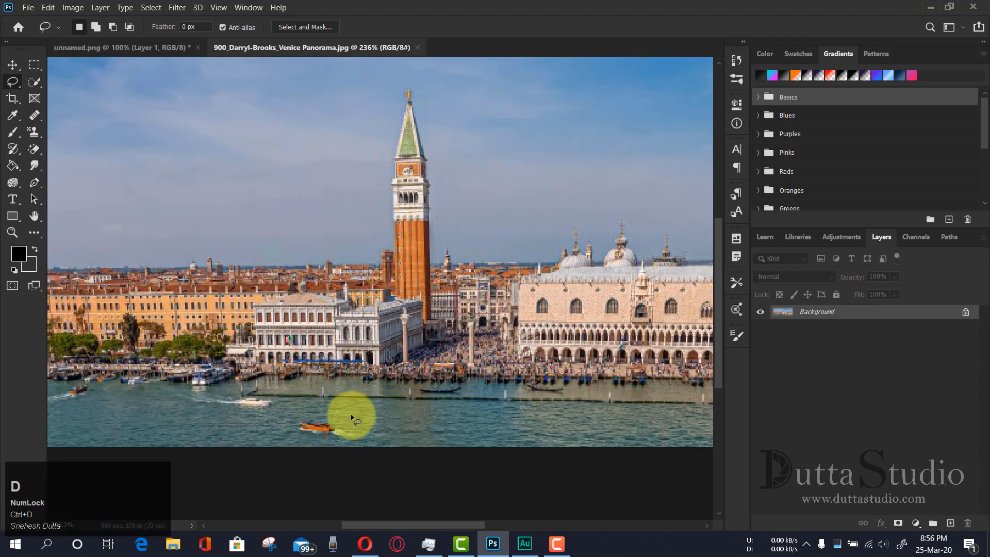
pyautogui.click(364, 398)
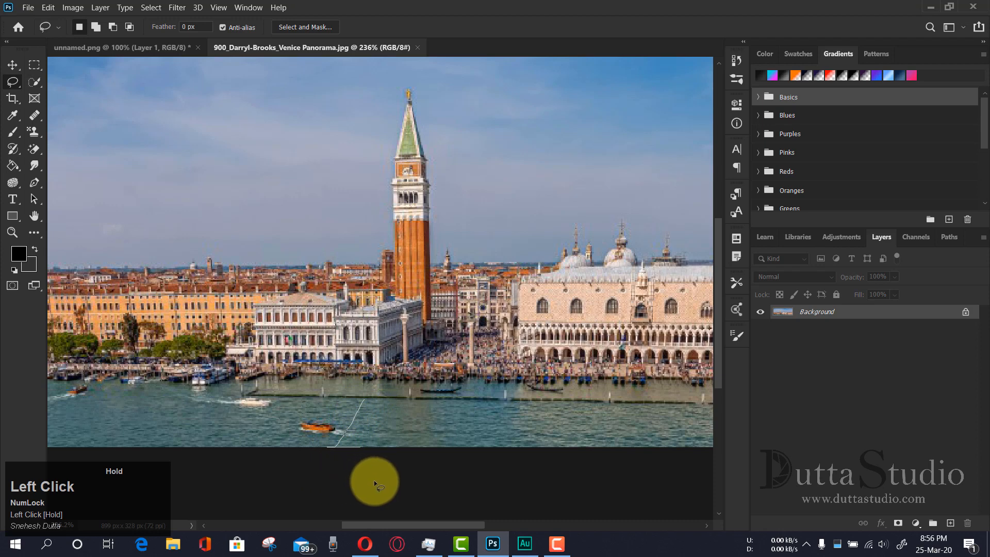
pyautogui.moveTo(412, 400)
pyautogui.mouseDown()
pyautogui.moveTo(363, 400)
pyautogui.moveTo(384, 404)
pyautogui.moveTo(336, 447)
pyautogui.mouseUp()
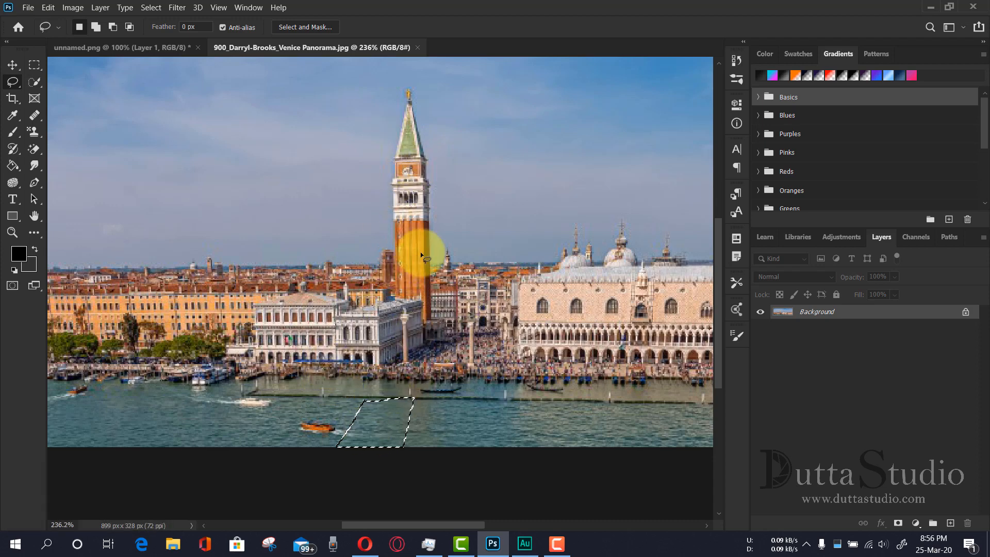
# Open Content-Aware Fill for the water selection and erase the whole automatic sampling area with the size 22 sampling brush.
pyautogui.click(48, 7)
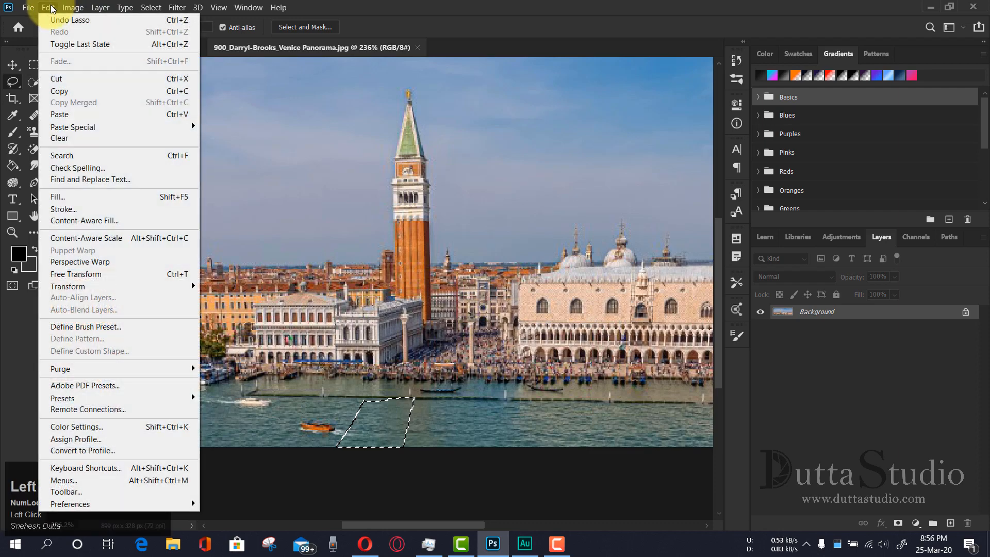
pyautogui.click(96, 221)
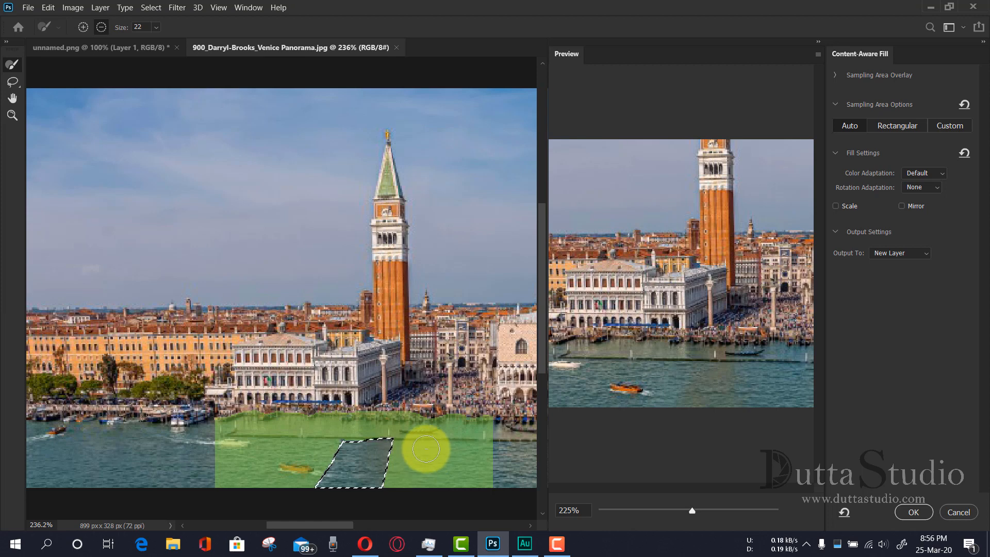
pyautogui.click(102, 29)
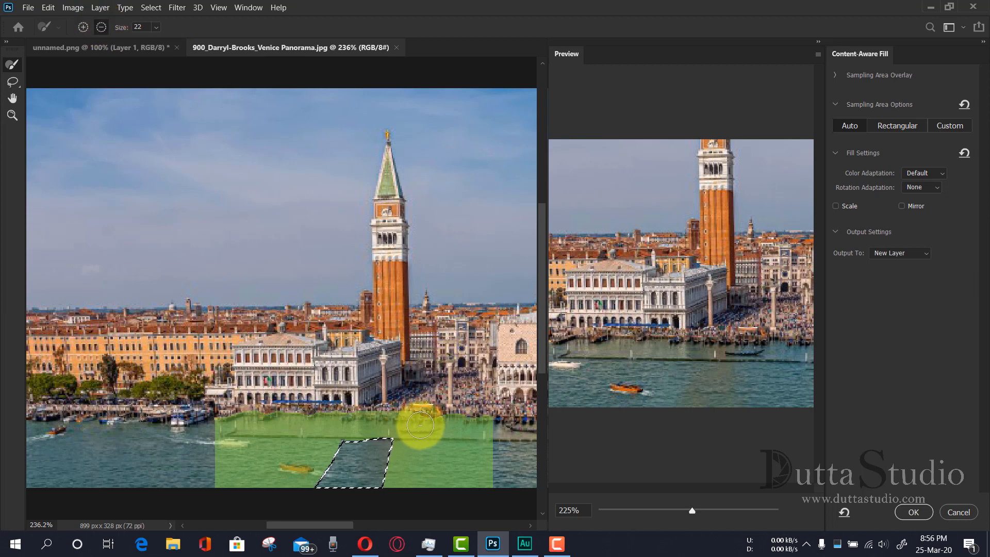
pyautogui.moveTo(457, 420)
pyautogui.mouseDown()
pyautogui.moveTo(464, 442)
pyautogui.moveTo(475, 419)
pyautogui.moveTo(478, 466)
pyautogui.moveTo(490, 476)
pyautogui.mouseUp()
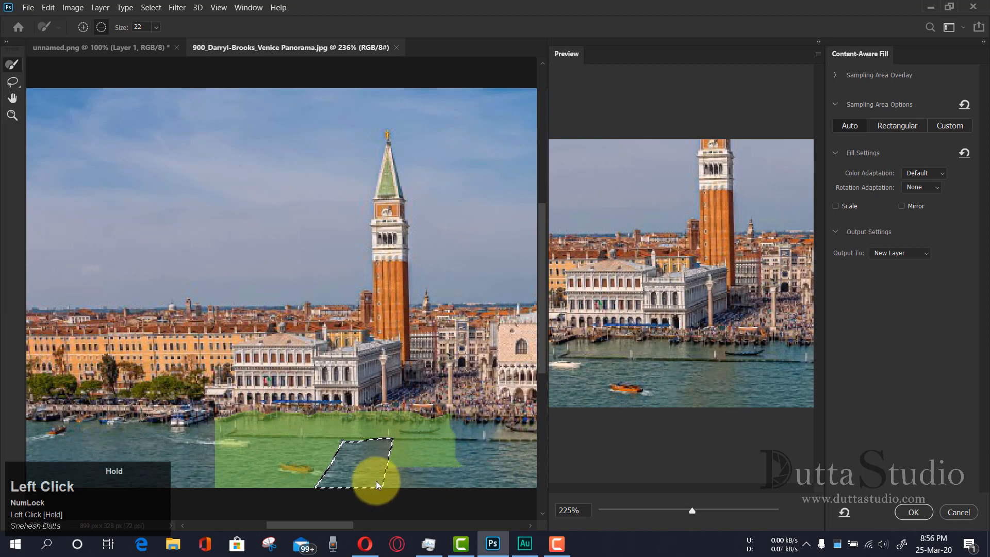
pyautogui.moveTo(344, 473)
pyautogui.mouseDown()
pyautogui.moveTo(473, 434)
pyautogui.moveTo(277, 422)
pyautogui.moveTo(420, 421)
pyautogui.moveTo(301, 413)
pyautogui.moveTo(163, 420)
pyautogui.moveTo(242, 443)
pyautogui.moveTo(359, 443)
pyautogui.moveTo(171, 454)
pyautogui.moveTo(188, 462)
pyautogui.moveTo(368, 463)
pyautogui.moveTo(416, 484)
pyautogui.moveTo(211, 483)
pyautogui.mouseUp()
pyautogui.moveTo(330, 478); pyautogui.dragTo(331, 479)
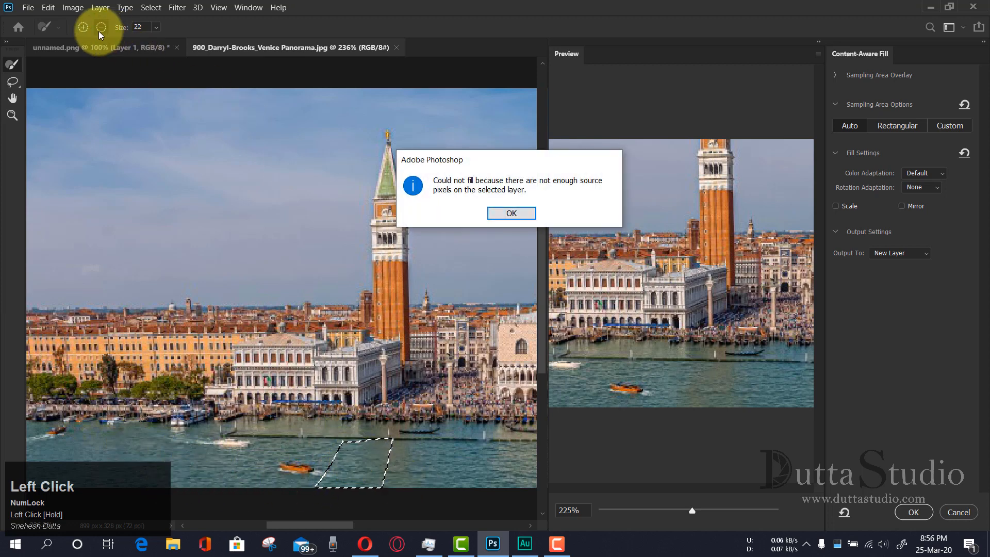
pyautogui.click(495, 213)
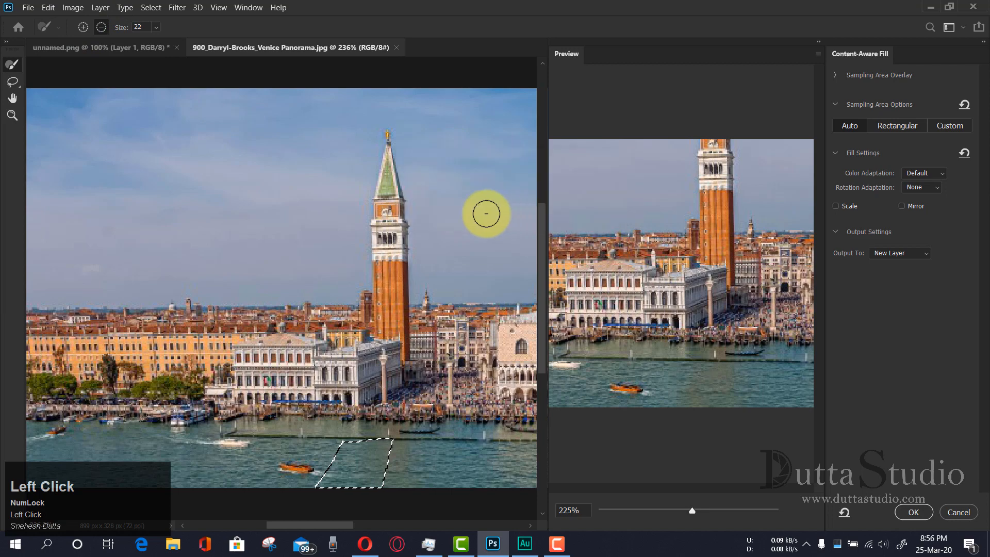
# Paint the bell tower, from its green spire to its base, into the sampling area.
pyautogui.click(83, 27)
pyautogui.moveTo(387, 161)
pyautogui.mouseDown()
pyautogui.moveTo(385, 335)
pyautogui.moveTo(389, 314)
pyautogui.mouseUp()
pyautogui.moveTo(401, 231)
pyautogui.mouseDown()
pyautogui.moveTo(393, 334)
pyautogui.moveTo(405, 356)
pyautogui.mouseUp()
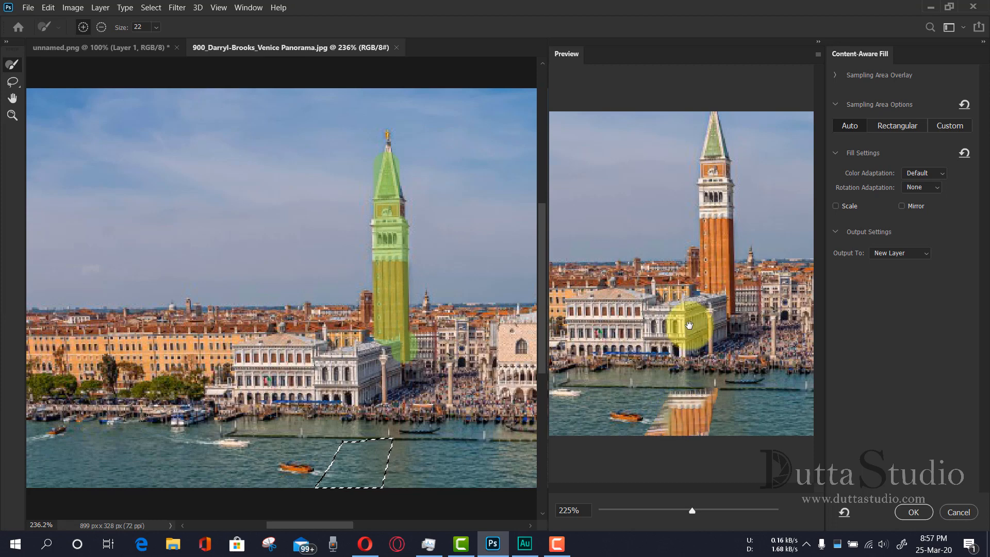
# Subtract the bell tower's lower edge from the sampling area and paint it back in.
pyautogui.click(99, 30)
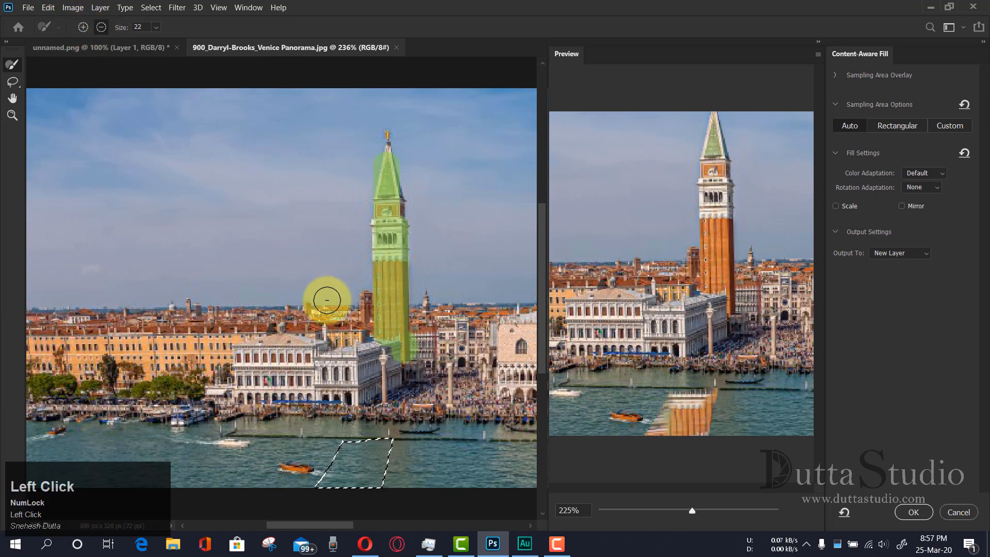
pyautogui.moveTo(397, 369)
pyautogui.mouseDown()
pyautogui.moveTo(380, 345)
pyautogui.moveTo(417, 345)
pyautogui.moveTo(409, 344)
pyautogui.moveTo(416, 285)
pyautogui.mouseUp()
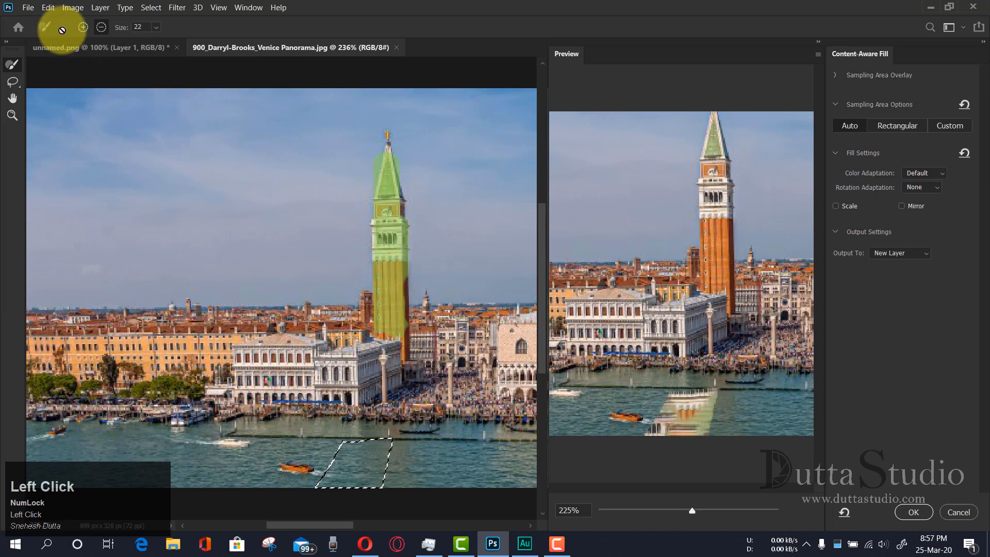
pyautogui.click(82, 26)
pyautogui.moveTo(395, 329)
pyautogui.mouseDown()
pyautogui.moveTo(396, 298)
pyautogui.moveTo(397, 337)
pyautogui.moveTo(401, 277)
pyautogui.moveTo(404, 347)
pyautogui.mouseUp()
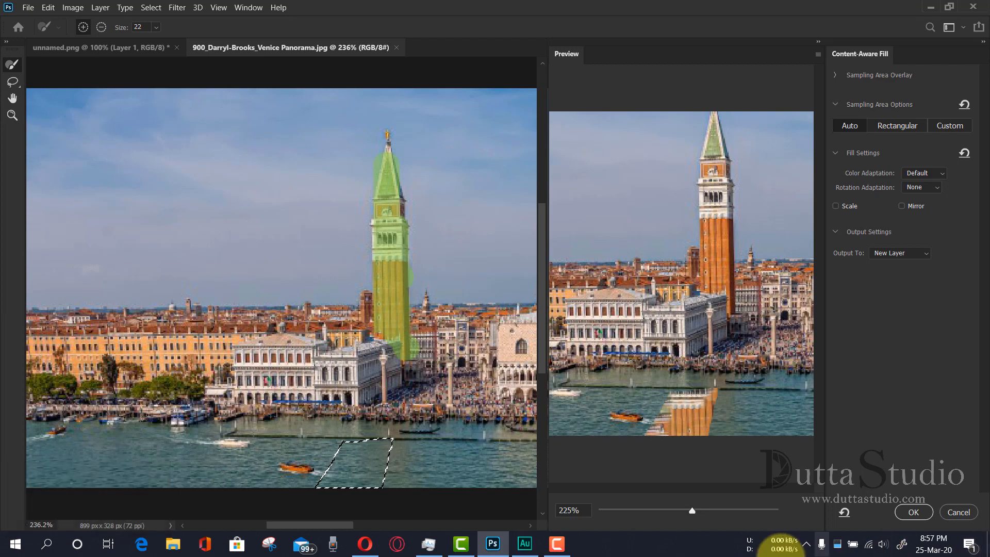
# Apply the Content-Aware Fill to a new layer and deselect the filled area.
pyautogui.click(902, 513)
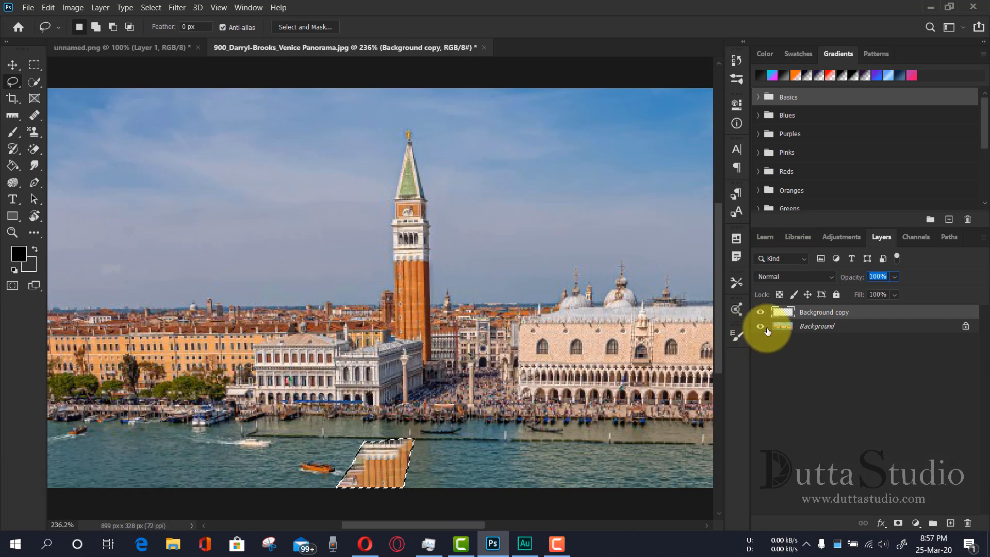
pyautogui.hotkey('ctrl', 'd')
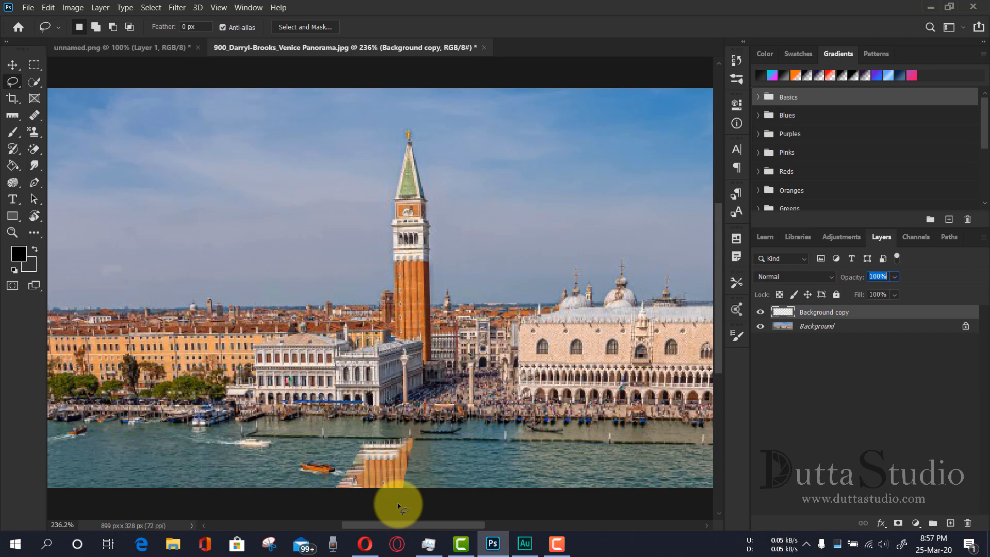
# Select the Background layer and unlock it into a regular layer so the warp and scale commands can be used.
pyautogui.click(50, 9)
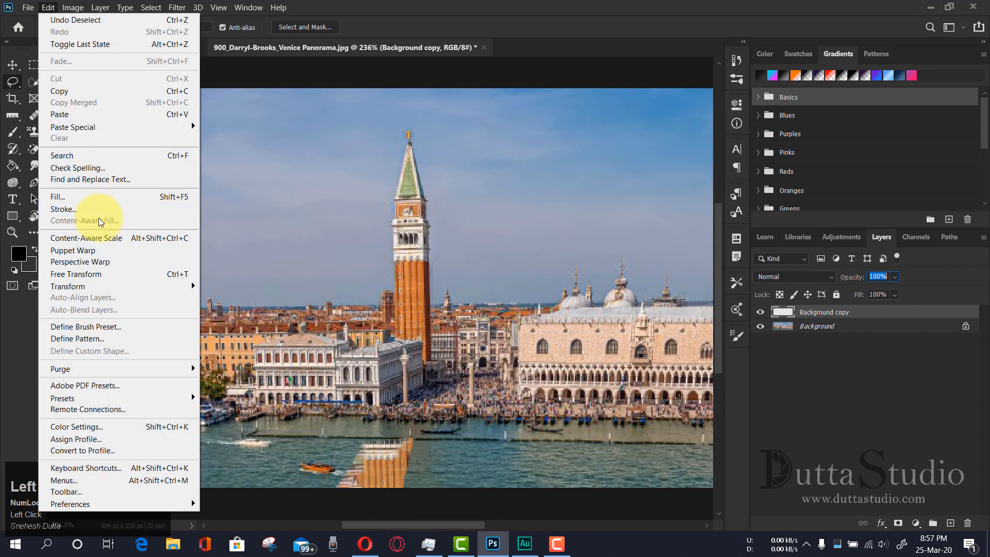
pyautogui.click(871, 320)
pyautogui.click(872, 327)
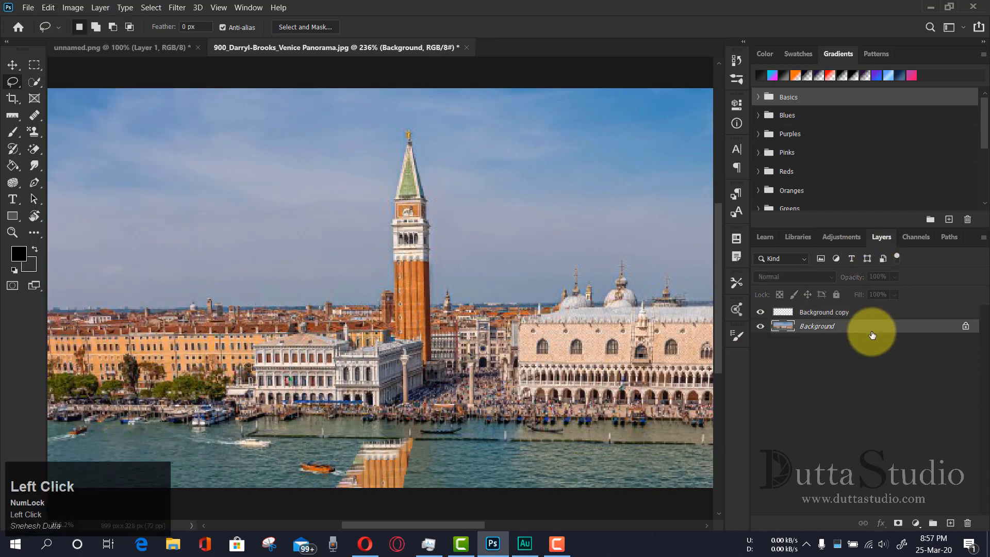
pyautogui.click(40, 8)
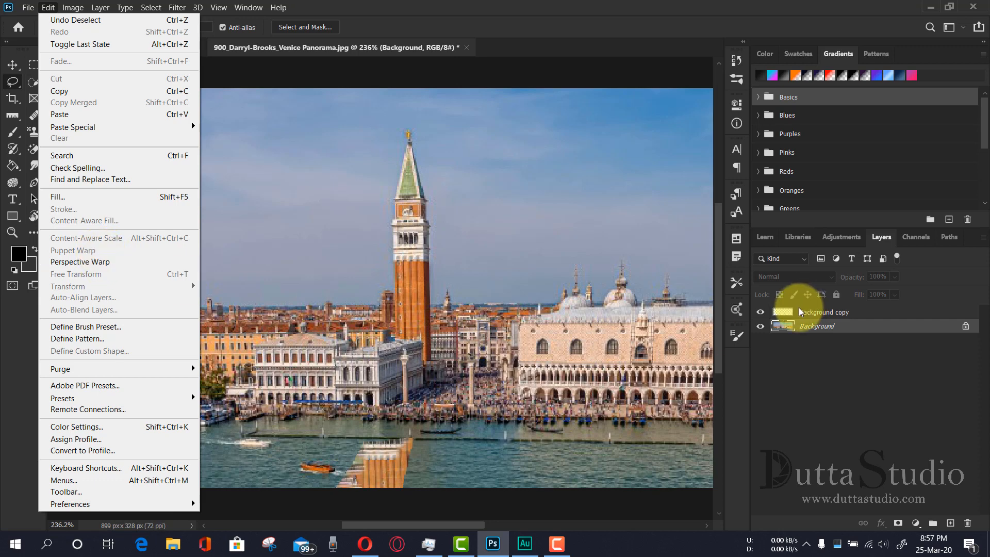
pyautogui.click(964, 326)
pyautogui.click(964, 326)
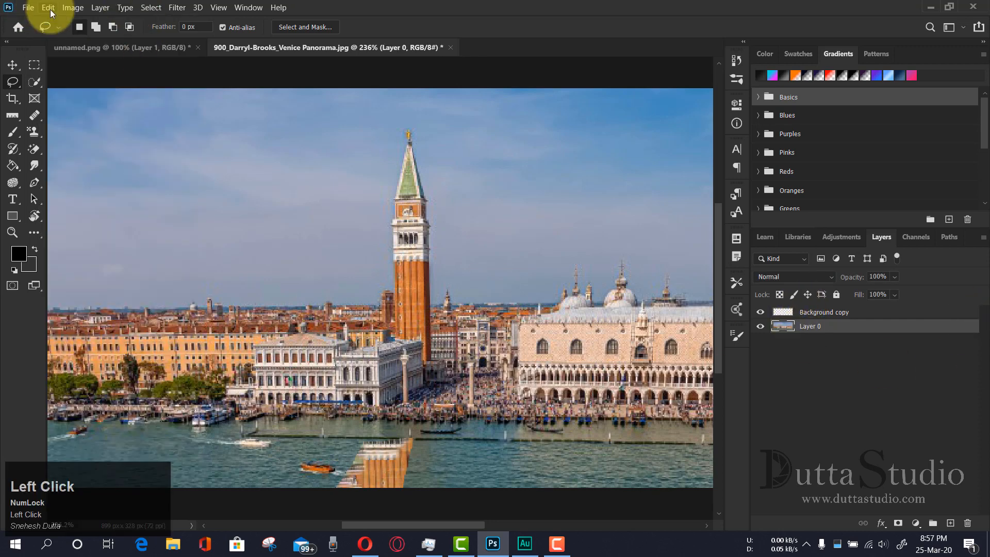
# Switch to the Move tool and hide the Background copy layer containing the fill patch.
pyautogui.click(12, 66)
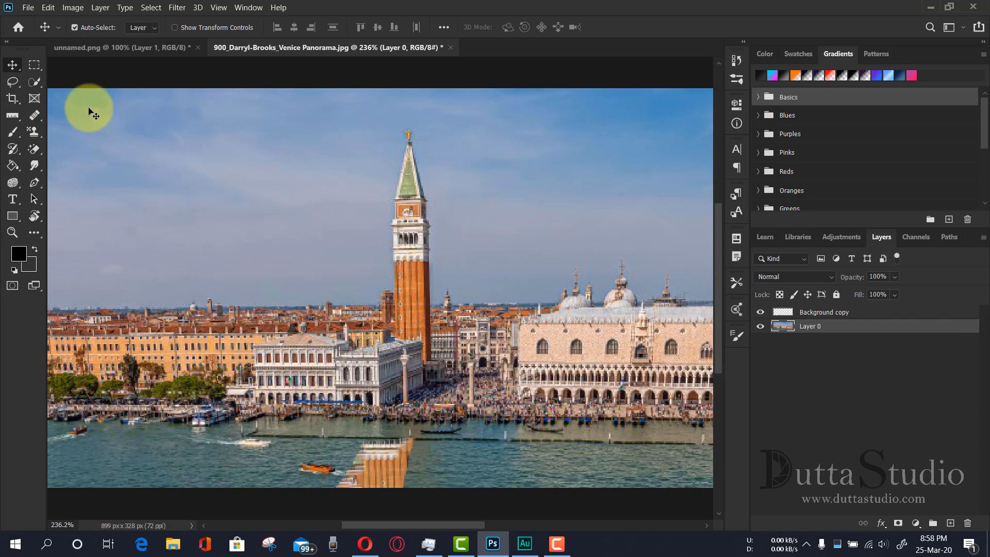
pyautogui.click(49, 8)
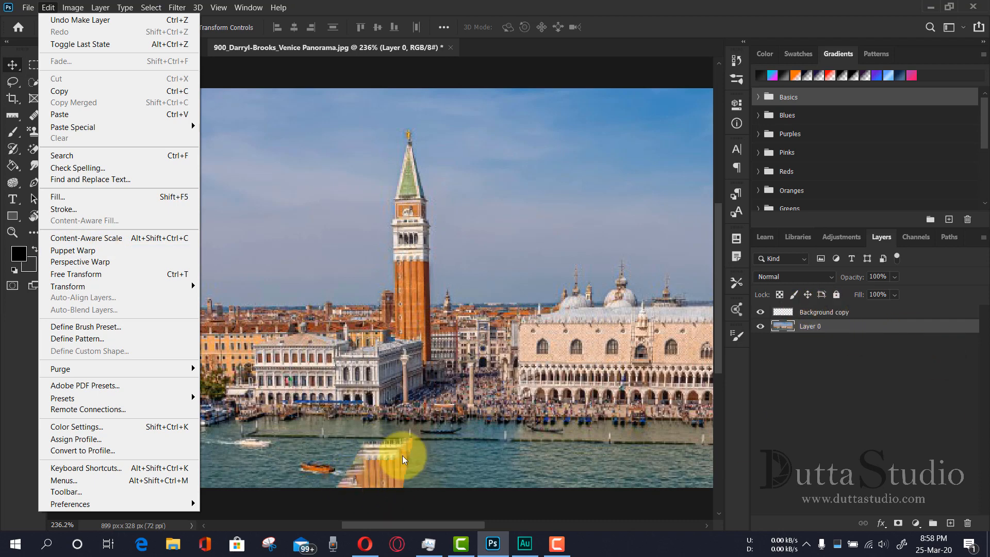
pyautogui.click(768, 310)
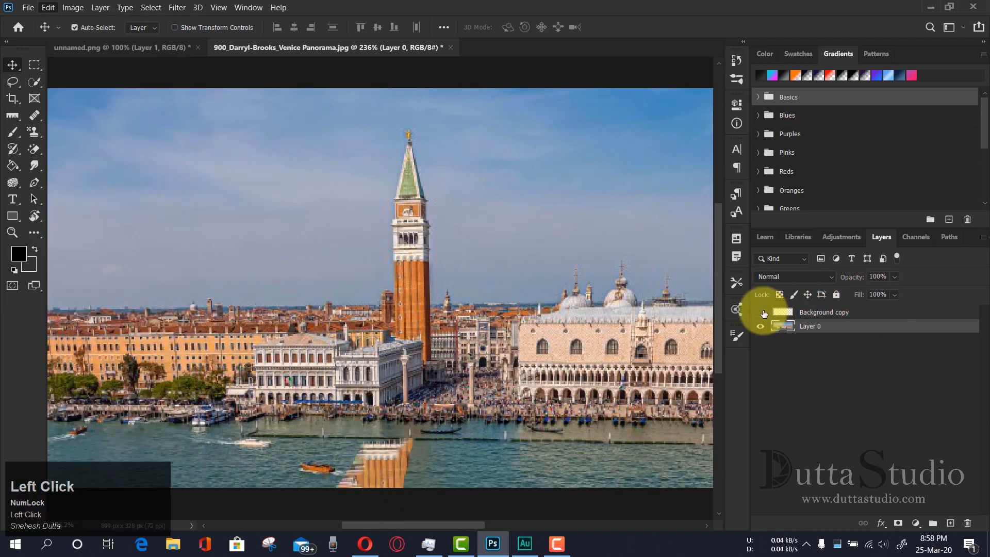
pyautogui.click(760, 311)
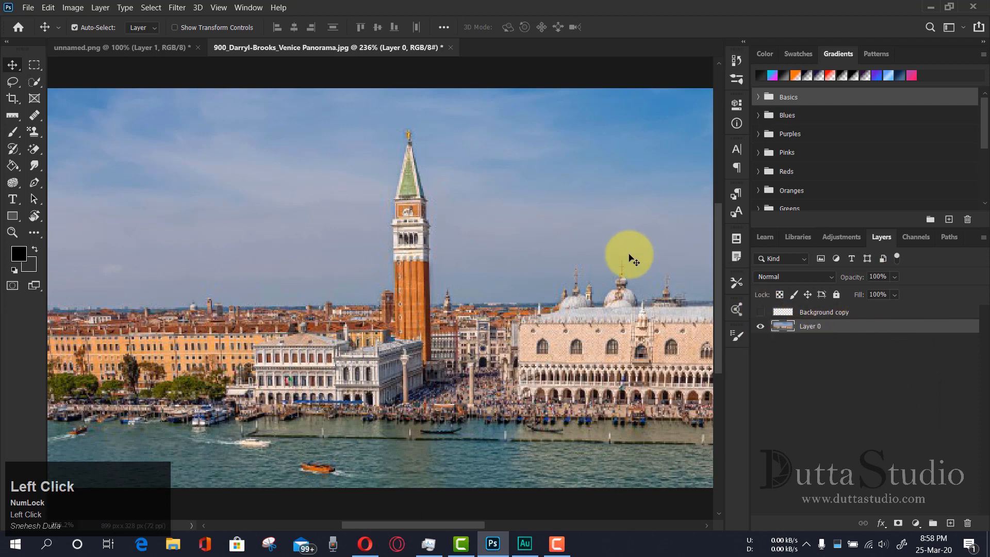
# Start Puppet Warp on Layer 0, pin the palace facade and the sky, and move the sky pin to about X 199 px, Y 113 px.
pyautogui.click(50, 7)
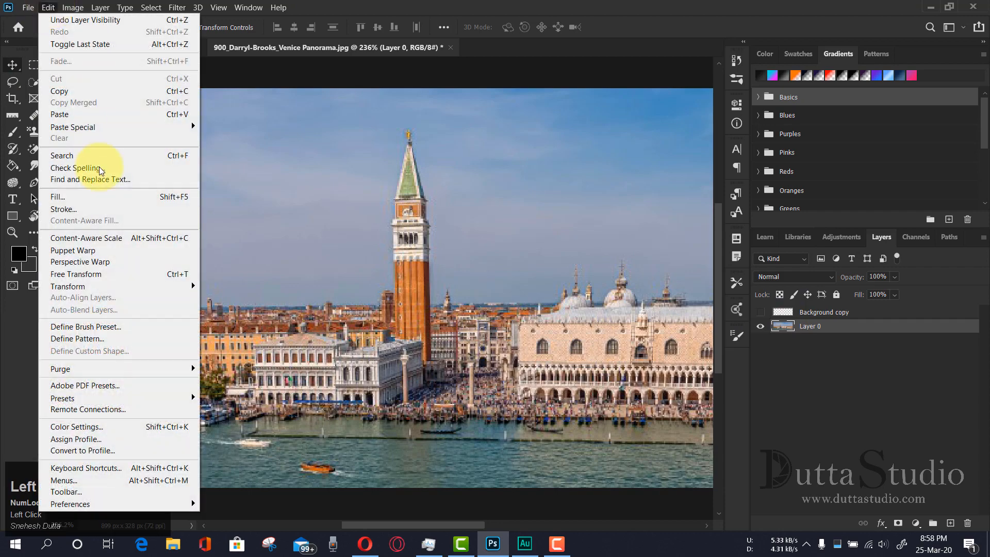
pyautogui.click(111, 252)
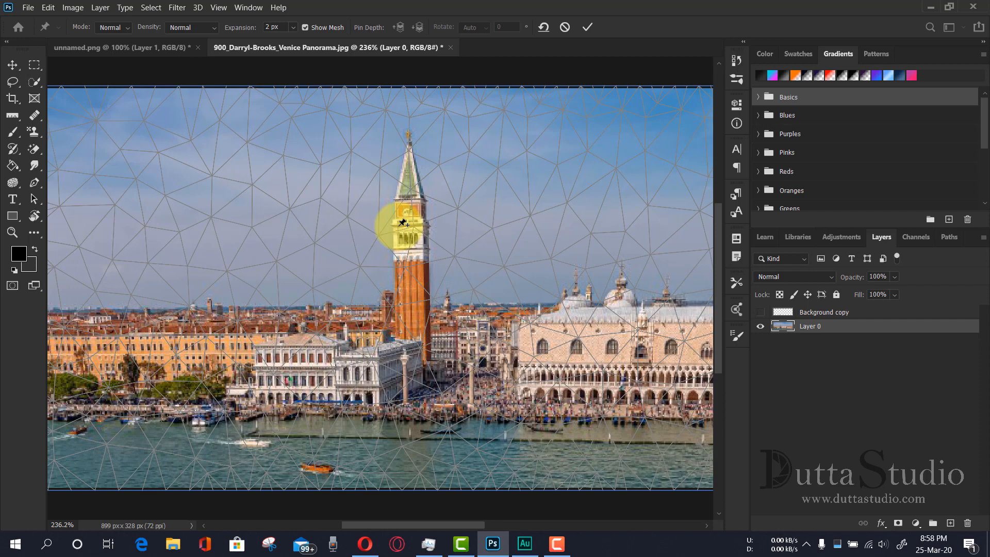
pyautogui.click(576, 335)
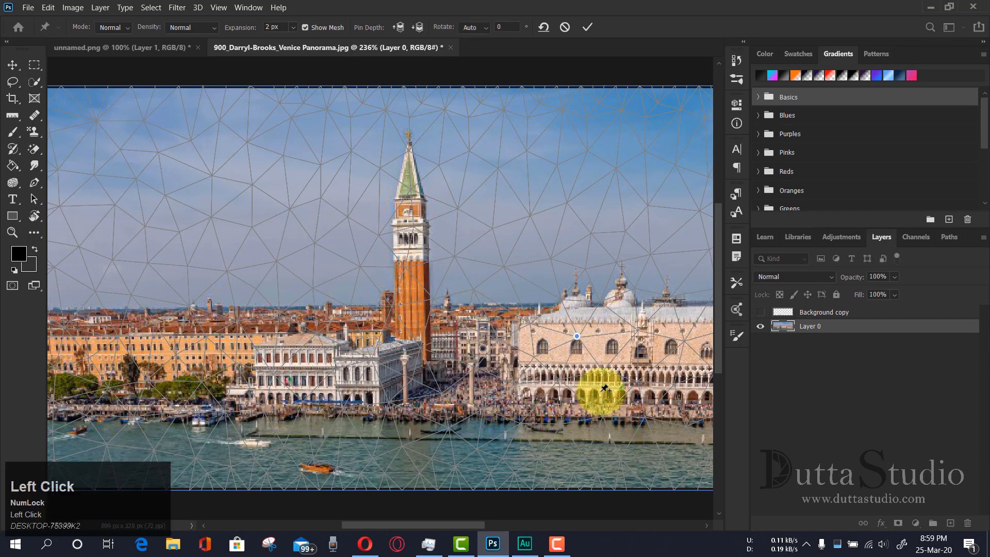
pyautogui.click(253, 225)
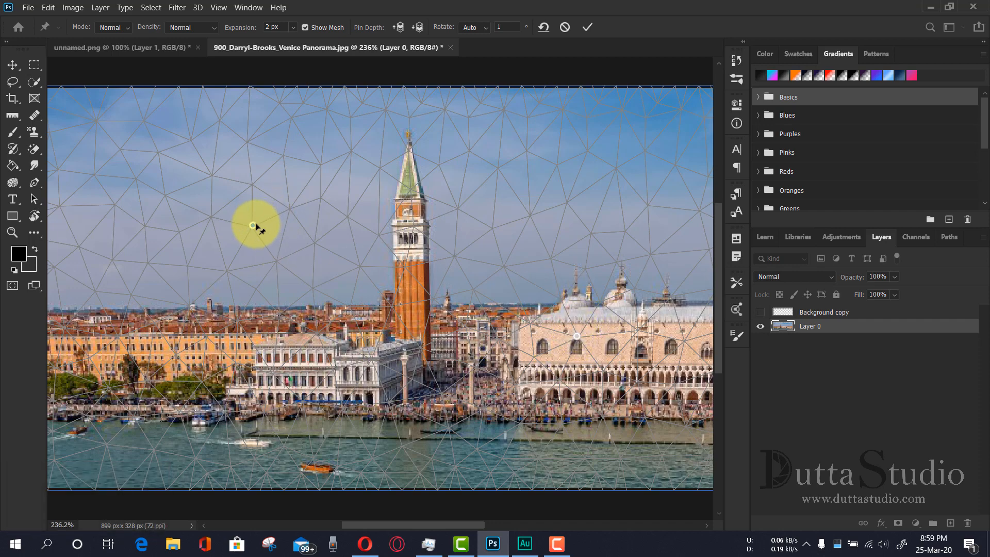
pyautogui.moveTo(254, 226)
pyautogui.mouseDown()
pyautogui.moveTo(249, 278)
pyautogui.moveTo(289, 380)
pyautogui.moveTo(248, 251)
pyautogui.moveTo(284, 209)
pyautogui.moveTo(199, 177)
pyautogui.moveTo(293, 227)
pyautogui.moveTo(268, 225)
pyautogui.mouseUp()
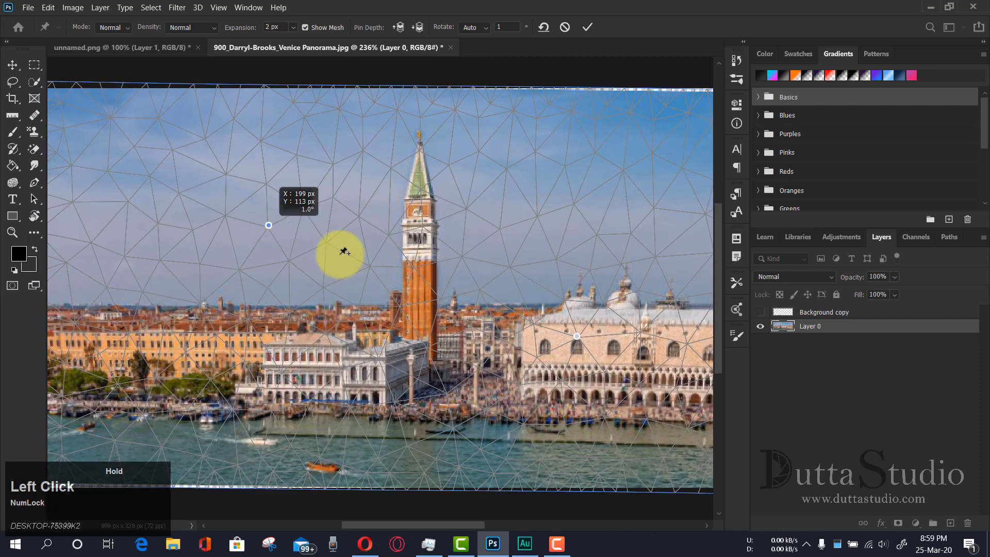
# Pin the waterfront below the bell tower, pull that pin up and left to distort the panorama, and cancel the Puppet Warp.
pyautogui.click(398, 398)
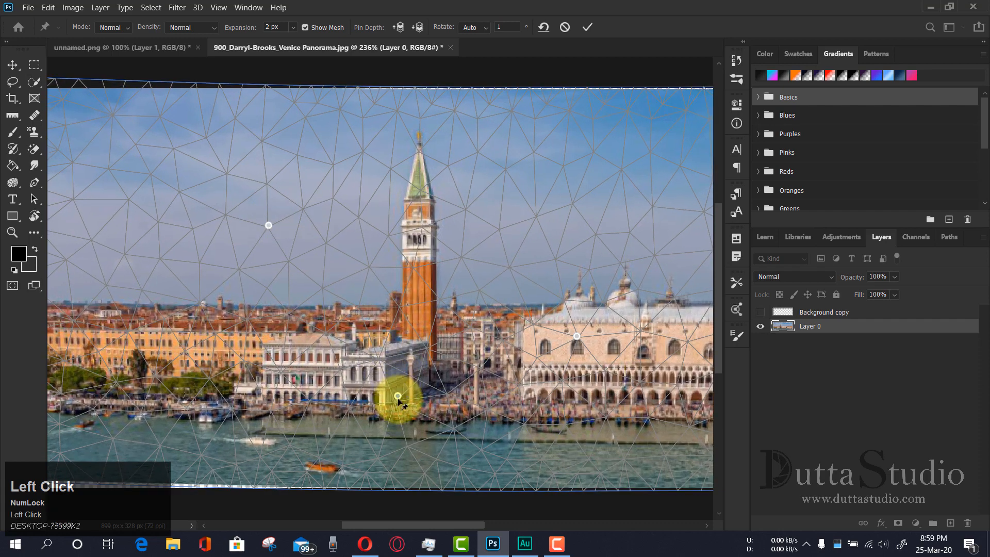
pyautogui.moveTo(396, 398); pyautogui.dragTo(378, 366)
pyautogui.hotkey('ctrl', 'z')
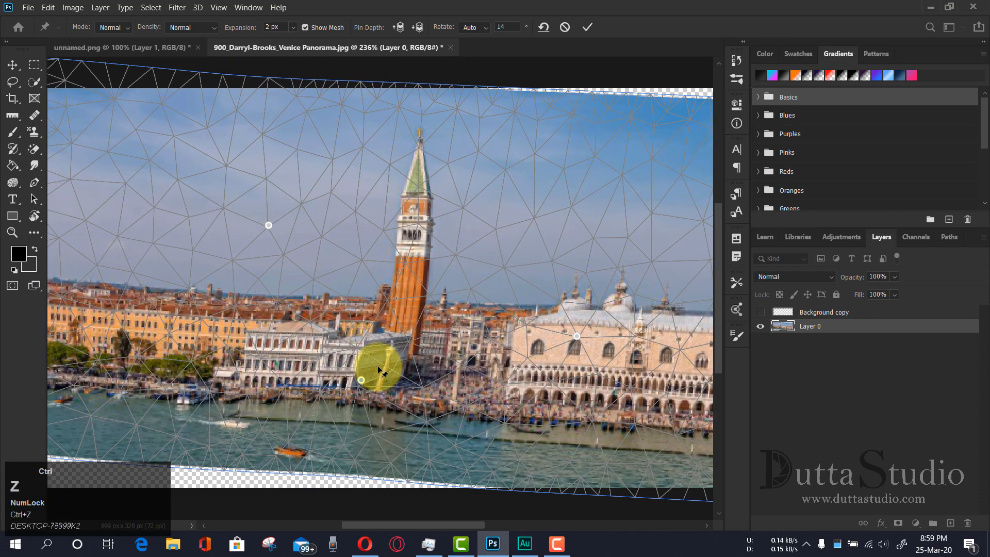
pyautogui.click(565, 28)
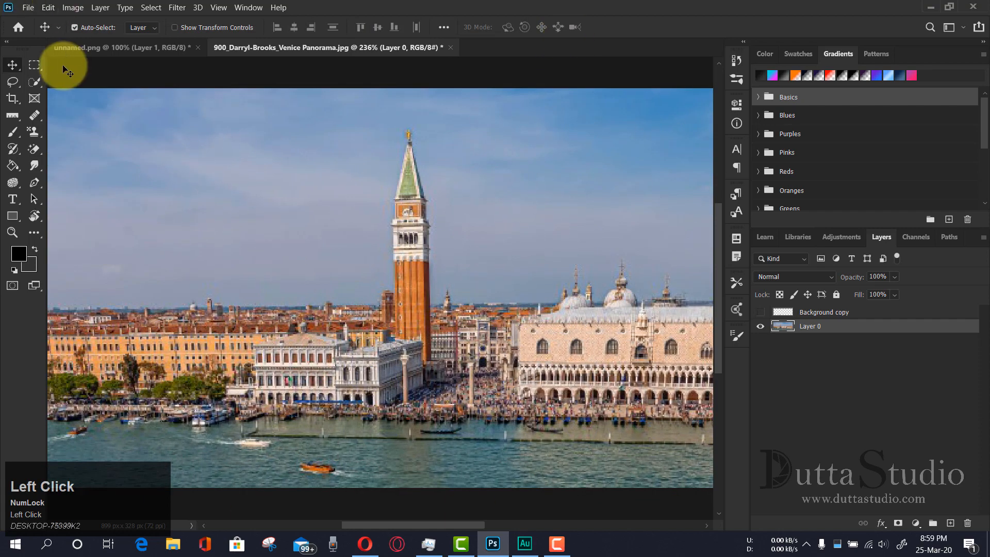
# Start Perspective Warp on Layer 0, draw a quad over the white waterfront building, raise its upper-right corner onto the bell tower, and commit.
pyautogui.click(47, 8)
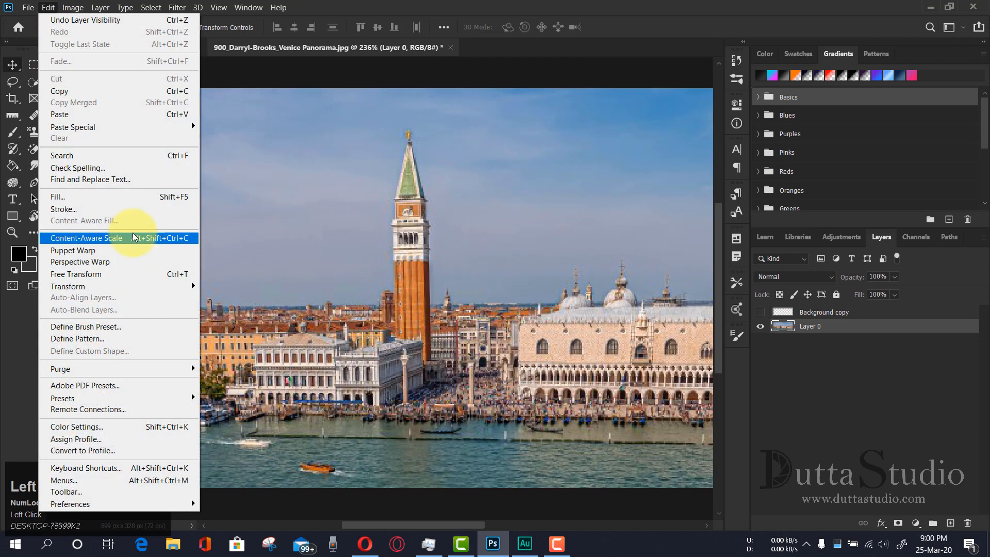
pyautogui.click(113, 262)
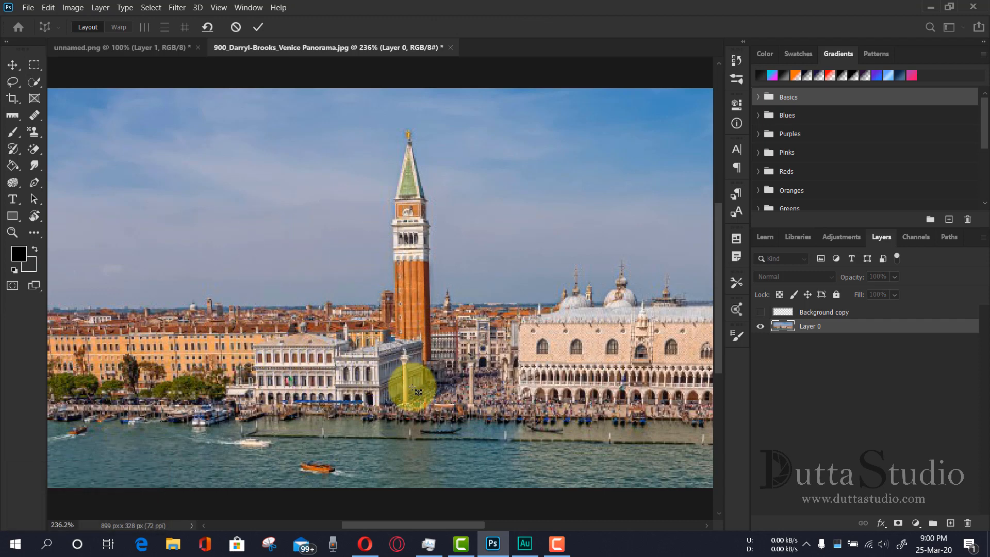
pyautogui.moveTo(417, 414); pyautogui.dragTo(253, 332)
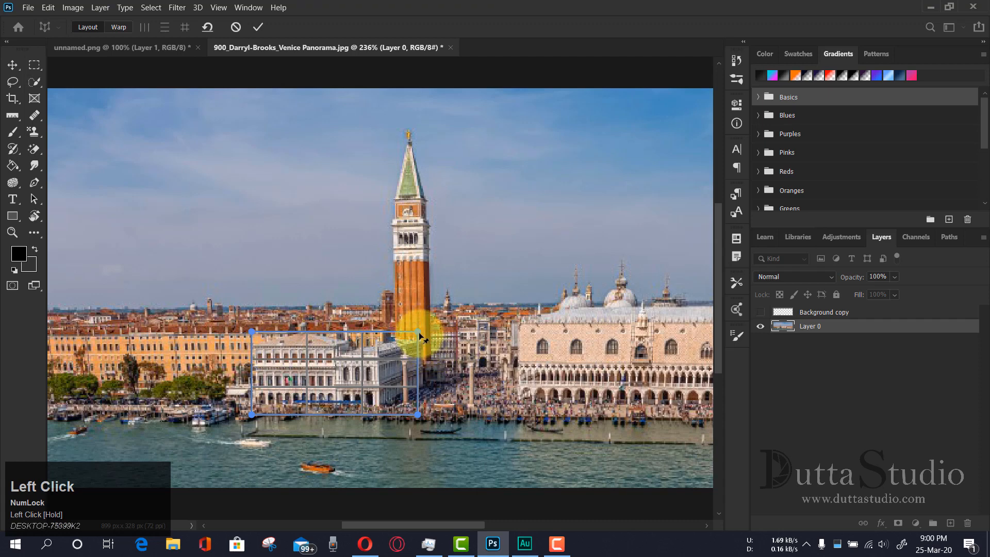
pyautogui.moveTo(418, 331); pyautogui.dragTo(419, 251)
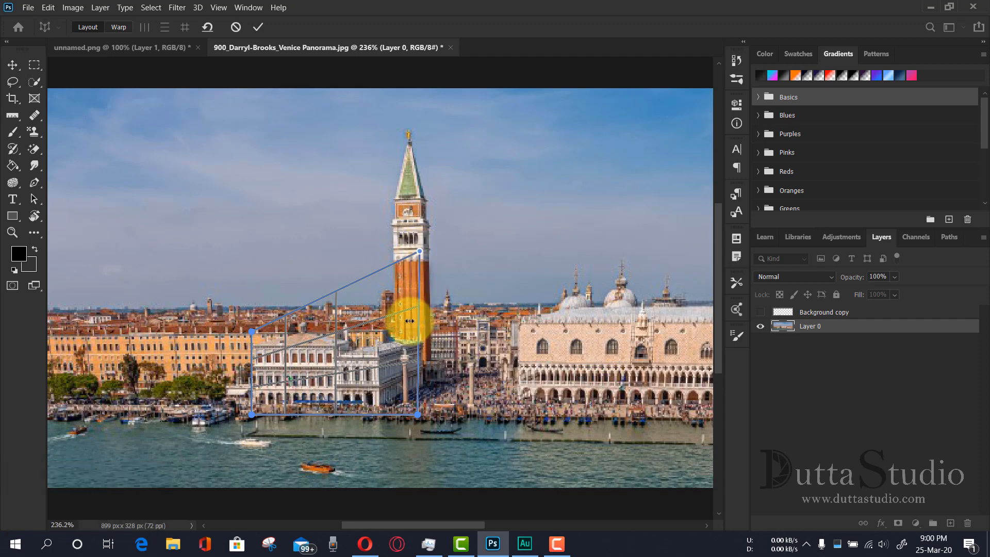
pyautogui.moveTo(409, 321); pyautogui.dragTo(407, 354)
pyautogui.click(257, 27)
# Start Perspective Warp again, lay out a quad around the white waterfront building, raise its upper-right corner onto the tower, and adjust the quad's placement.
pyautogui.click(48, 7)
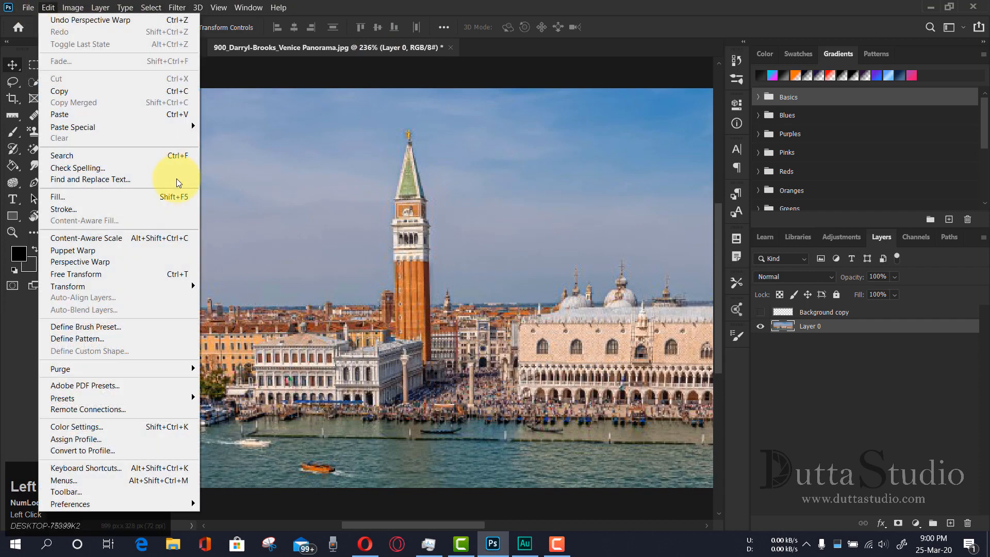
pyautogui.click(153, 261)
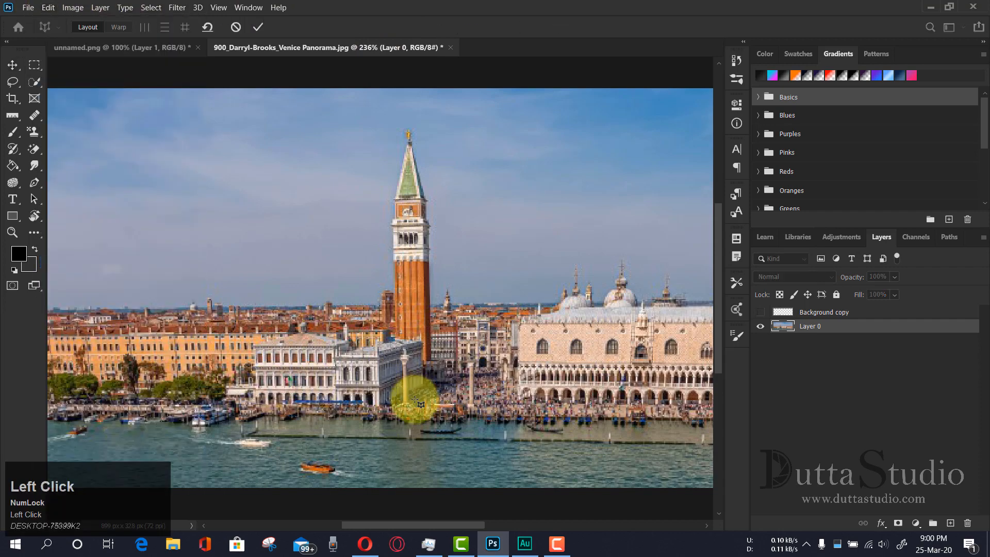
pyautogui.moveTo(423, 409); pyautogui.dragTo(250, 309)
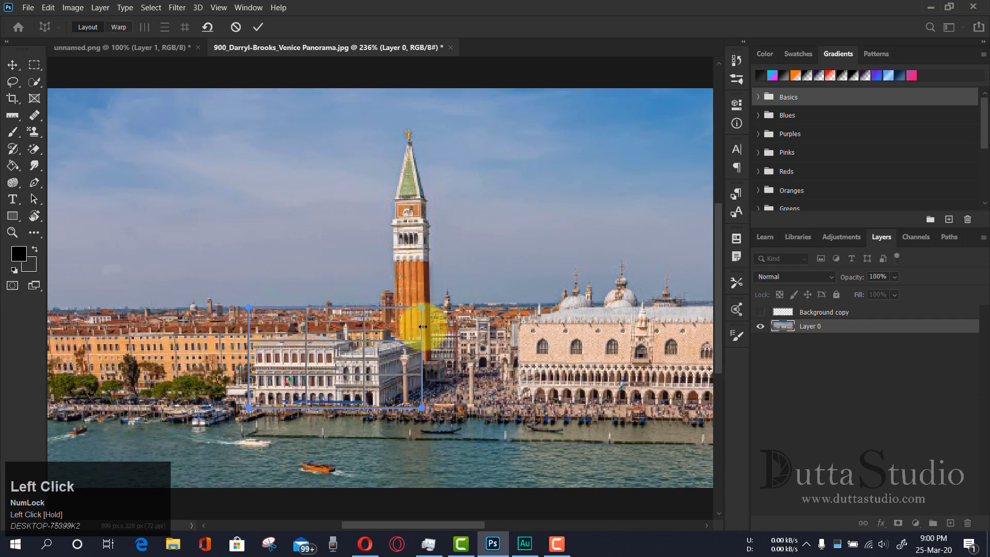
pyautogui.moveTo(423, 307); pyautogui.dragTo(420, 242)
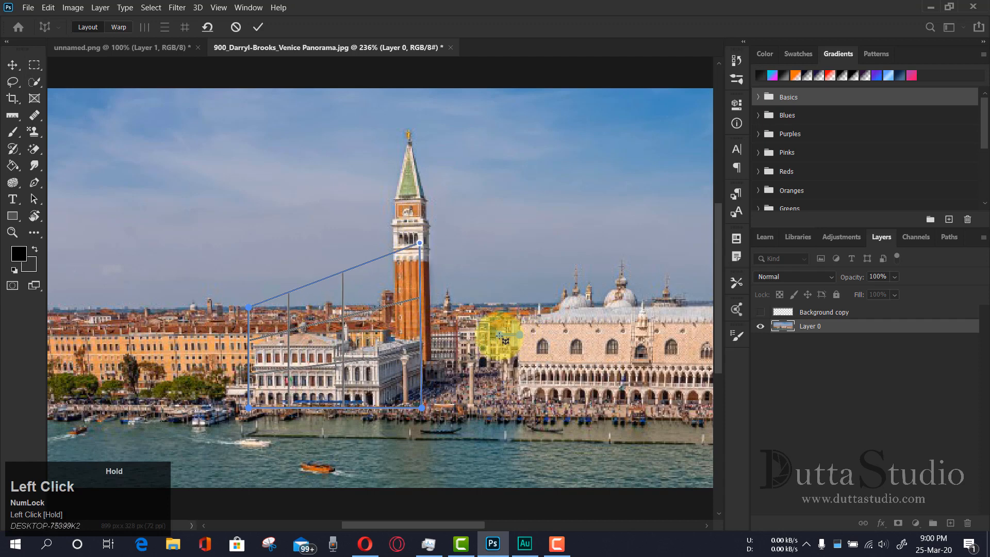
pyautogui.hotkey('ctrl', 'z')
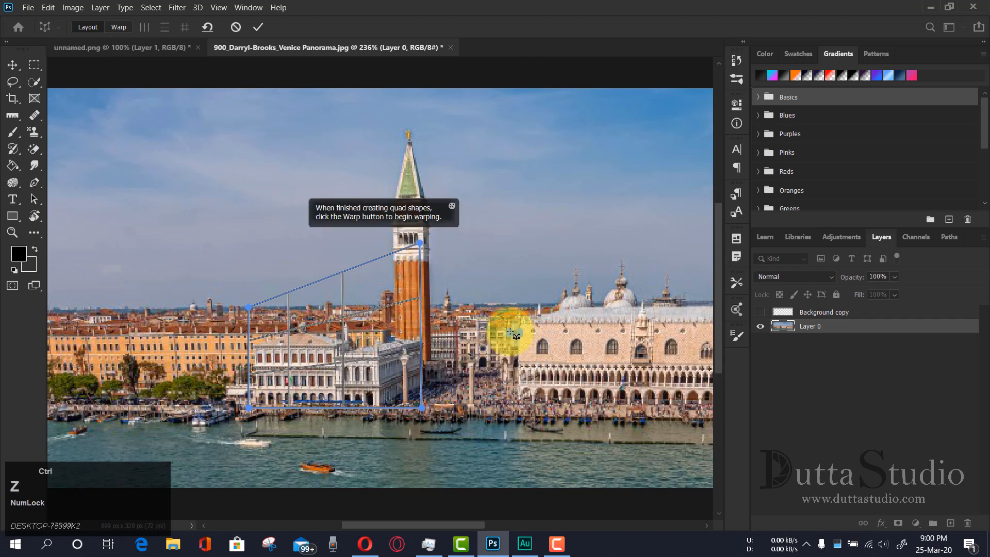
pyautogui.click(404, 339)
pyautogui.moveTo(405, 339)
pyautogui.mouseDown()
pyautogui.moveTo(394, 341)
pyautogui.moveTo(423, 339)
pyautogui.mouseUp()
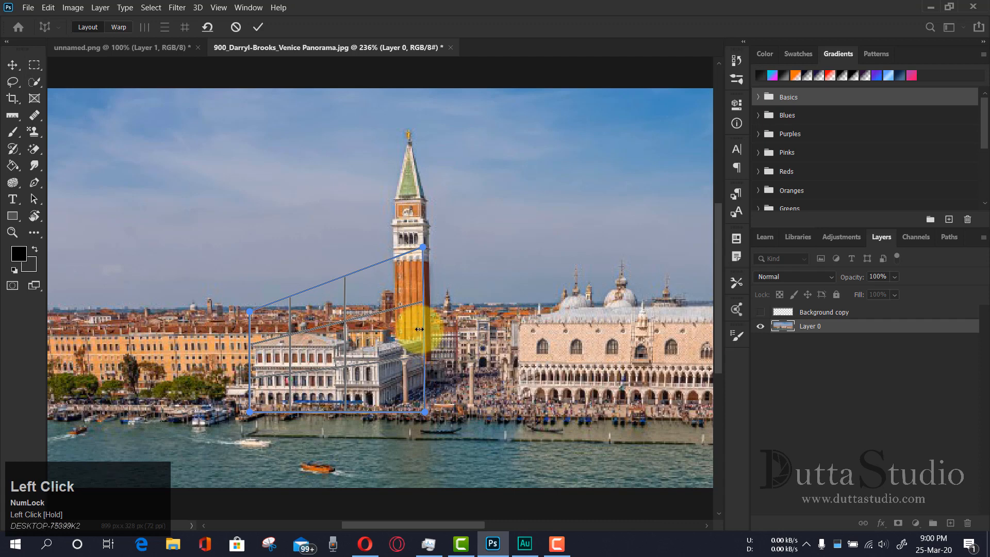
# Switch to Warp mode, pull the quad's tower pin far up and right, compare the layout and warp states, and cancel the Perspective Warp.
pyautogui.click(118, 28)
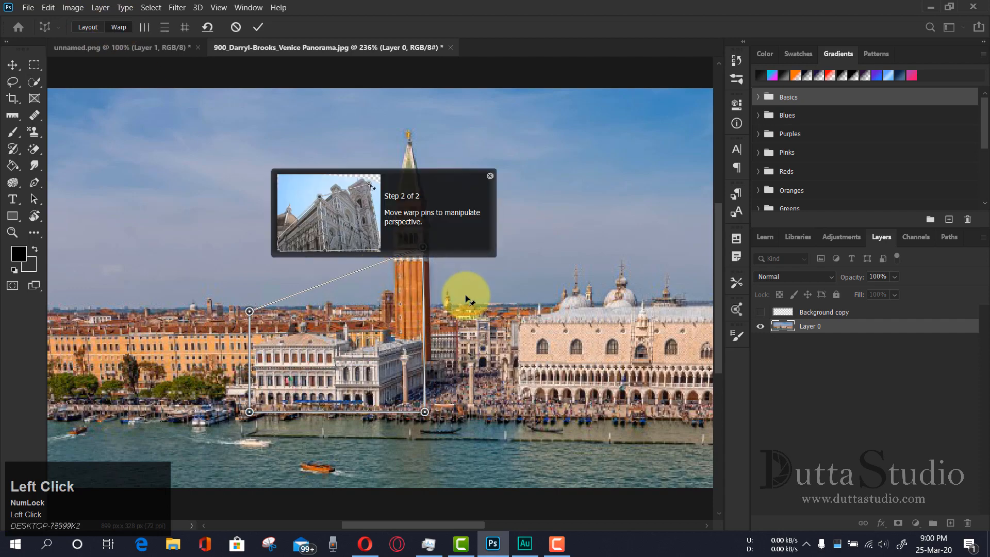
pyautogui.moveTo(422, 247); pyautogui.dragTo(373, 256)
pyautogui.moveTo(395, 256); pyautogui.dragTo(721, 117)
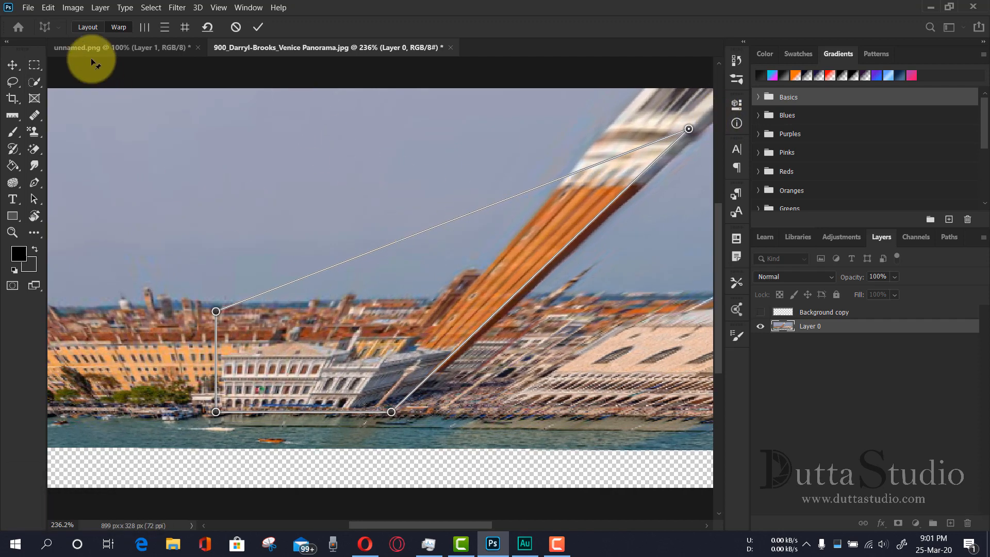
pyautogui.click(89, 27)
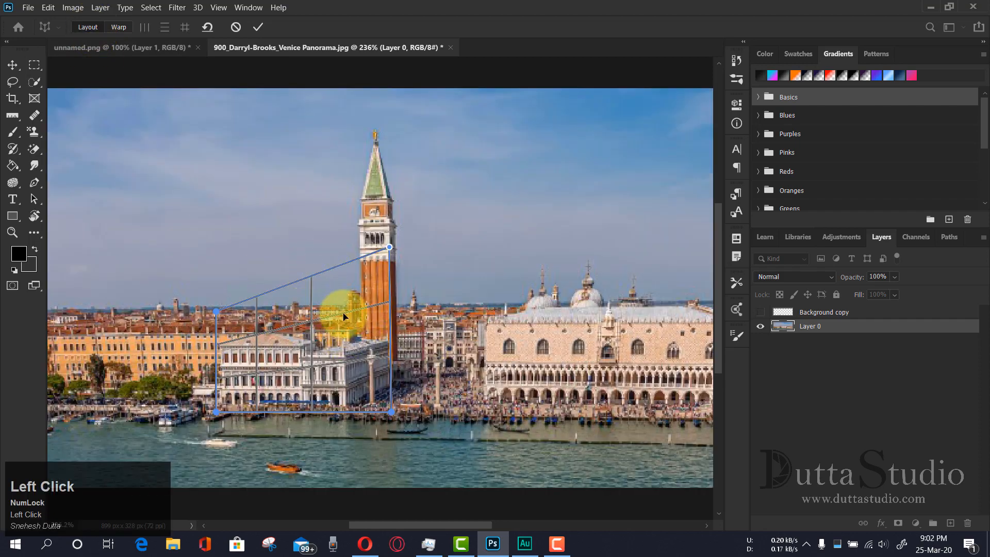
pyautogui.click(114, 27)
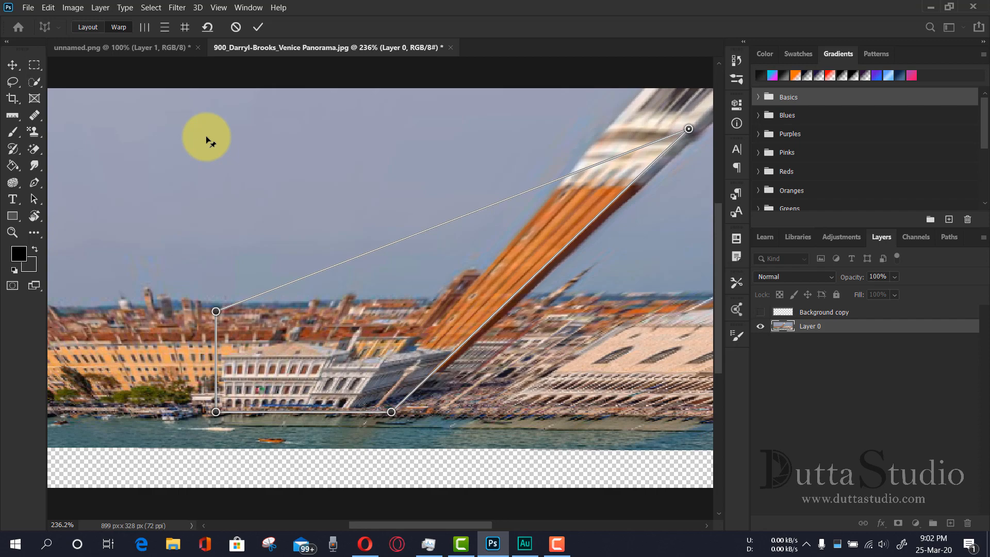
pyautogui.click(82, 27)
pyautogui.click(236, 29)
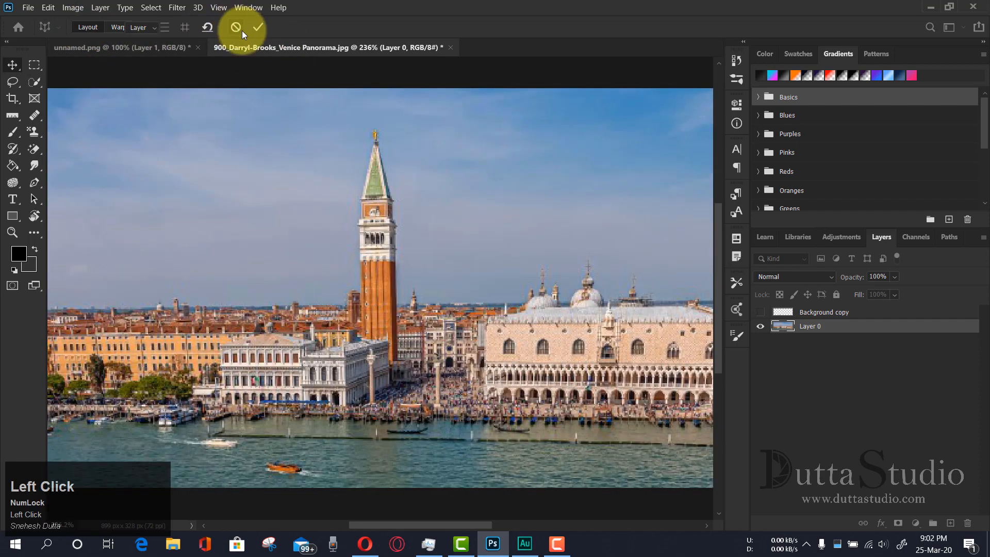
# Move Layer 0 slightly down and to the right on the canvas.
pyautogui.click(47, 7)
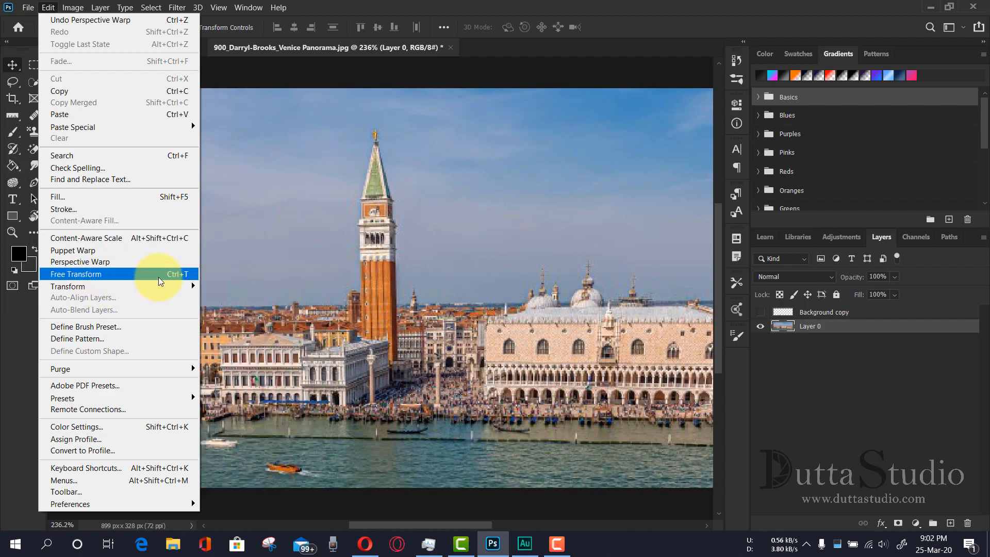
pyautogui.click(5, 70)
pyautogui.click(258, 185)
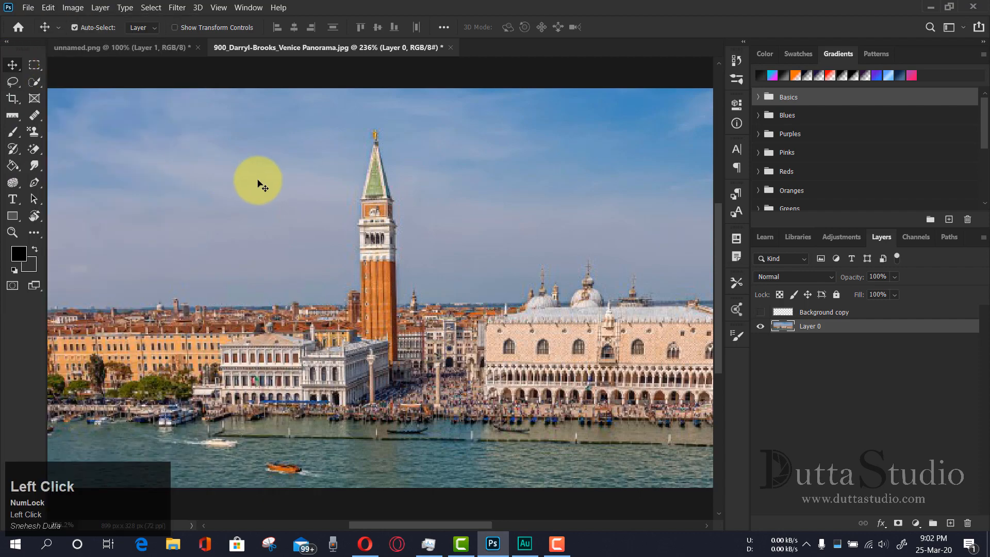
pyautogui.moveTo(258, 181); pyautogui.dragTo(313, 204)
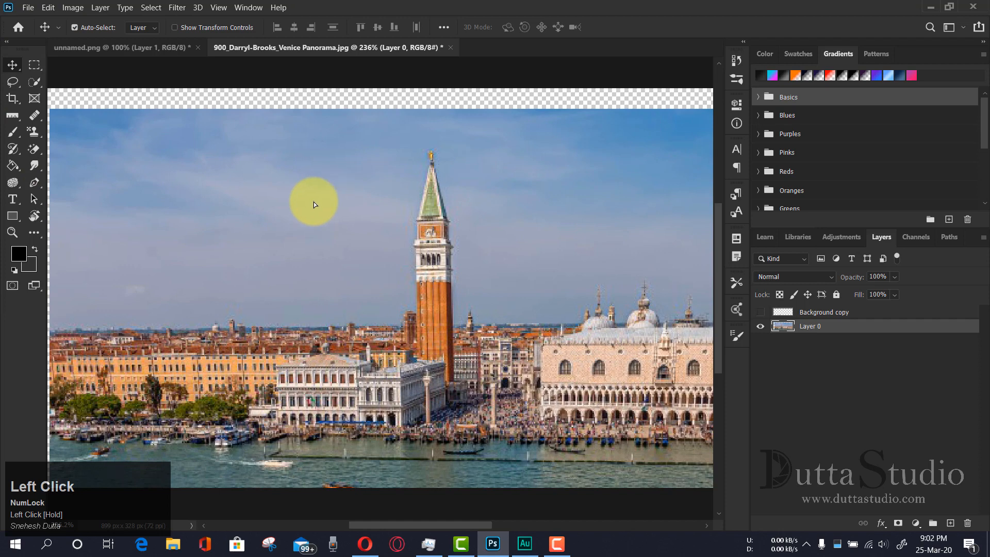
# Free Transform Layer 0, scaling it proportionally down to 55.10% and repositioning it so the whole panorama fits within the canvas.
pyautogui.hotkey('ctrl', 't')
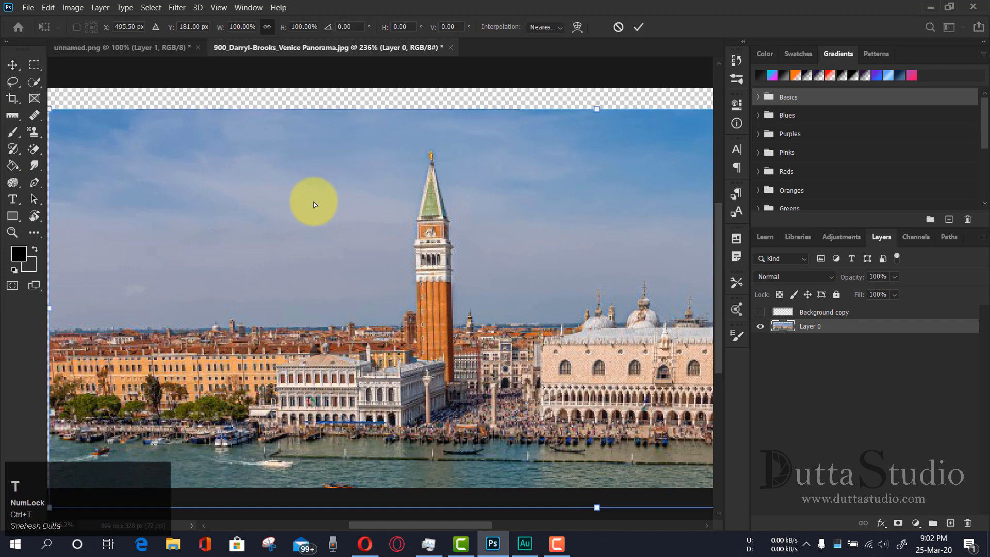
pyautogui.moveTo(589, 177); pyautogui.dragTo(542, 167)
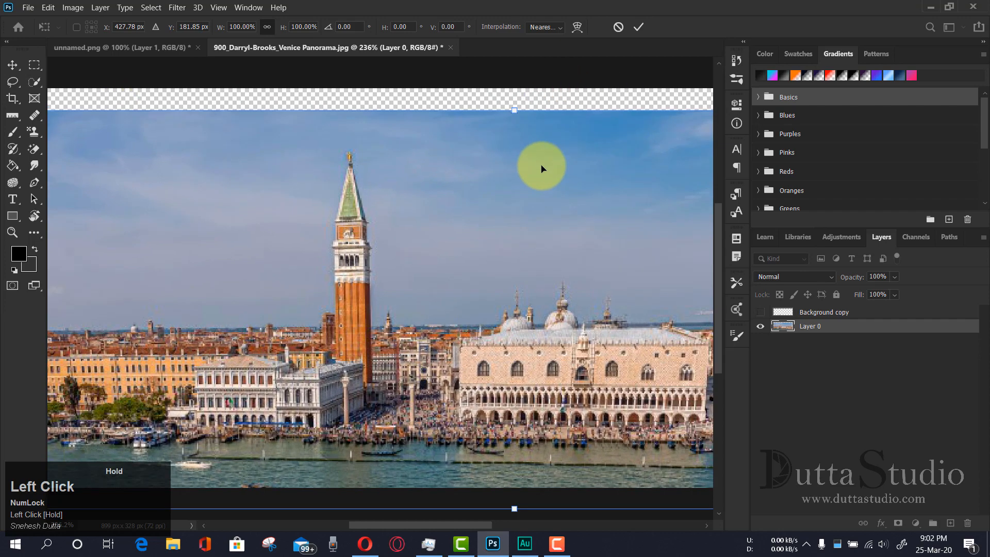
pyautogui.moveTo(513, 110); pyautogui.dragTo(511, 196)
pyautogui.moveTo(508, 276); pyautogui.dragTo(453, 201)
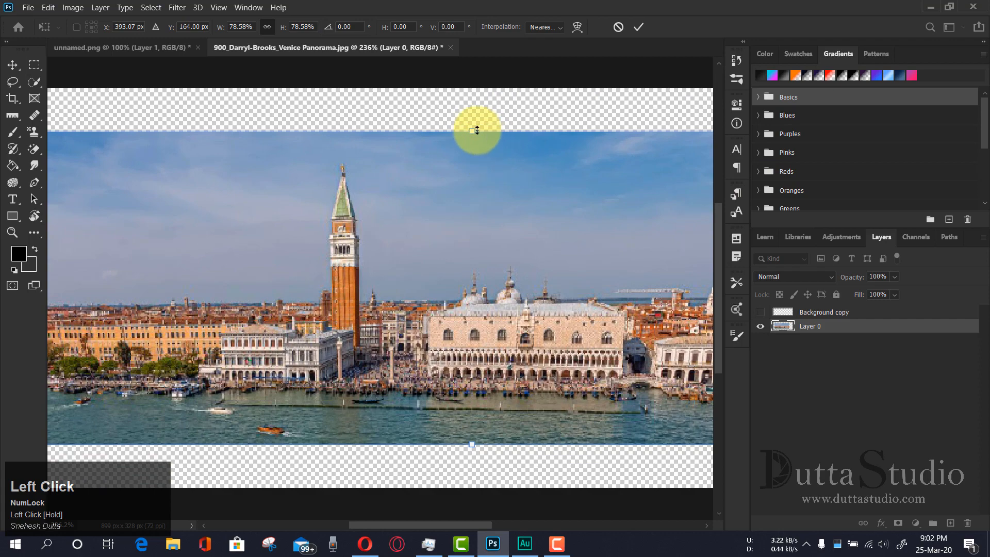
pyautogui.moveTo(476, 131); pyautogui.dragTo(460, 226)
pyautogui.moveTo(537, 280); pyautogui.dragTo(468, 234)
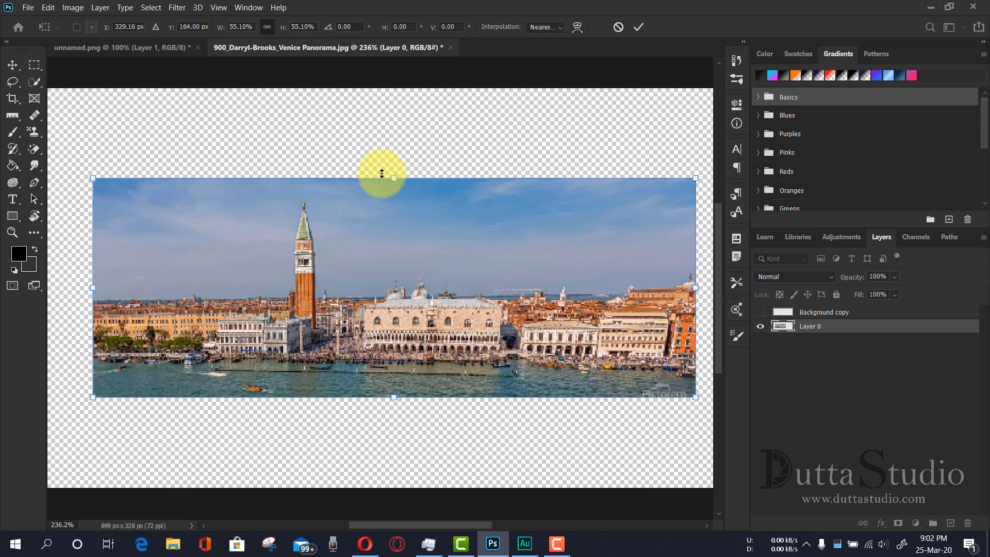
# Scale the panorama further down to 51.86% and rotate it to -0.21°.
pyautogui.moveTo(390, 176)
pyautogui.mouseDown()
pyautogui.moveTo(386, 215)
pyautogui.moveTo(391, 191)
pyautogui.mouseUp()
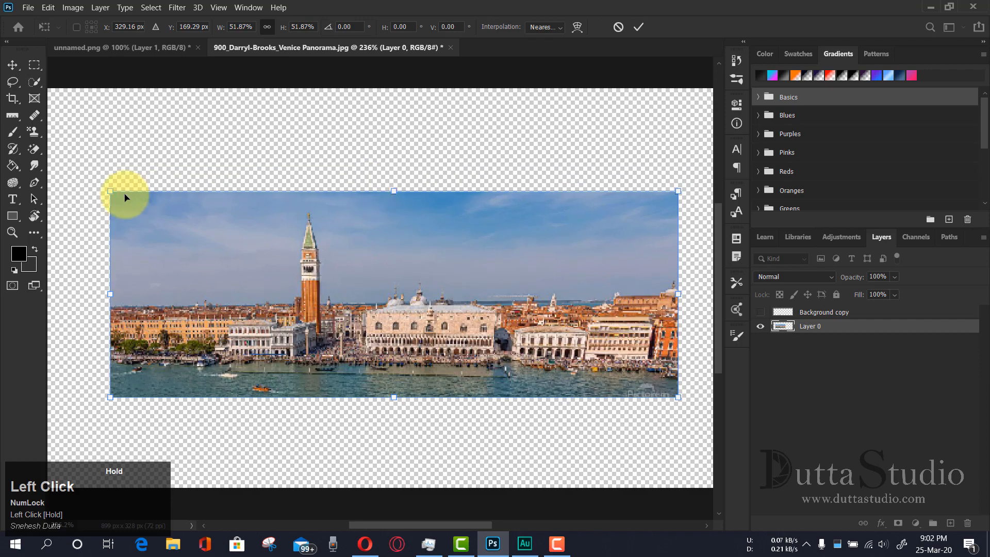
pyautogui.moveTo(113, 188)
pyautogui.mouseDown()
pyautogui.moveTo(125, 202)
pyautogui.moveTo(111, 198)
pyautogui.mouseUp()
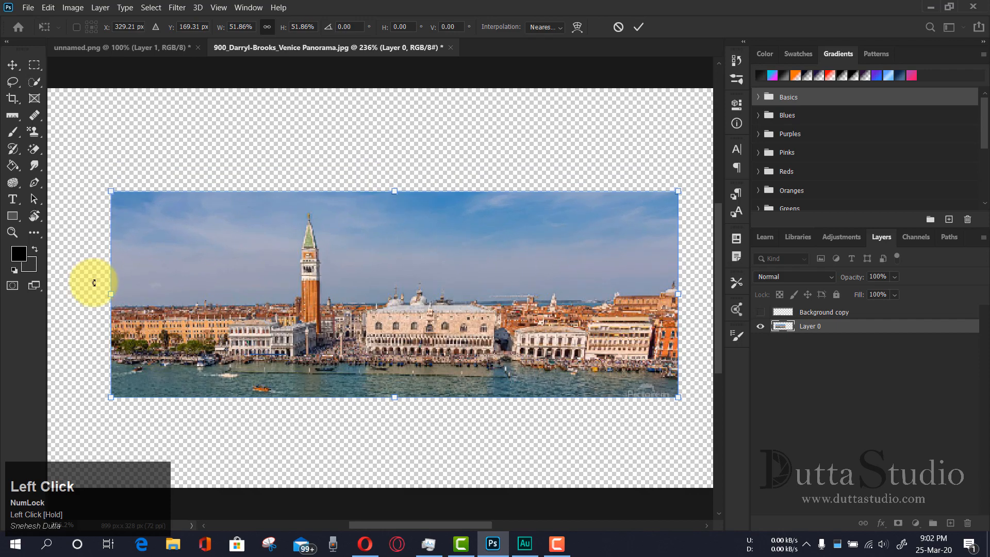
pyautogui.moveTo(116, 294); pyautogui.dragTo(116, 294)
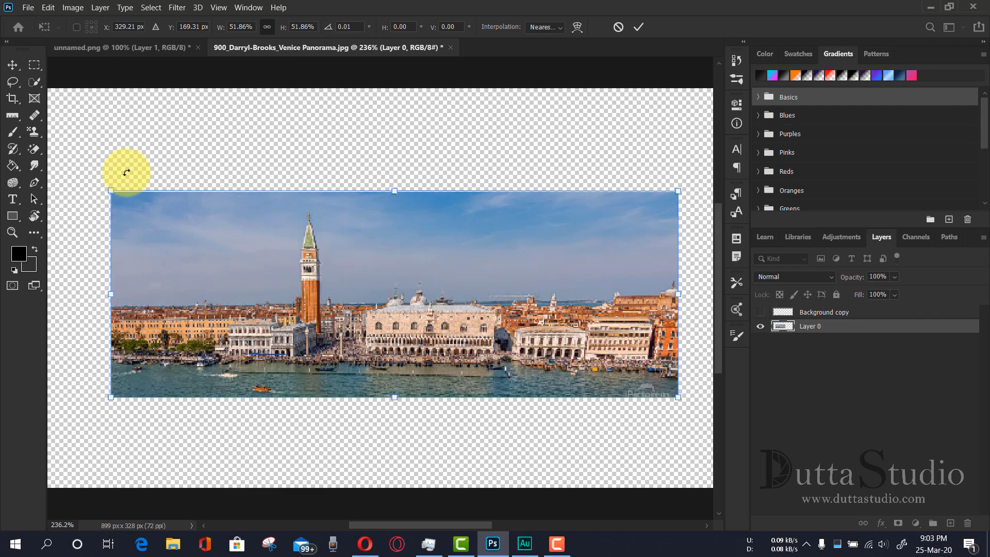
pyautogui.moveTo(127, 172)
pyautogui.mouseDown()
pyautogui.moveTo(135, 154)
pyautogui.moveTo(194, 138)
pyautogui.moveTo(258, 139)
pyautogui.moveTo(133, 150)
pyautogui.moveTo(115, 184)
pyautogui.moveTo(150, 145)
pyautogui.moveTo(95, 213)
pyautogui.moveTo(120, 169)
pyautogui.mouseUp()
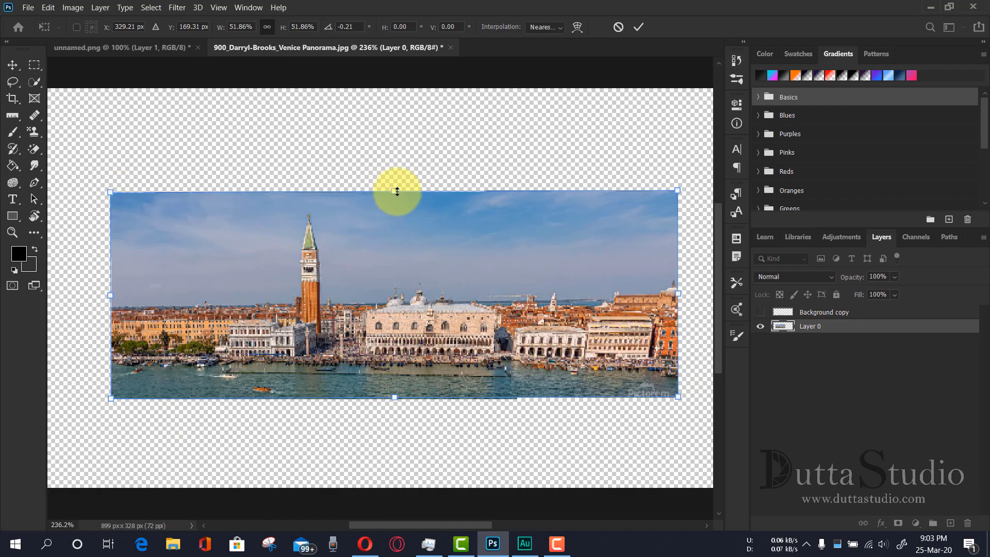
# Stretch the panorama non-proportionally to 55.21% height, narrow it about its center to 48.09% width, and cancel the Free Transform.
pyautogui.moveTo(397, 192)
pyautogui.mouseDown()
pyautogui.moveTo(393, 149)
pyautogui.moveTo(394, 195)
pyautogui.moveTo(397, 155)
pyautogui.moveTo(396, 183)
pyautogui.mouseUp()
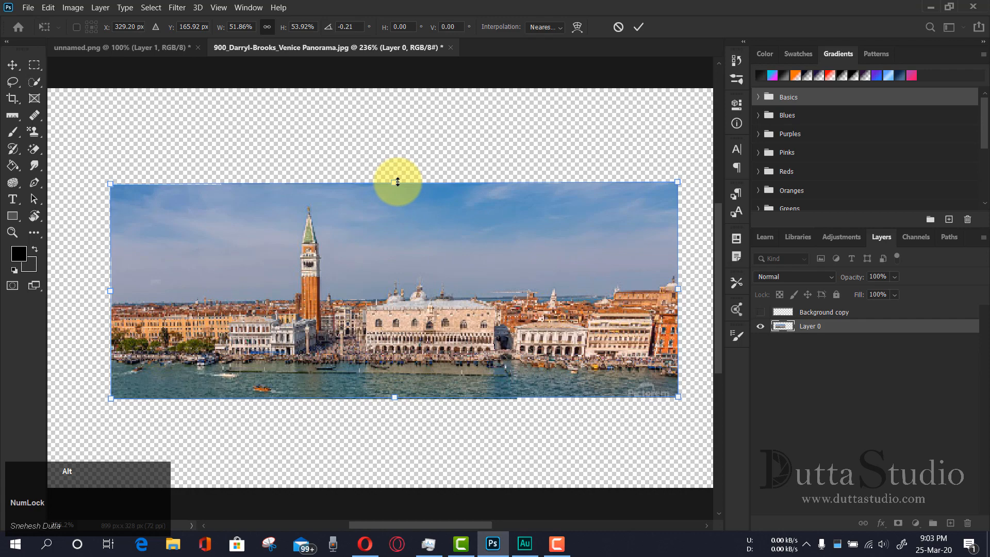
pyautogui.press('shift')
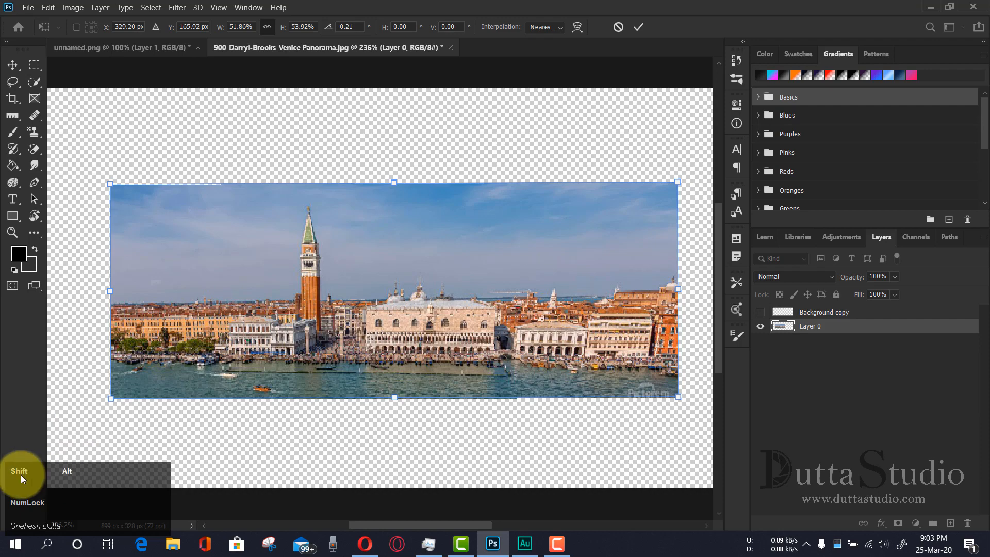
pyautogui.moveTo(399, 186)
pyautogui.mouseDown()
pyautogui.moveTo(402, 137)
pyautogui.moveTo(397, 207)
pyautogui.moveTo(399, 162)
pyautogui.moveTo(398, 202)
pyautogui.moveTo(409, 158)
pyautogui.moveTo(393, 210)
pyautogui.moveTo(397, 148)
pyautogui.moveTo(394, 199)
pyautogui.moveTo(399, 180)
pyautogui.mouseUp()
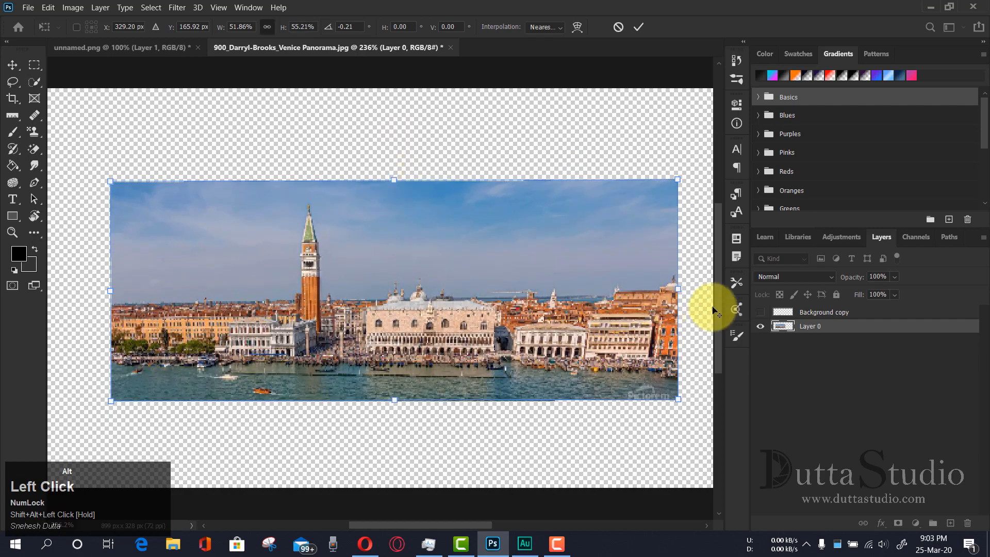
pyautogui.moveTo(677, 290); pyautogui.dragTo(656, 291)
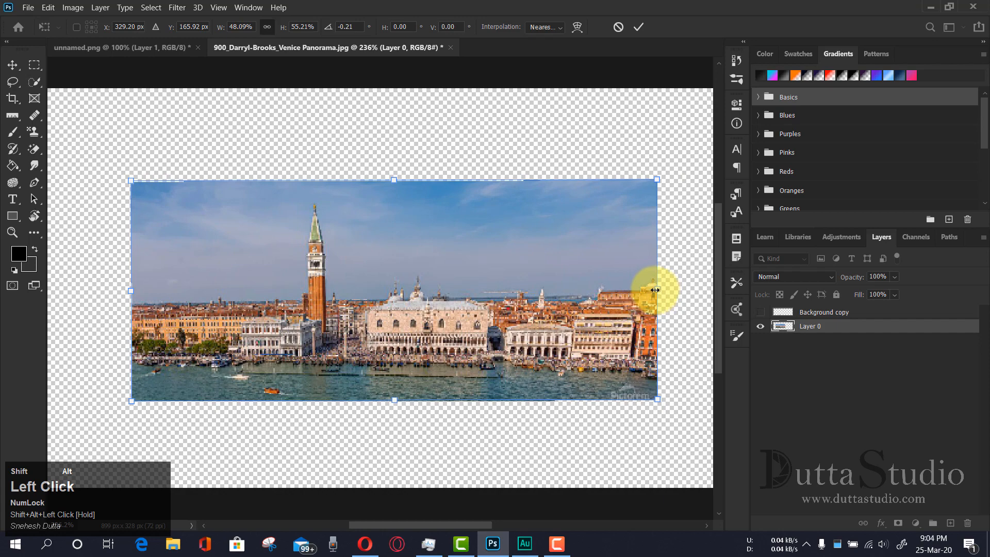
pyautogui.click(617, 28)
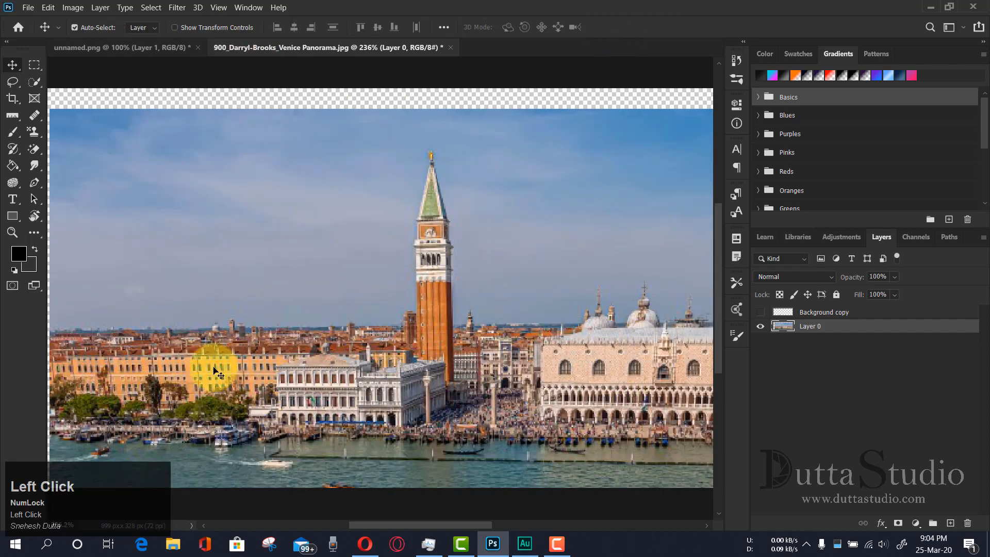
# Rotate Layer 0 by 180° and move the upside-down panorama left and slightly up until the bell tower is in view.
pyautogui.click(49, 9)
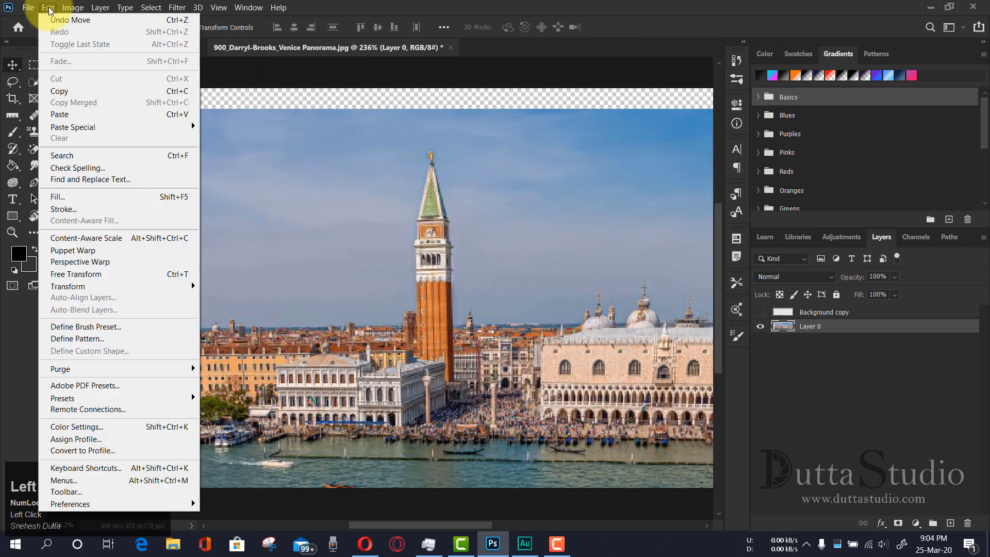
pyautogui.moveTo(135, 288)
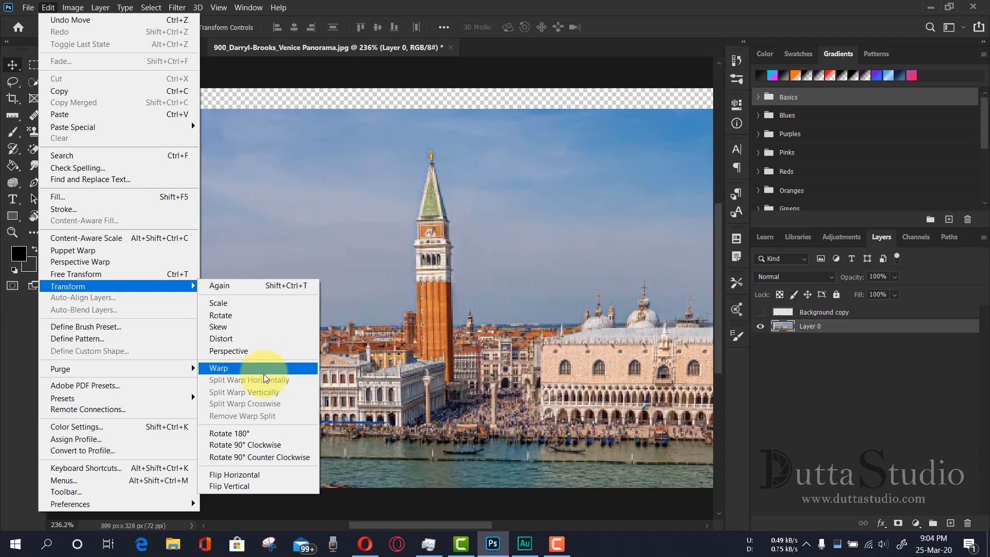
pyautogui.click(252, 434)
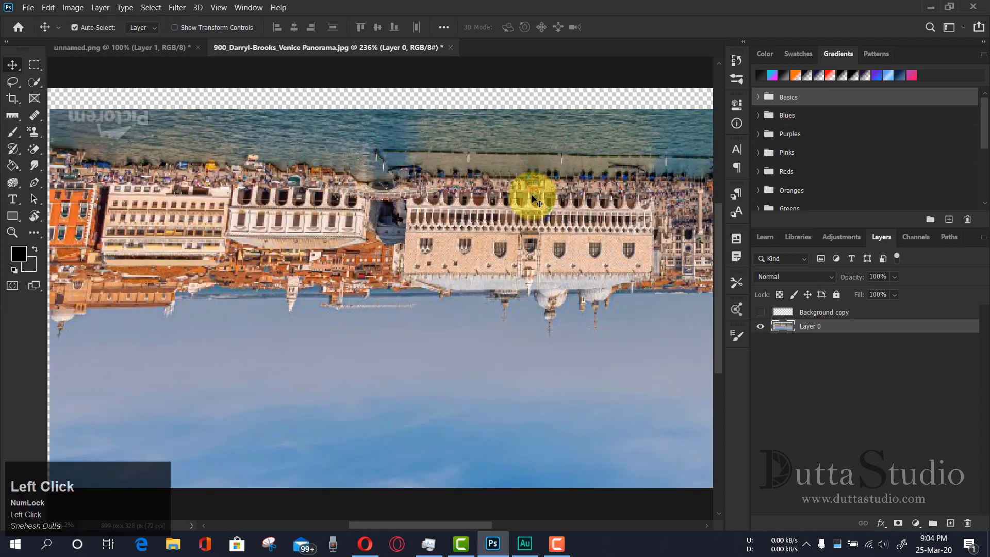
pyautogui.moveTo(466, 306); pyautogui.dragTo(268, 281)
# Rotate the upside-down panorama on Layer 0 by 90° clockwise.
pyautogui.click(48, 8)
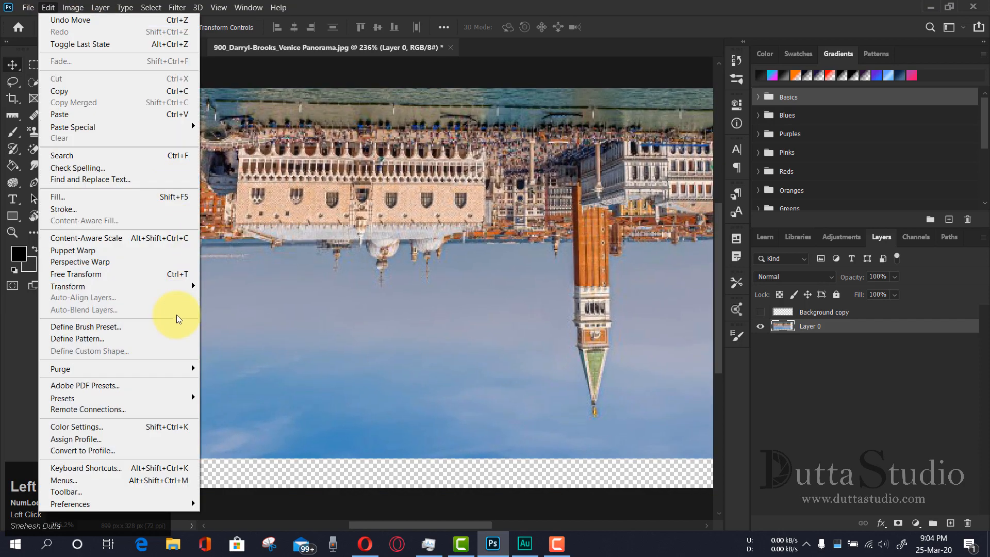
pyautogui.moveTo(181, 282)
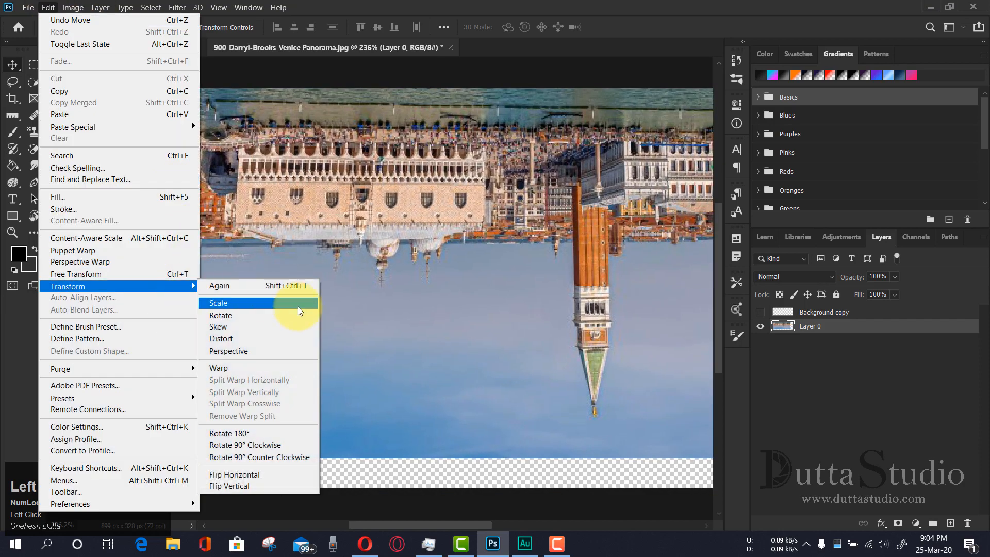
pyautogui.click(286, 445)
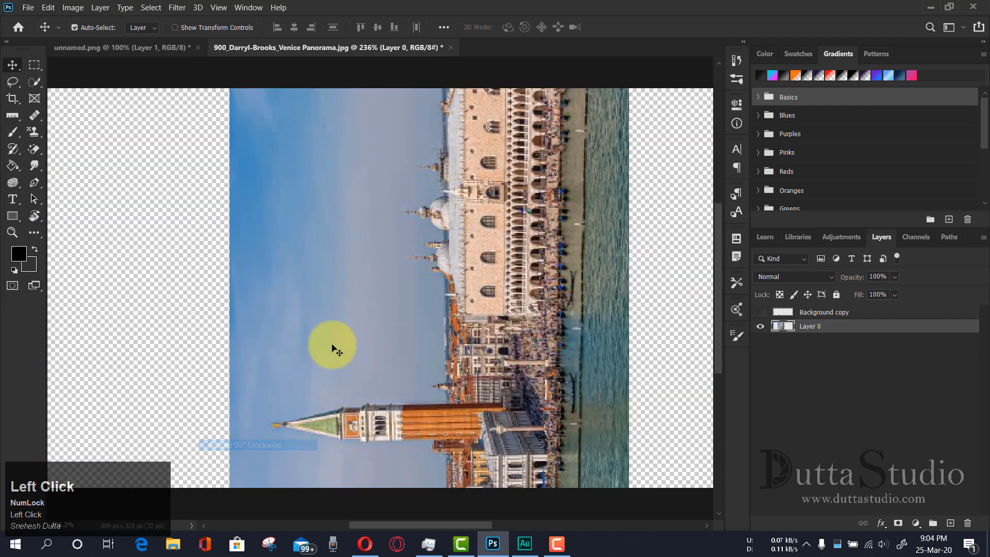
# Flip the panorama horizontally and move it up and slightly left until the bell tower sits near the middle of the canvas.
pyautogui.click(52, 8)
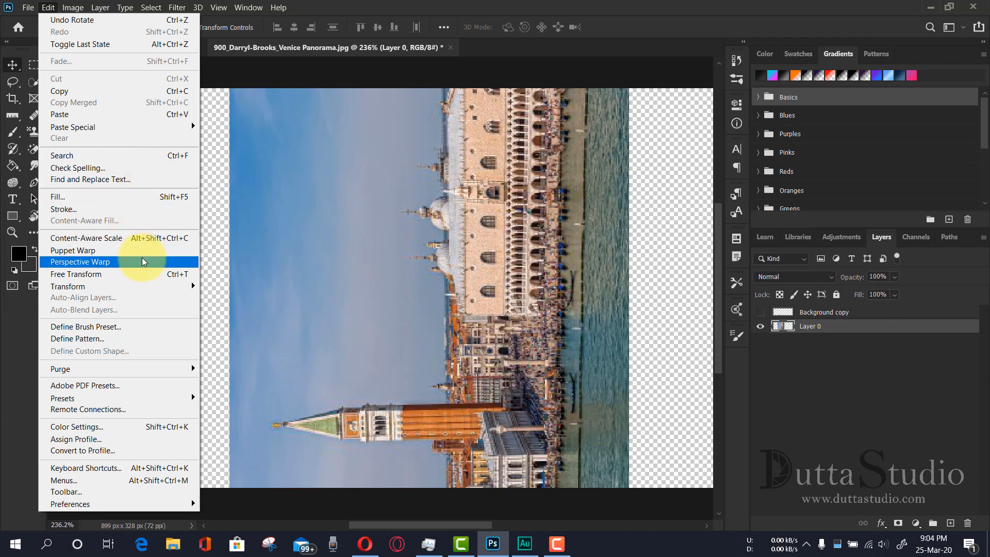
pyautogui.moveTo(166, 284)
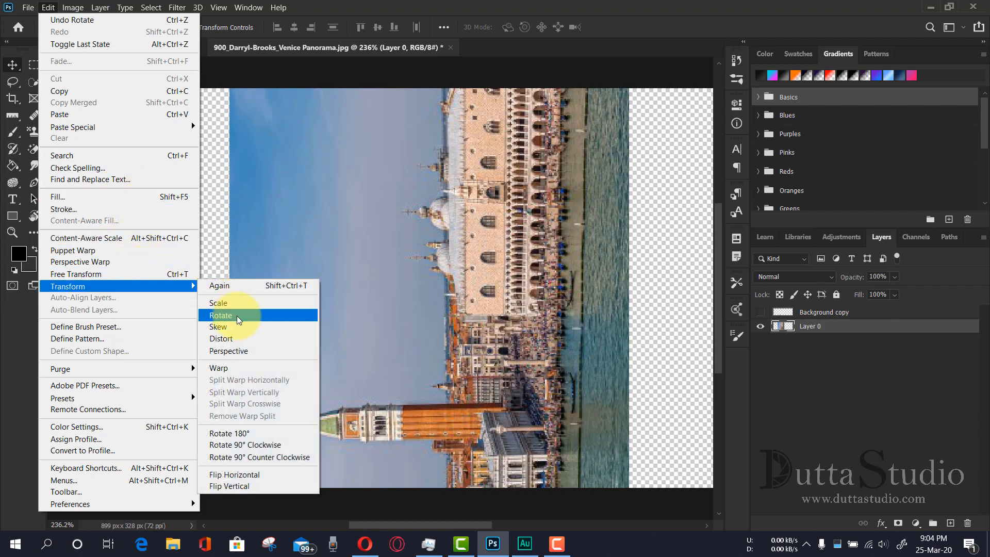
pyautogui.click(278, 474)
pyautogui.moveTo(436, 365); pyautogui.dragTo(397, 261)
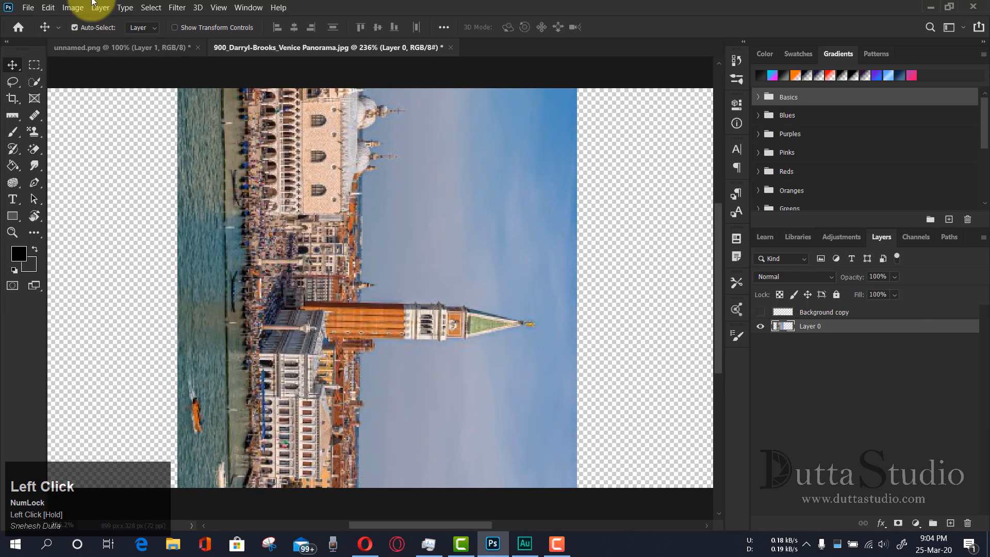
# Flip the panorama on Layer 0 vertically.
pyautogui.click(48, 7)
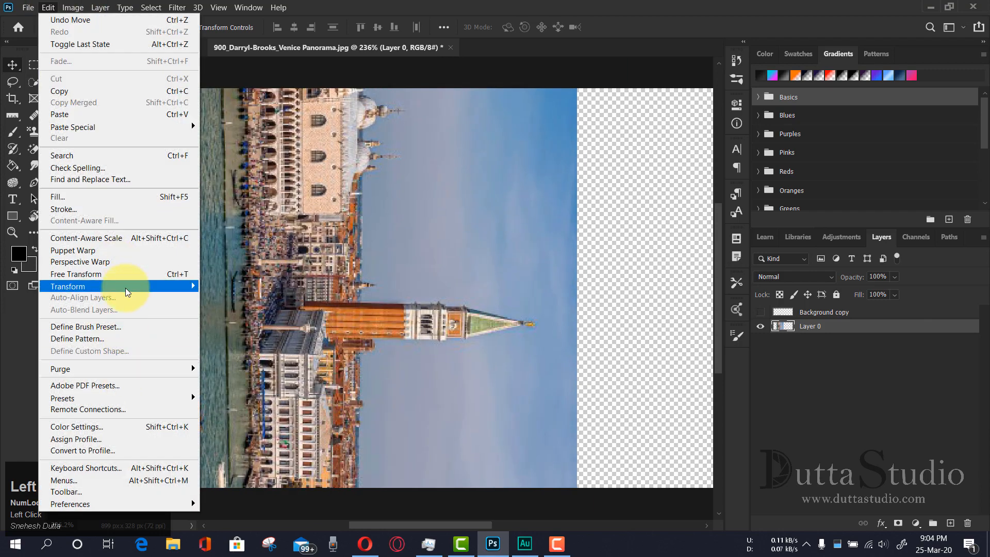
pyautogui.moveTo(125, 288)
pyautogui.click(254, 485)
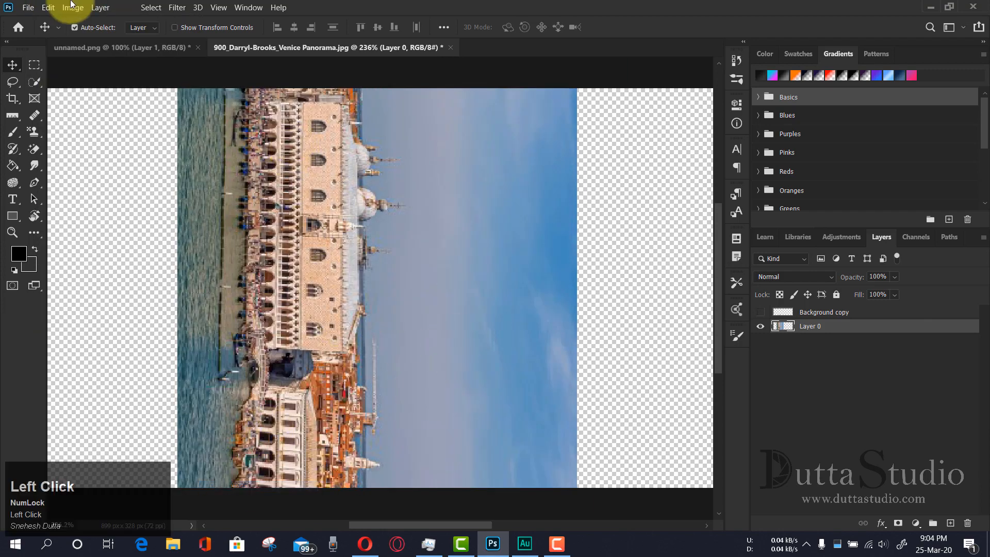
# Define a brush preset named unnamed.png from the portrait on Layer 1 of the unnamed.png document.
pyautogui.click(48, 8)
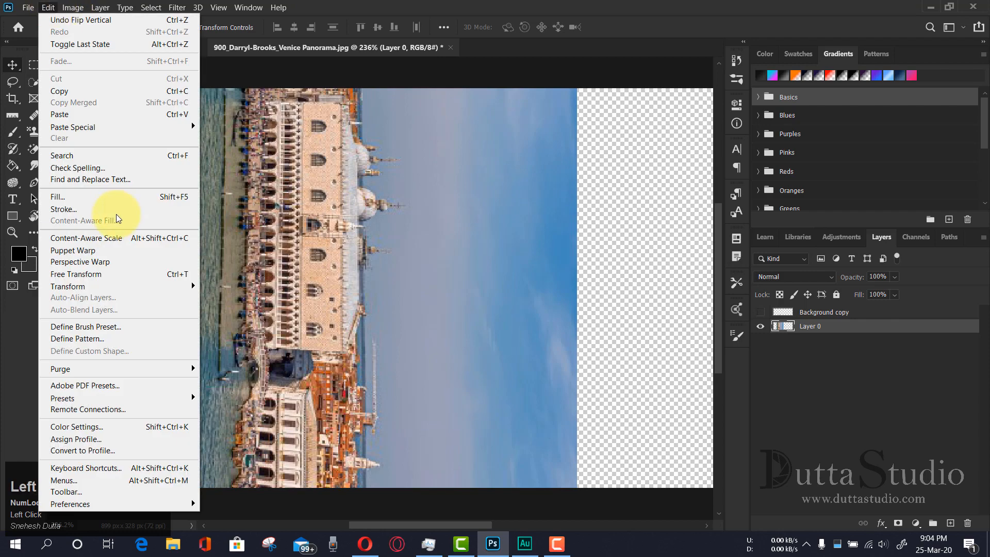
pyautogui.click(134, 51)
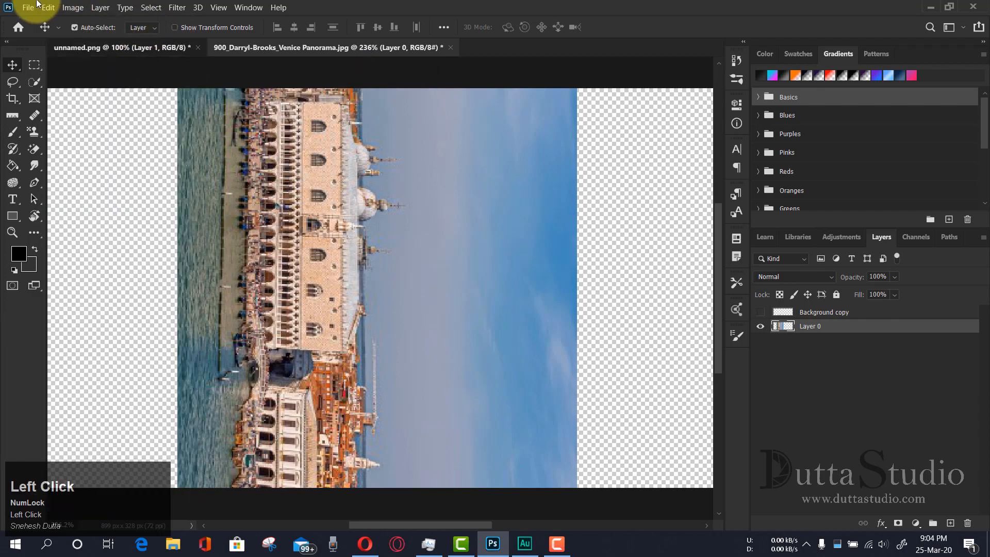
pyautogui.click(48, 7)
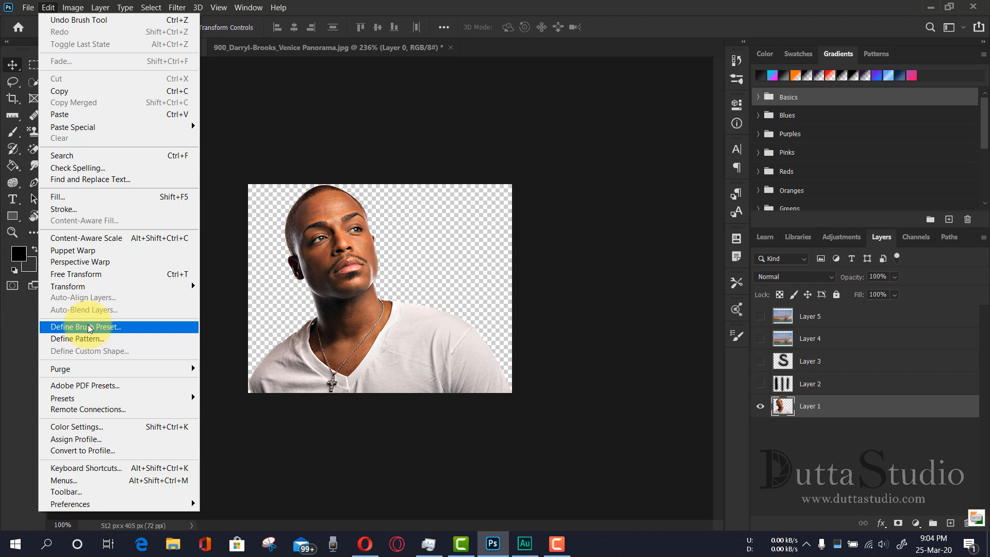
pyautogui.click(442, 227)
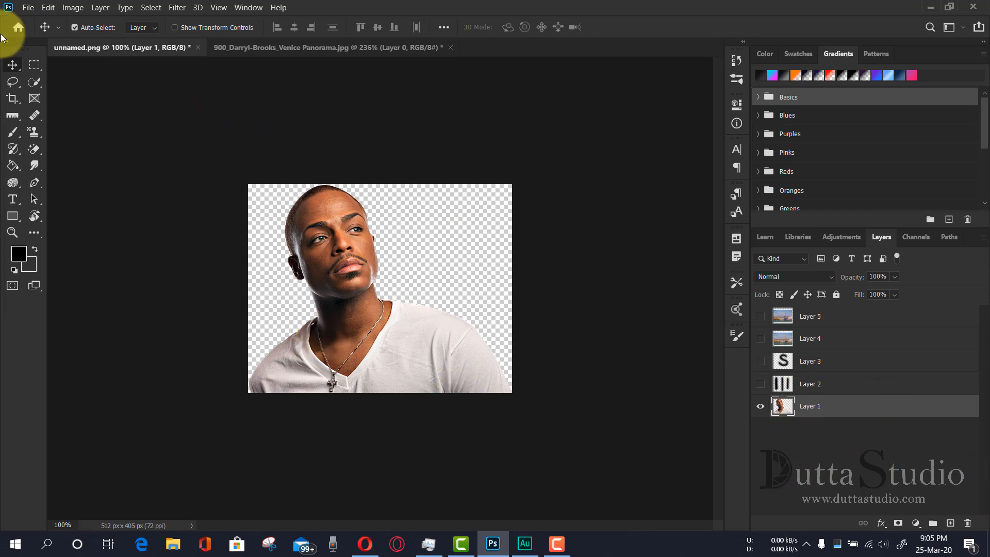
pyautogui.click(51, 9)
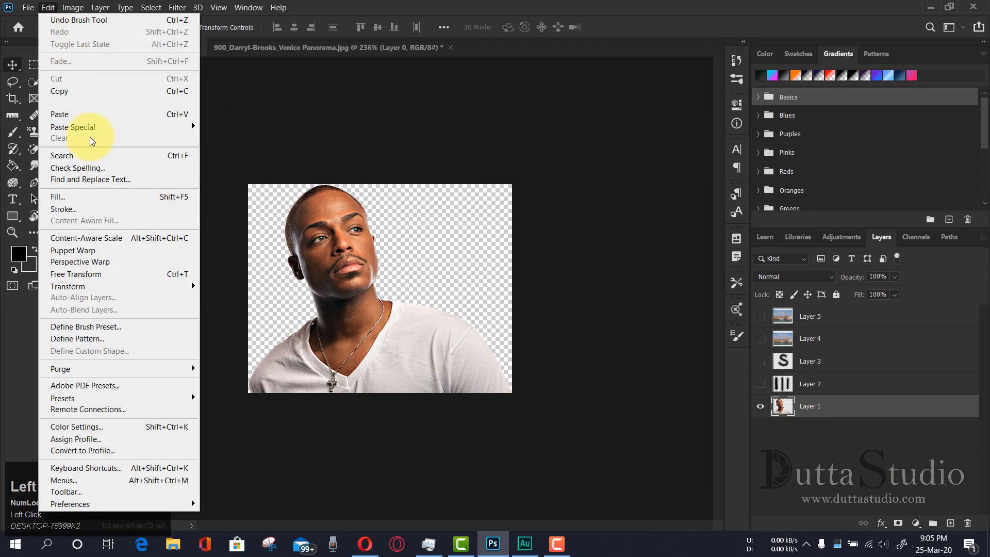
pyautogui.click(106, 329)
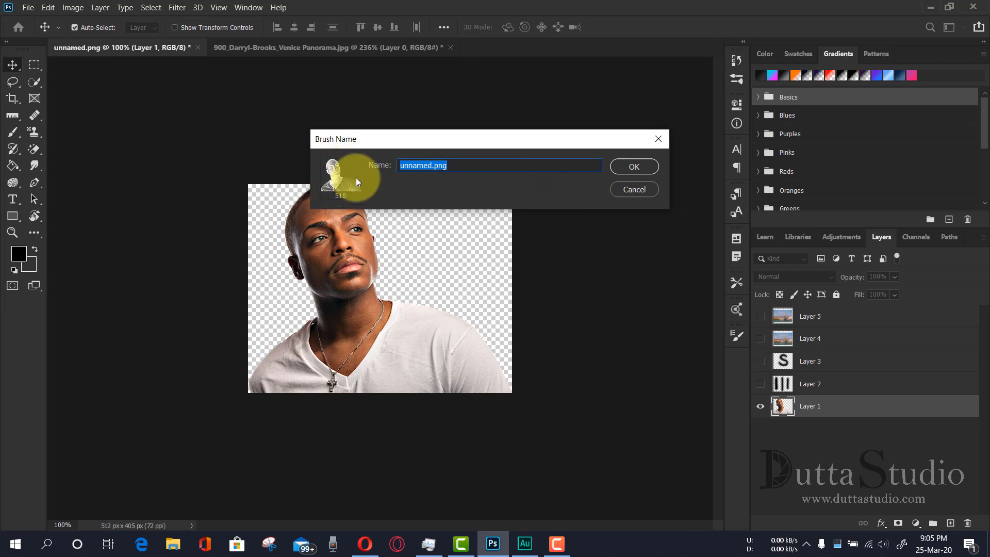
pyautogui.click(622, 168)
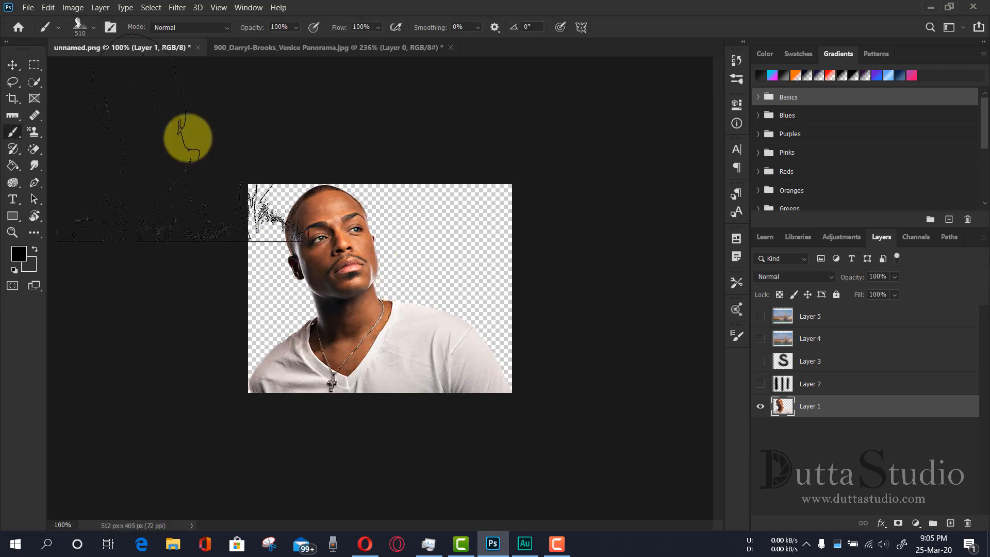
# In the Venice panorama document, hide Layer 0, then show and select the Background copy layer.
pyautogui.click(310, 48)
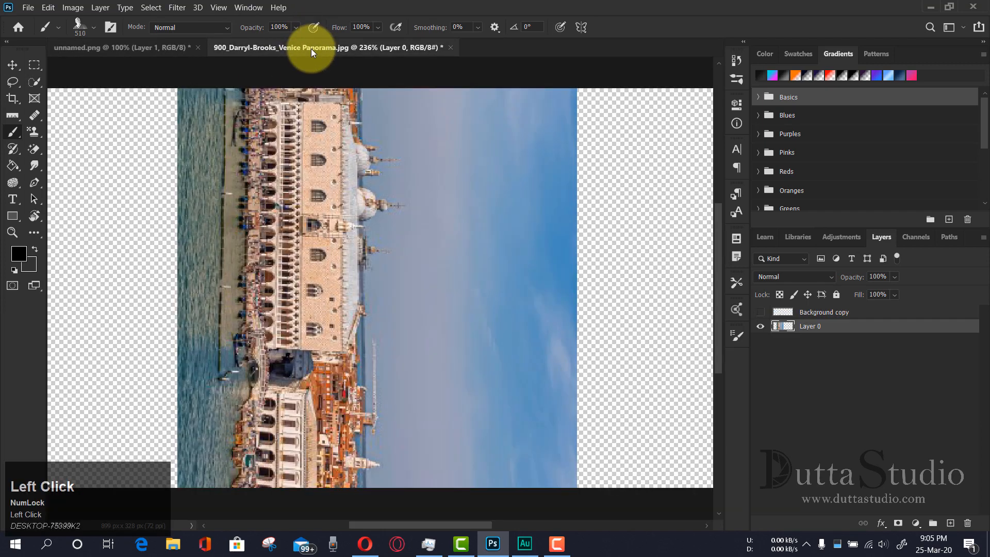
pyautogui.click(761, 326)
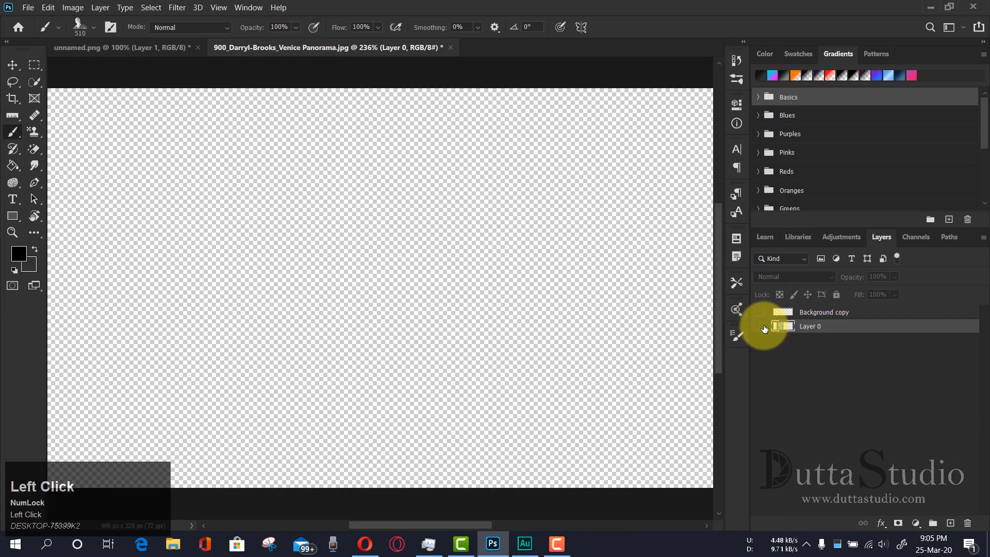
pyautogui.click(762, 313)
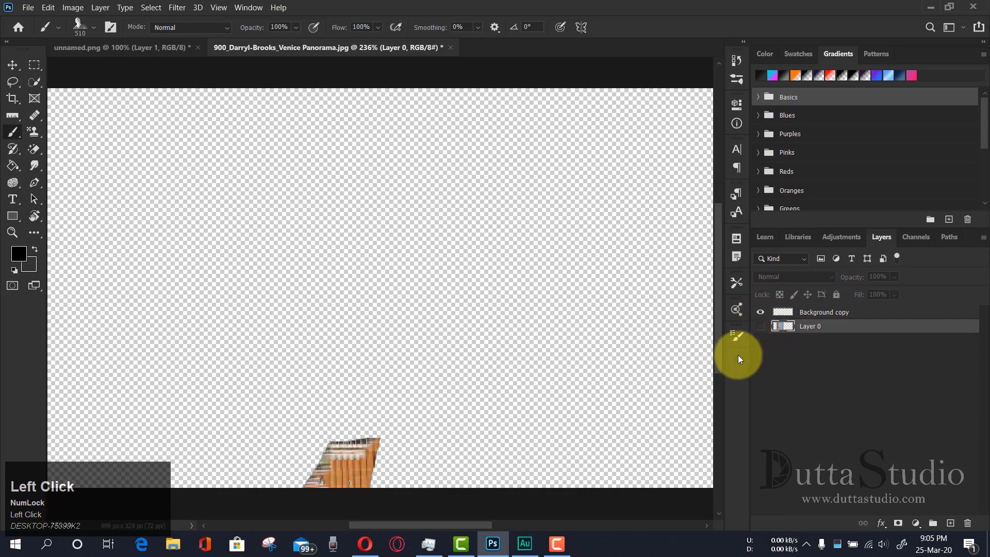
pyautogui.click(783, 313)
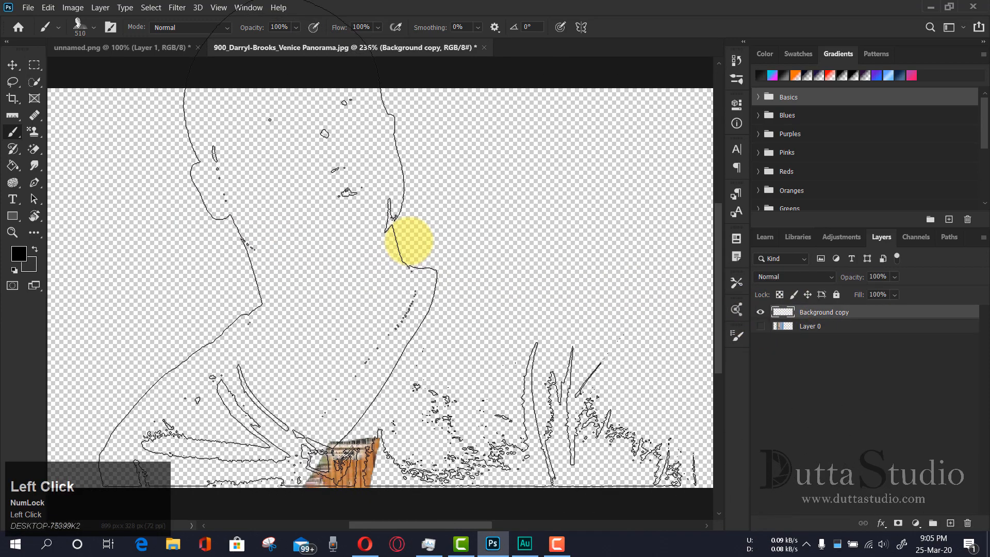
# Reduce the portrait brush to 161 px and stamp it at four spots on the Background copy layer.
pyautogui.rightClick(428, 239)
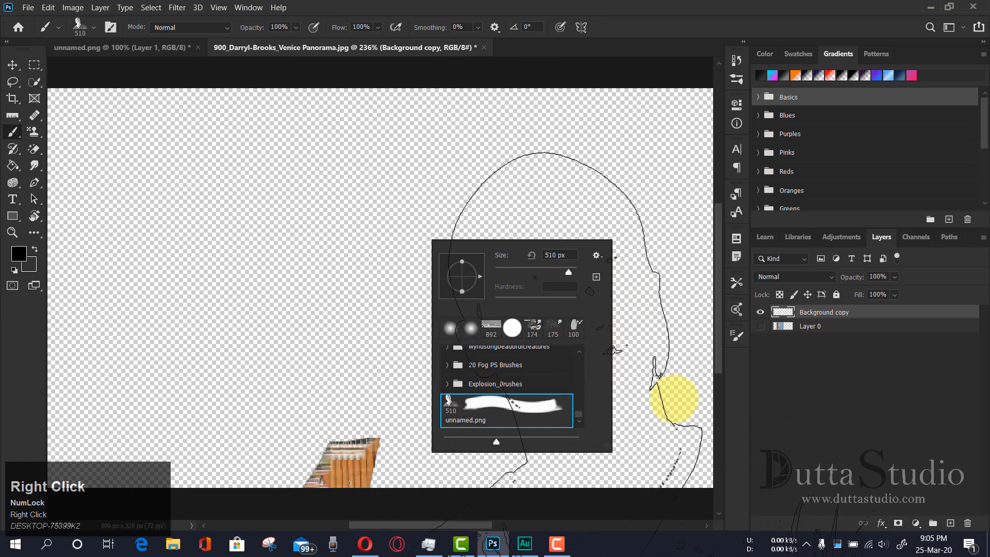
pyautogui.moveTo(573, 275); pyautogui.dragTo(536, 272)
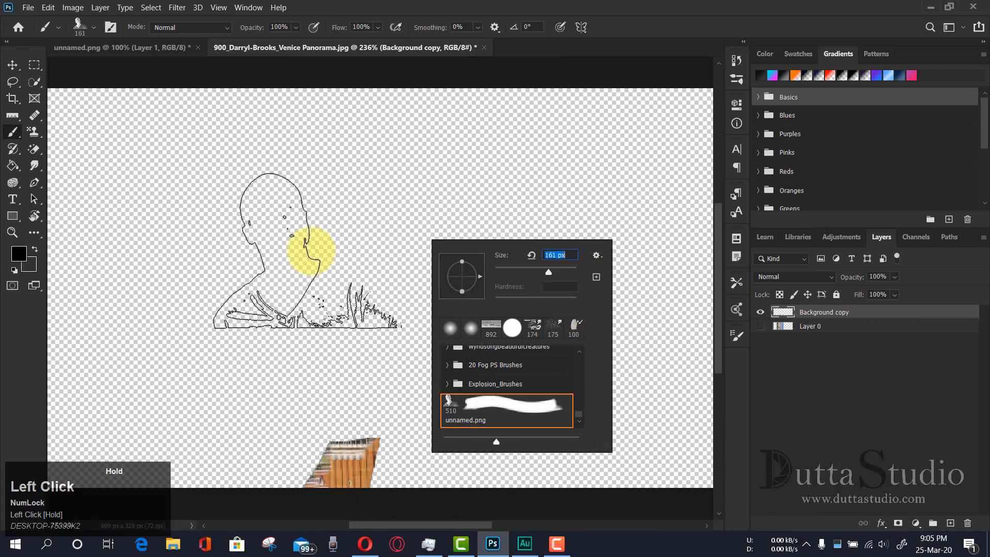
pyautogui.click(322, 252)
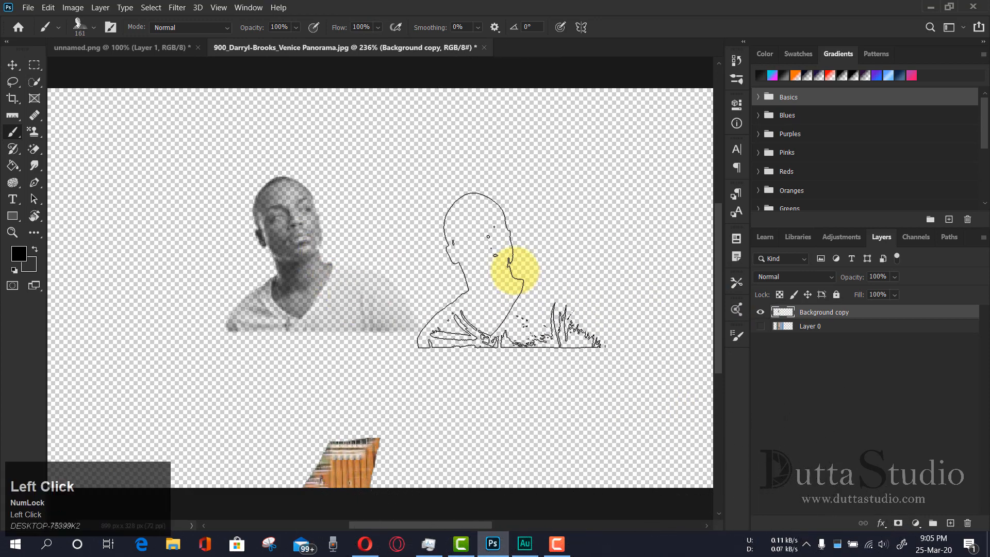
pyautogui.click(524, 253)
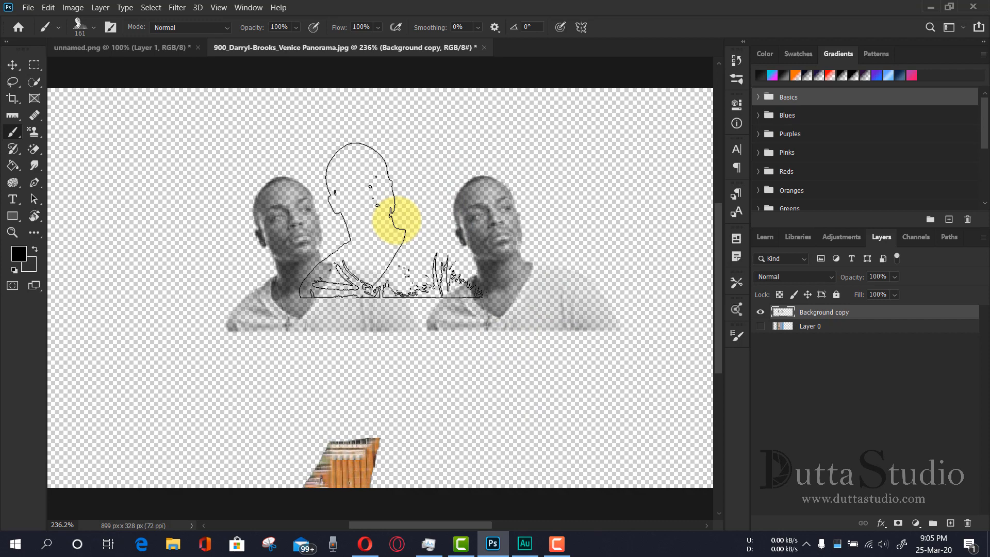
pyautogui.click(191, 357)
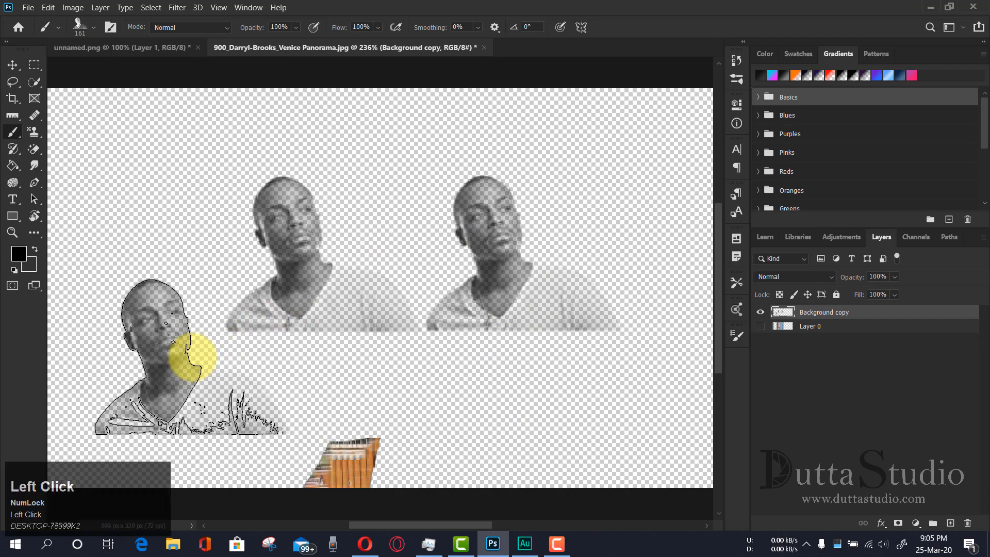
pyautogui.click(464, 356)
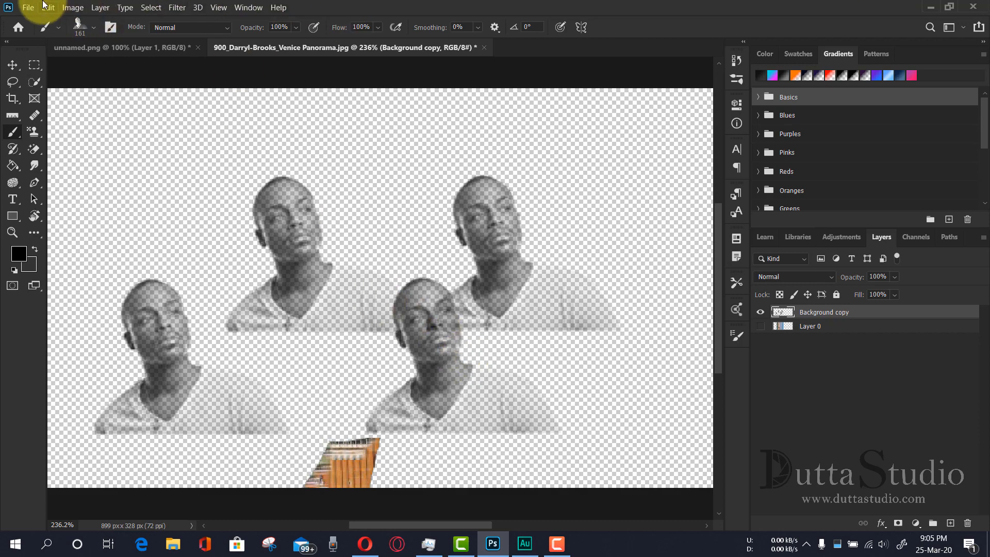
# Delete the unnamed.png brush preset and paint one 161 px soft round dab beside the upper-right portrait.
pyautogui.rightClick(383, 176)
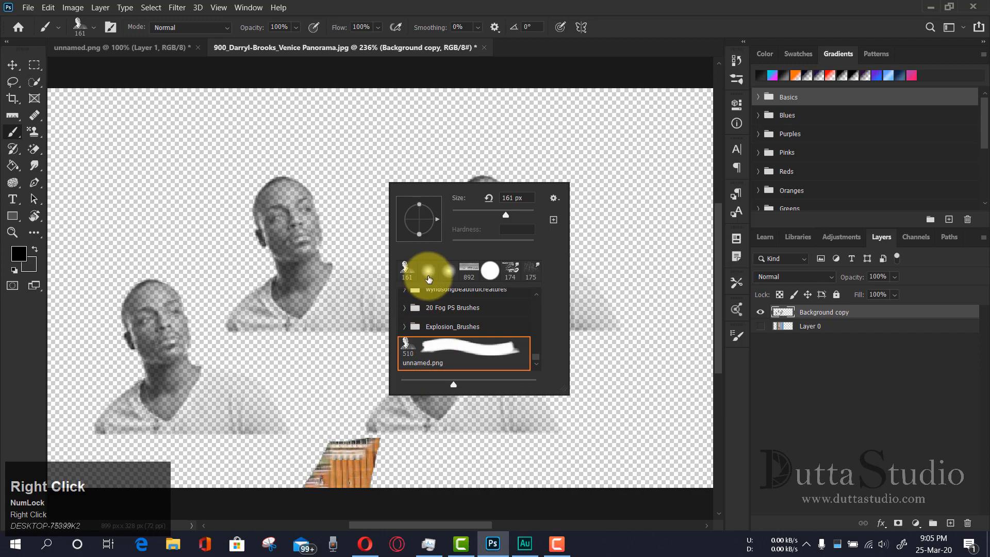
pyautogui.click(427, 270)
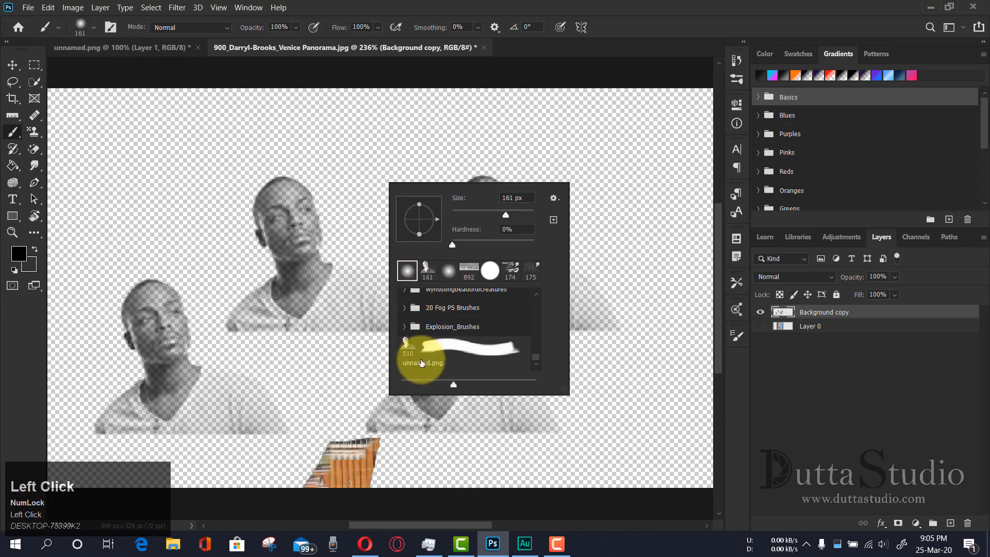
pyautogui.rightClick(415, 352)
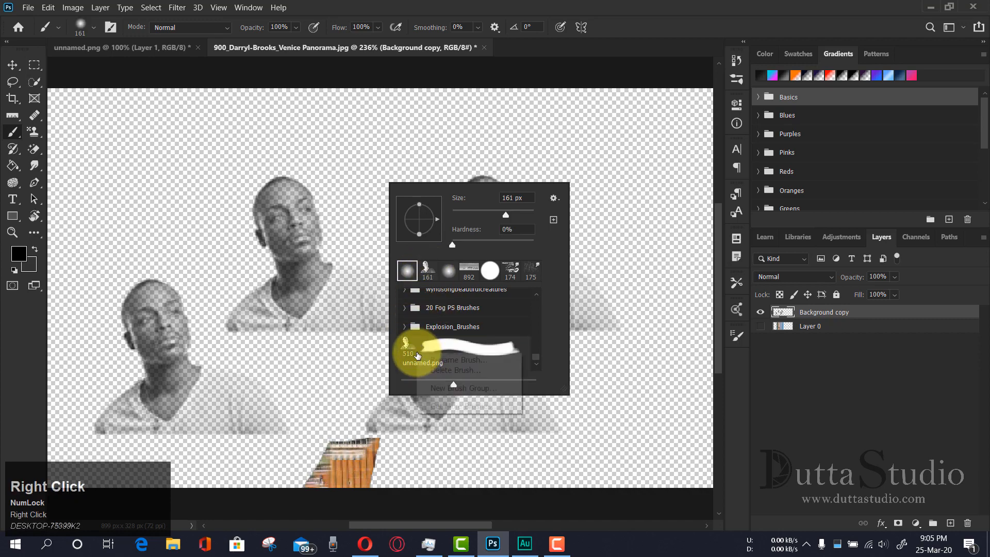
pyautogui.click(464, 371)
pyautogui.click(470, 213)
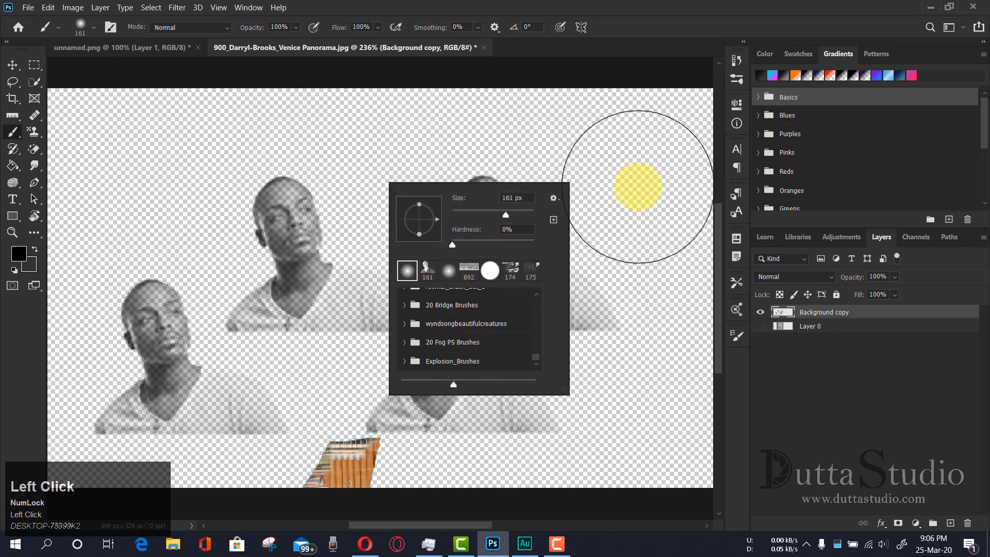
pyautogui.click(638, 187)
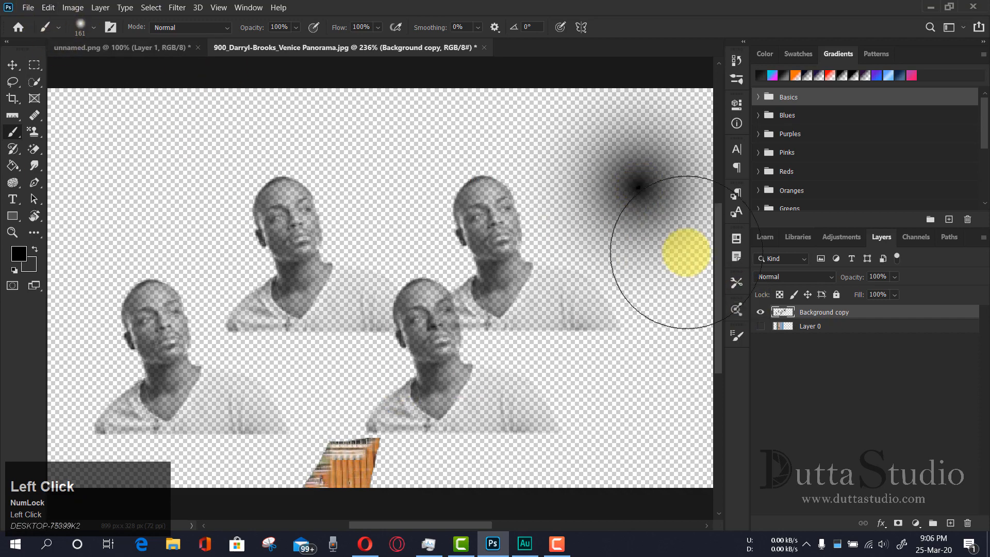
# Hide Background copy and show Layer 0 again, then close the Venice panorama document without saving changes.
pyautogui.click(762, 317)
pyautogui.click(760, 326)
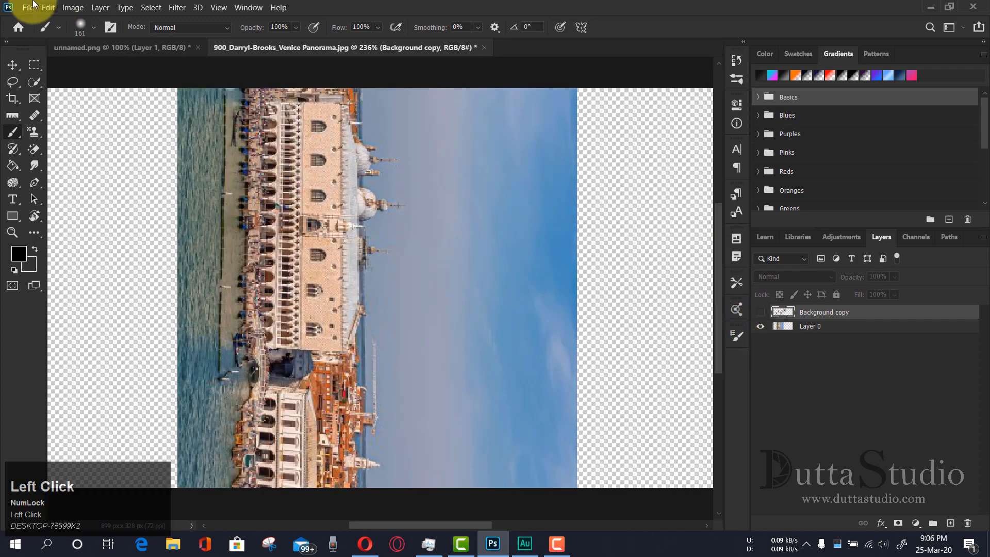
pyautogui.click(49, 6)
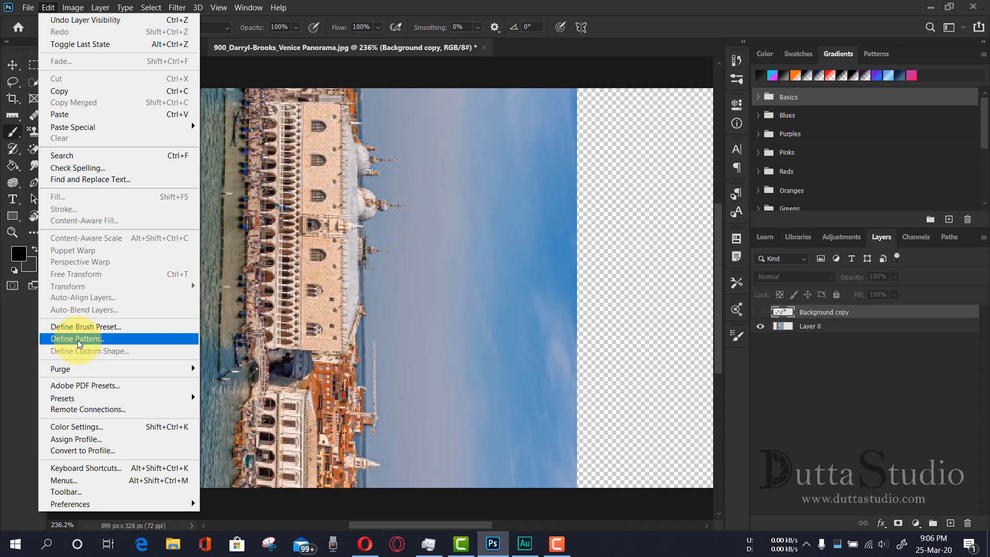
pyautogui.click(590, 209)
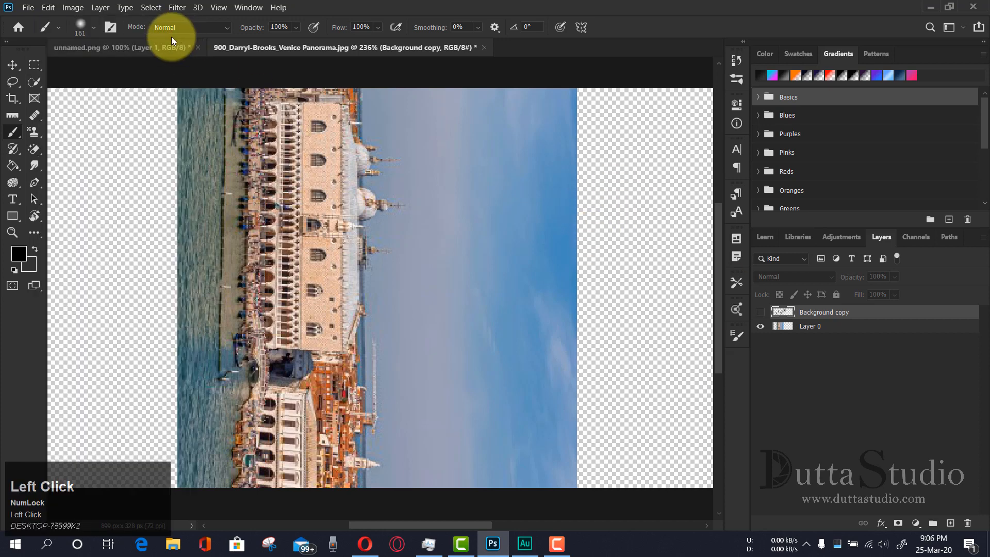
pyautogui.click(483, 48)
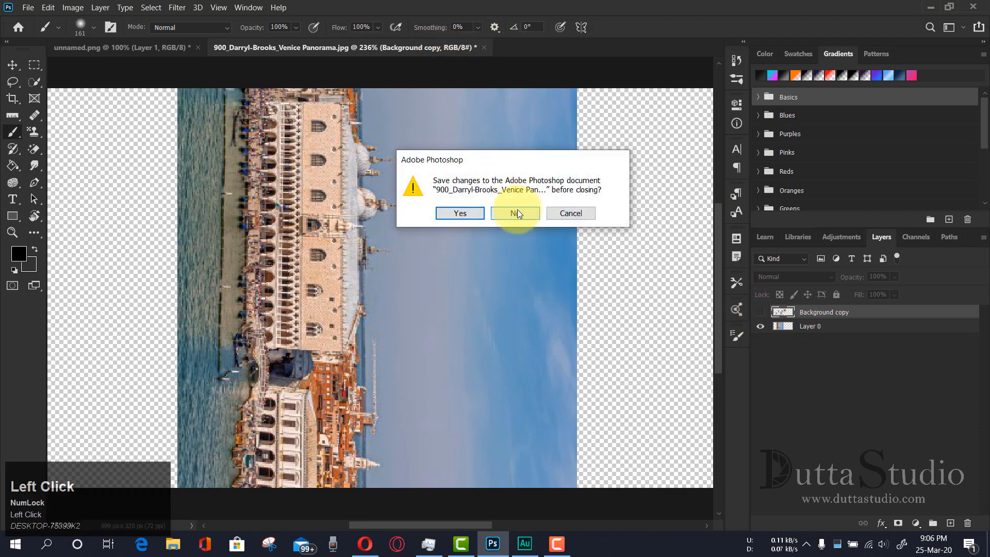
pyautogui.click(517, 209)
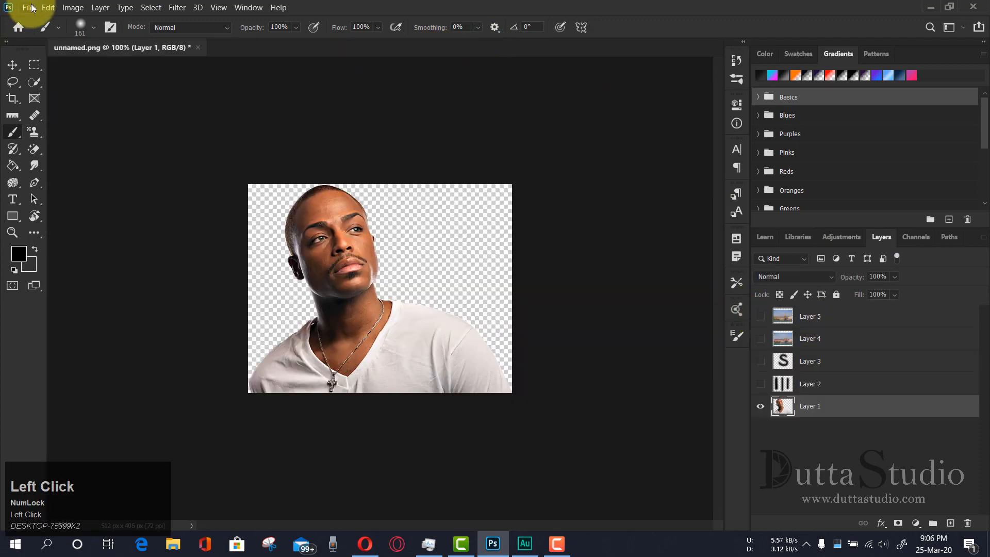
pyautogui.click(31, 8)
pyautogui.click(37, 32)
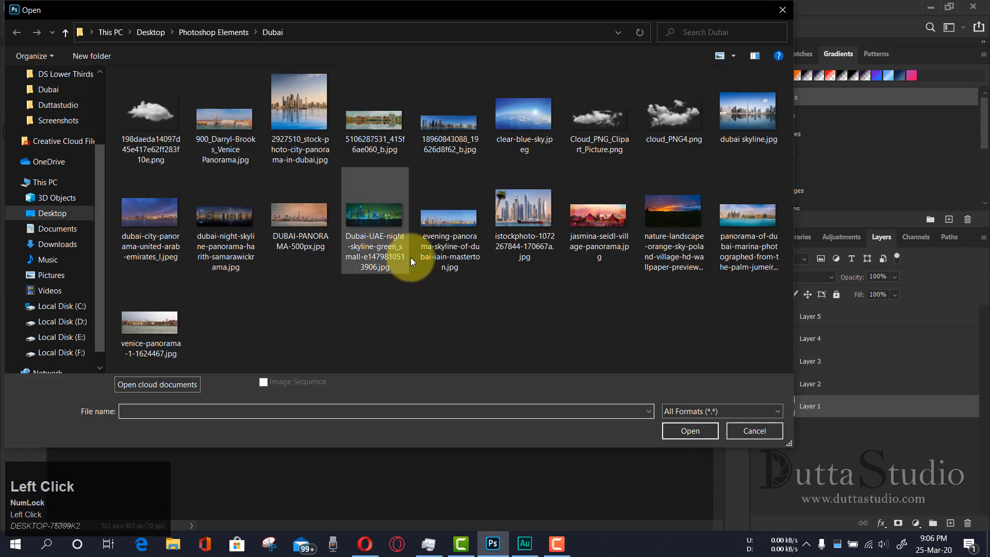
pyautogui.doubleClick(512, 217)
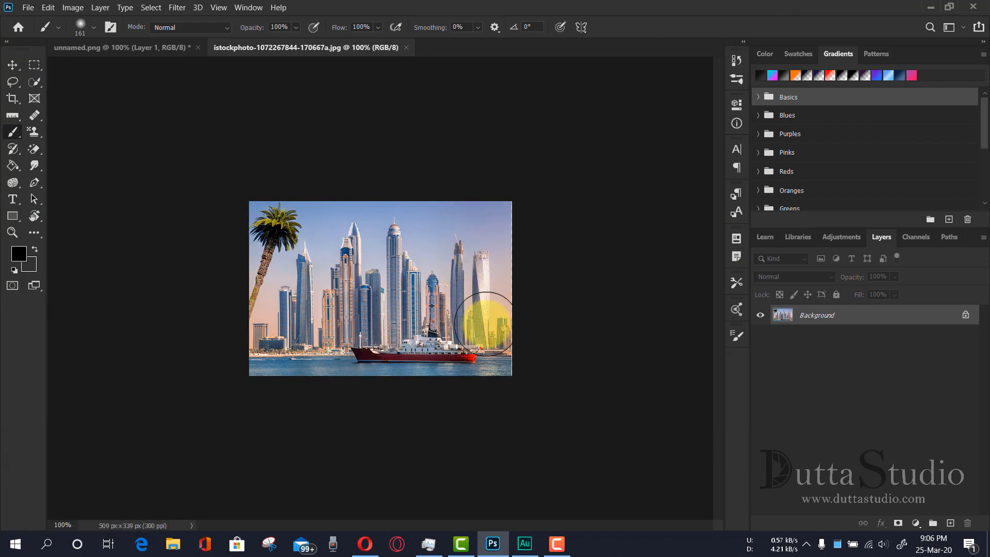
pyautogui.click(49, 8)
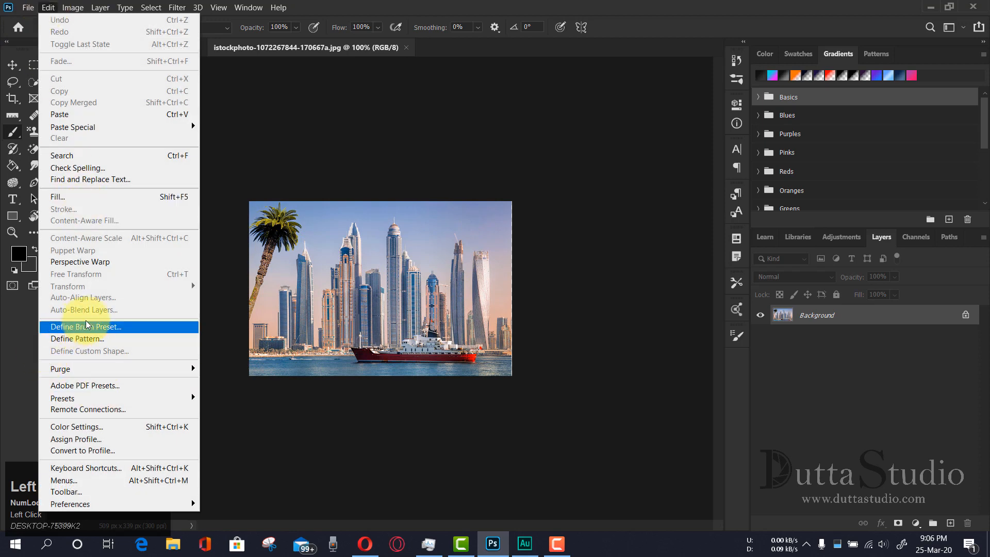
pyautogui.click(107, 341)
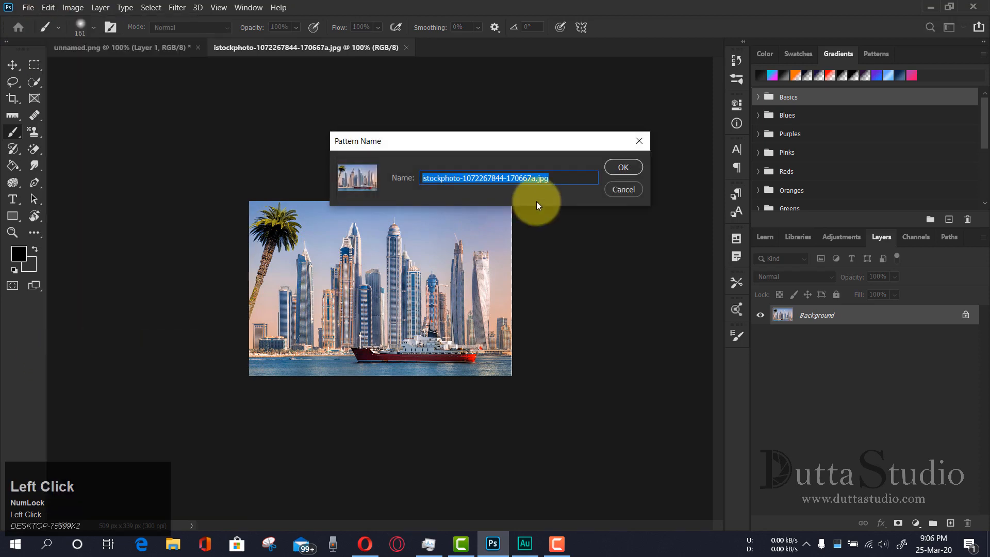
pyautogui.click(623, 166)
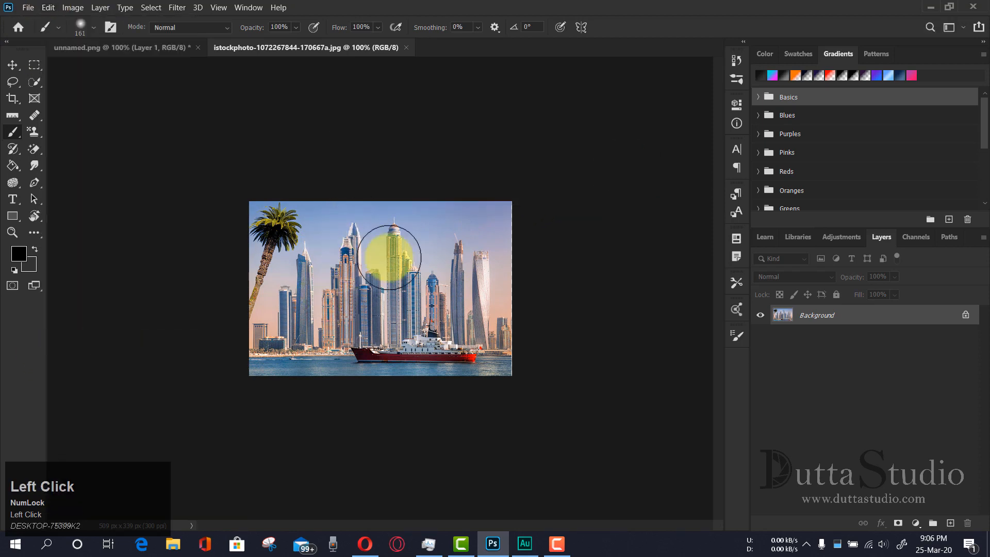
# In the unnamed.png document, create a new empty layer and place it below the portrait's Layer 1.
pyautogui.click(158, 47)
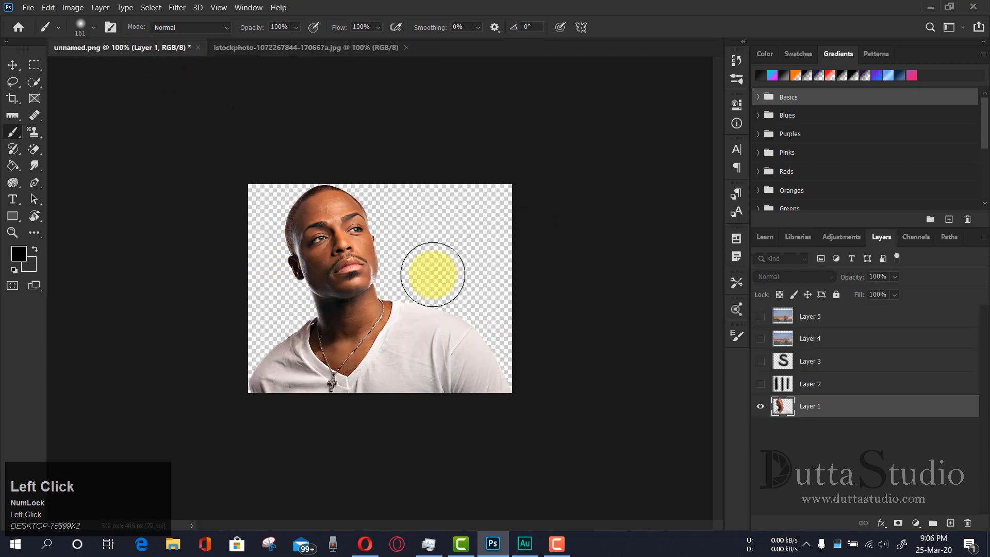
pyautogui.click(950, 523)
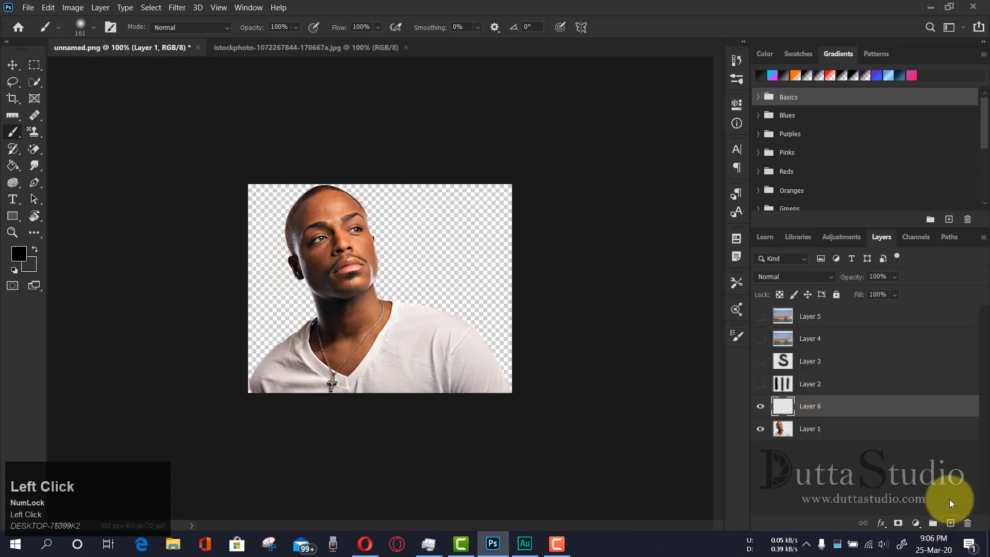
pyautogui.moveTo(850, 407); pyautogui.dragTo(846, 446)
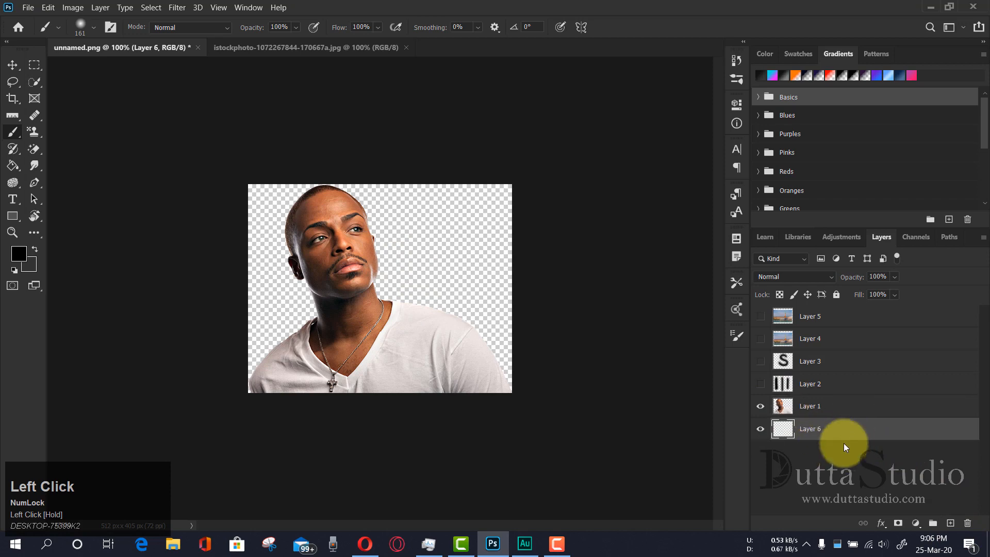
# Paint the Dubai skyline pattern across Layer 6 behind the portrait with the Pattern Stamp tool at 511 px.
pyautogui.click(36, 134)
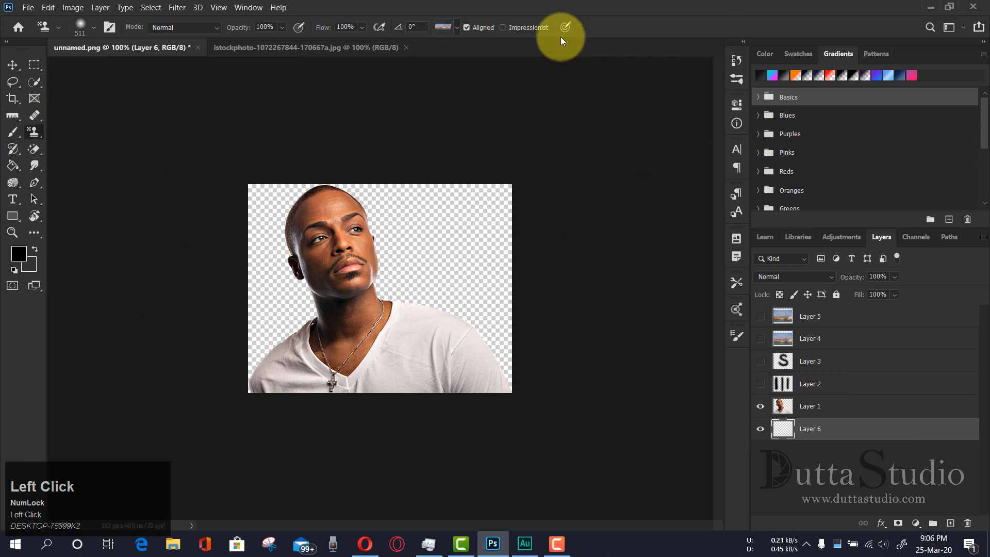
pyautogui.click(458, 27)
pyautogui.scroll(-3, 423, 106)
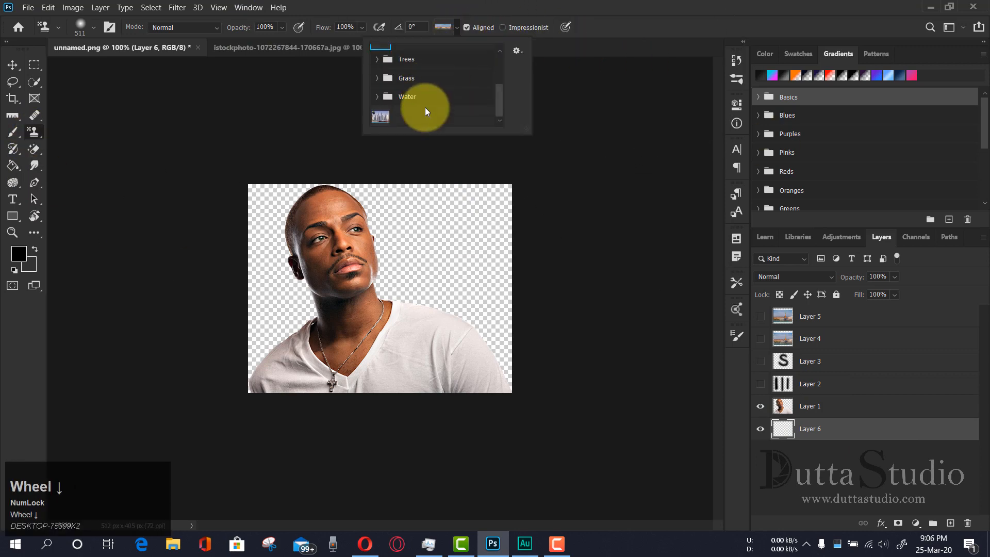
pyautogui.click(386, 120)
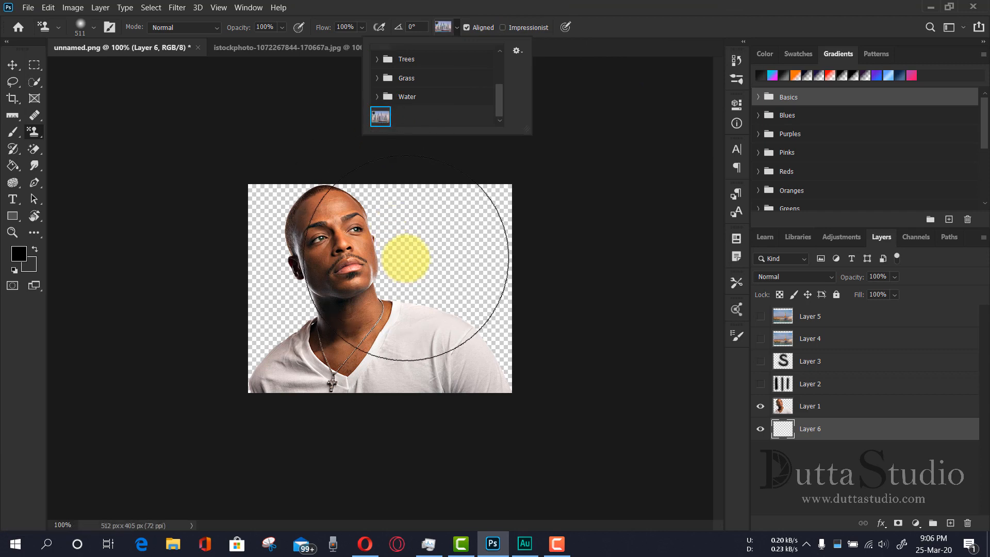
pyautogui.click(412, 251)
pyautogui.moveTo(412, 251)
pyautogui.mouseDown()
pyautogui.moveTo(251, 315)
pyautogui.moveTo(349, 385)
pyautogui.moveTo(469, 292)
pyautogui.mouseUp()
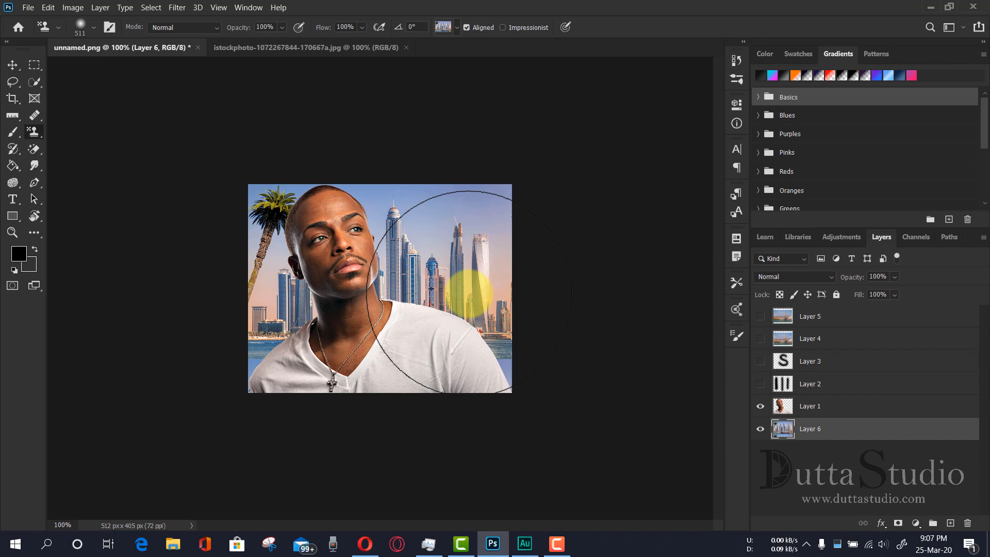
# Copy the portrait on Layer 1, paste it into the istockphoto skyline document, and undo the paste.
pyautogui.click(48, 7)
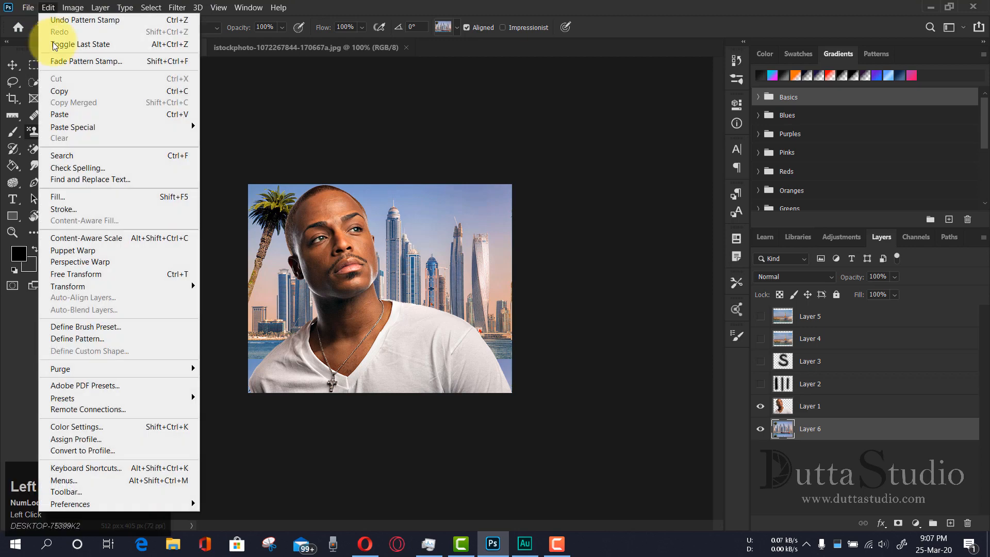
pyautogui.moveTo(133, 369)
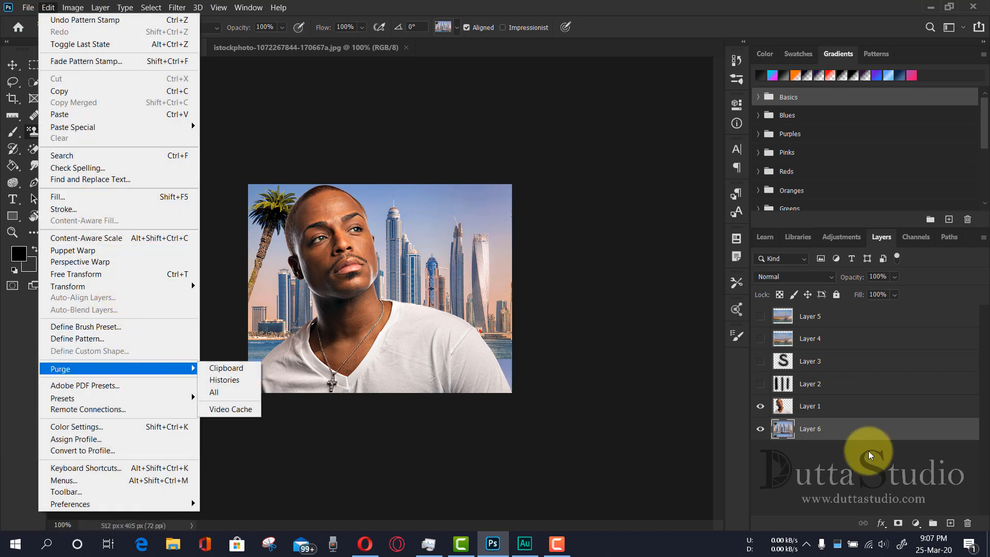
pyautogui.click(782, 407)
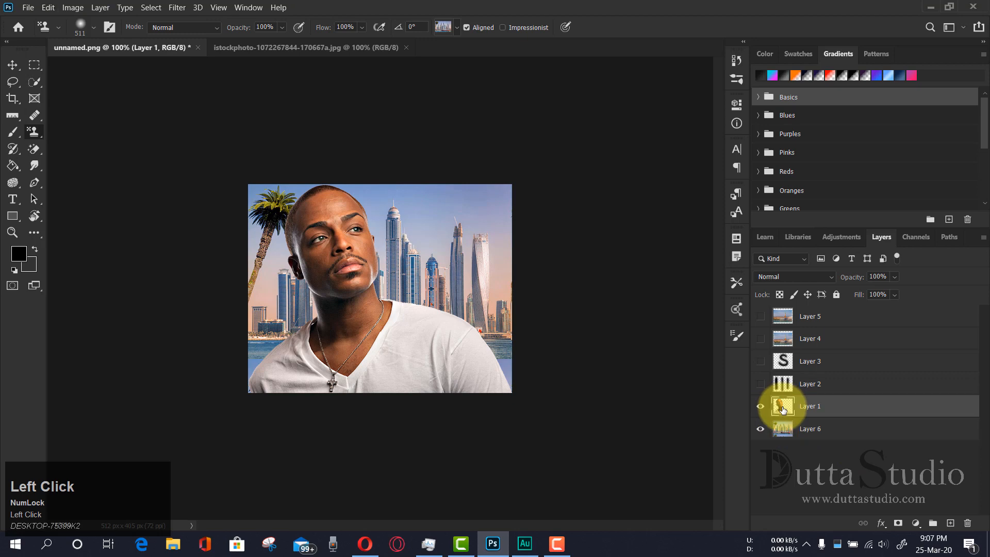
pyautogui.press('ctrl')
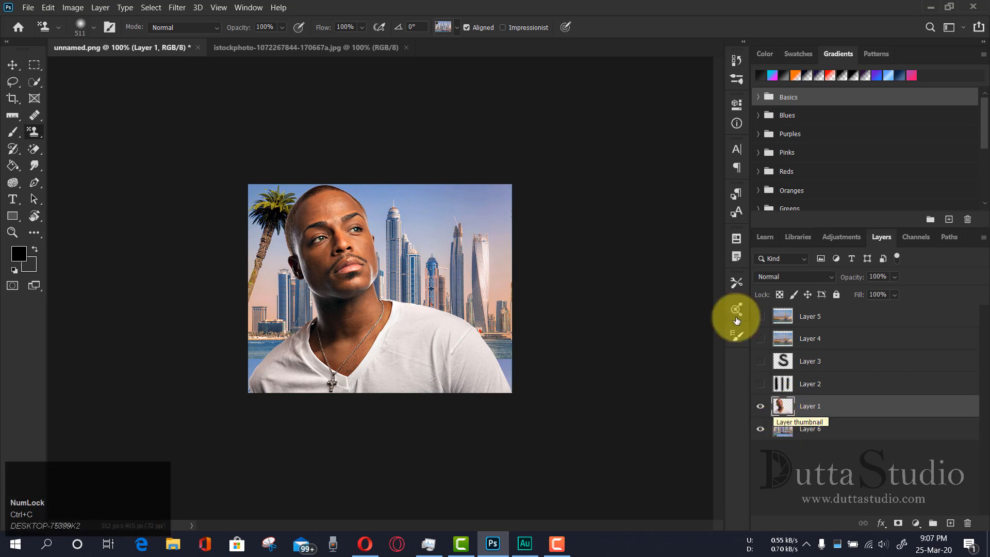
pyautogui.click(323, 47)
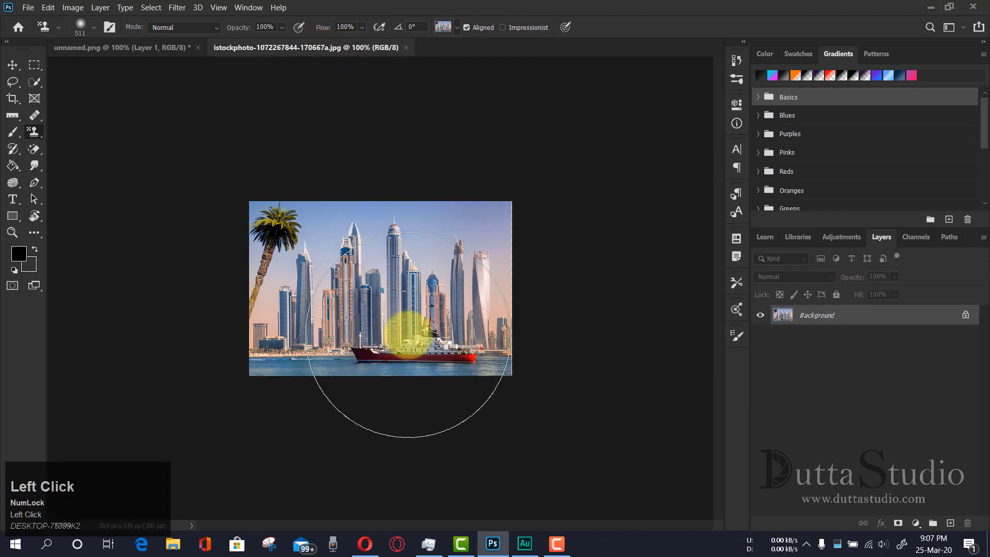
pyautogui.hotkey('ctrl', 'v')
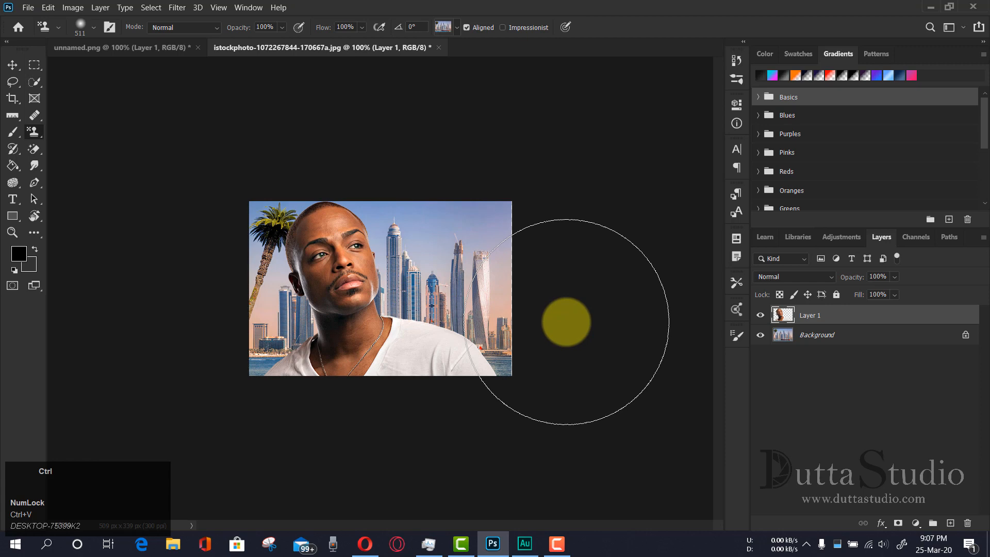
pyautogui.hotkey('ctrl', 'z')
# Purge the clipboard and try to paste the portrait into the skyline document again.
pyautogui.click(48, 7)
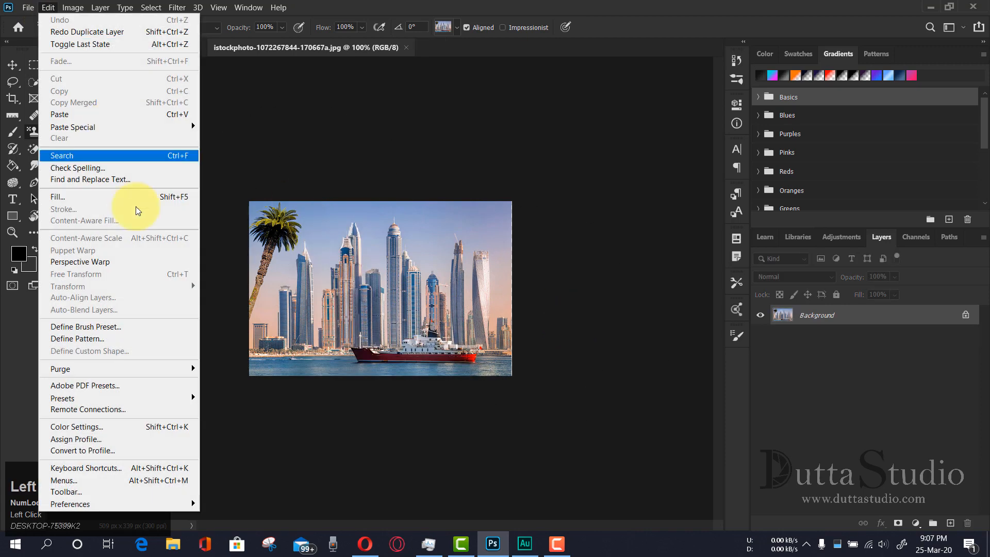
pyautogui.moveTo(141, 368)
pyautogui.click(218, 369)
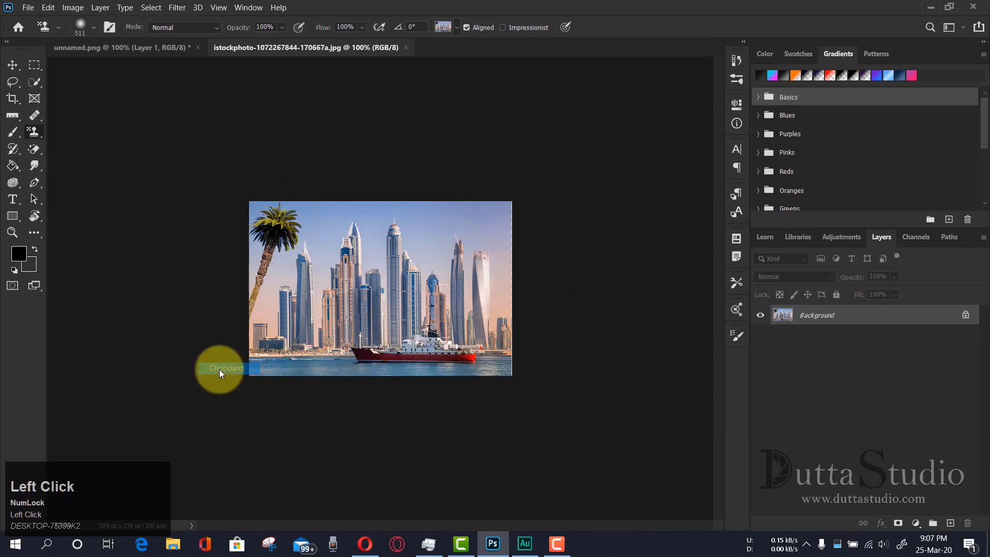
pyautogui.click(459, 212)
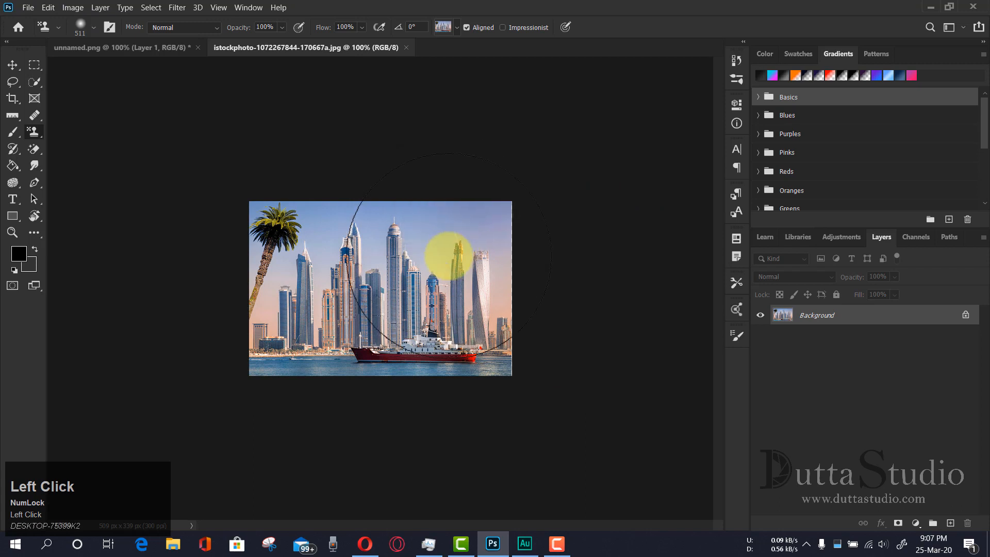
pyautogui.hotkey('ctrl', 'v')
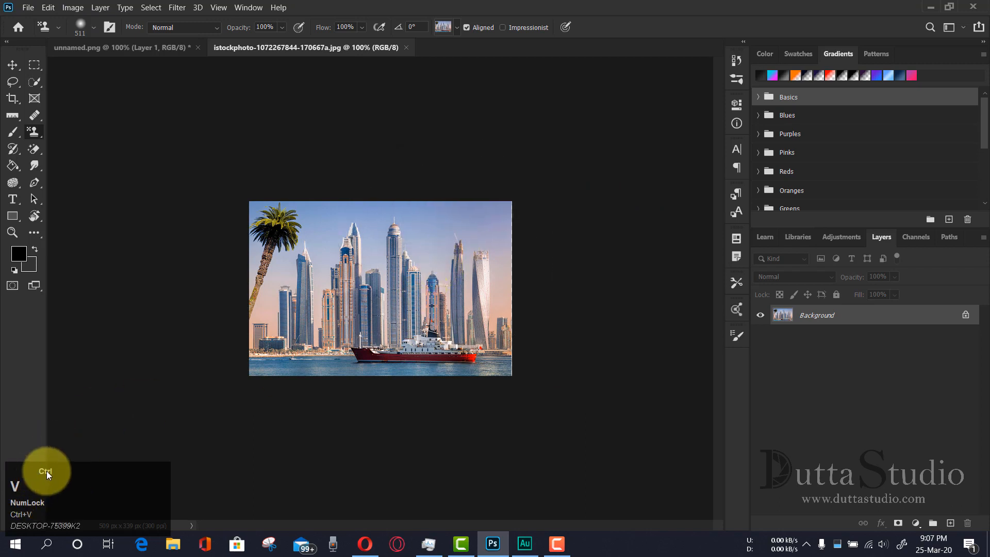
# Review the Purge options, examine the working spaces in Color Settings, and leave the dialog without changes.
pyautogui.click(48, 7)
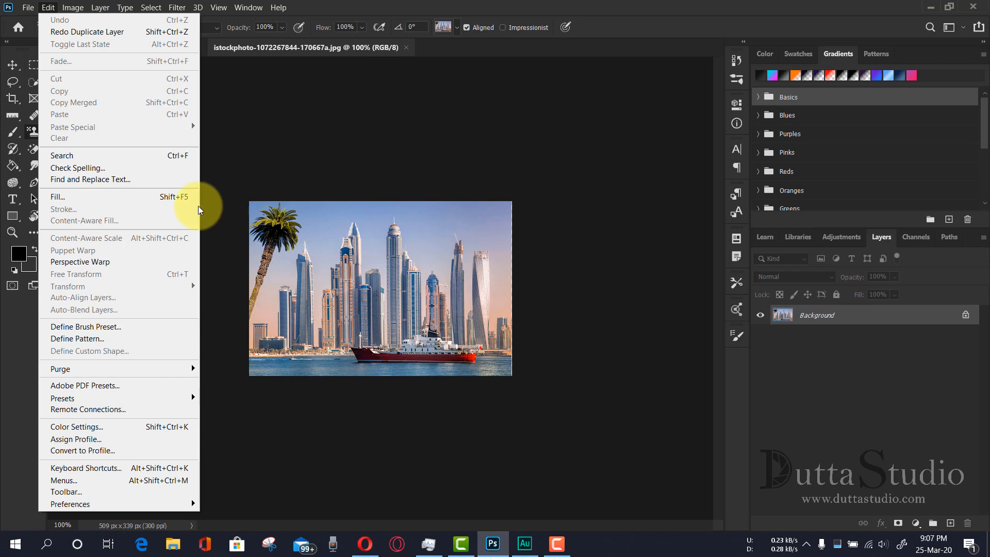
pyautogui.click(187, 370)
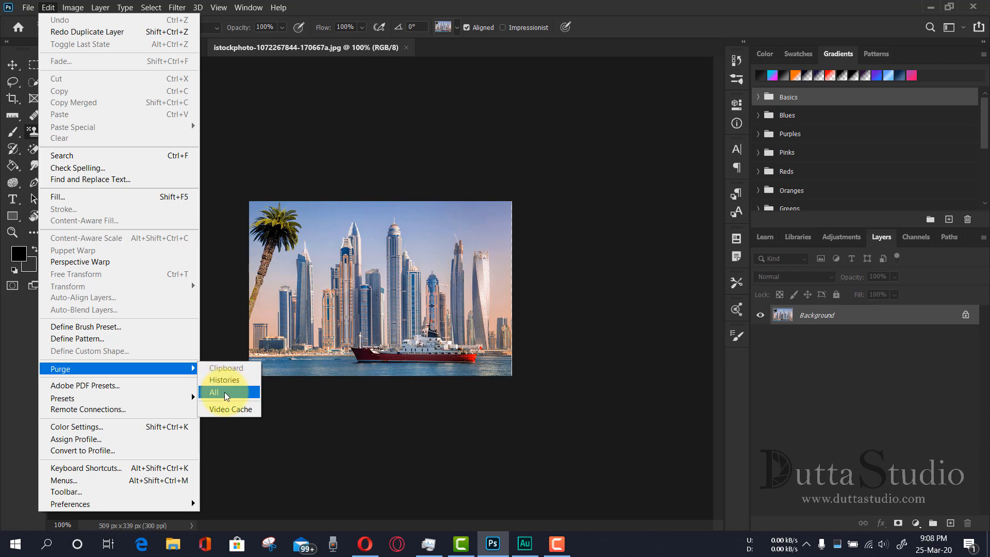
pyautogui.moveTo(129, 396)
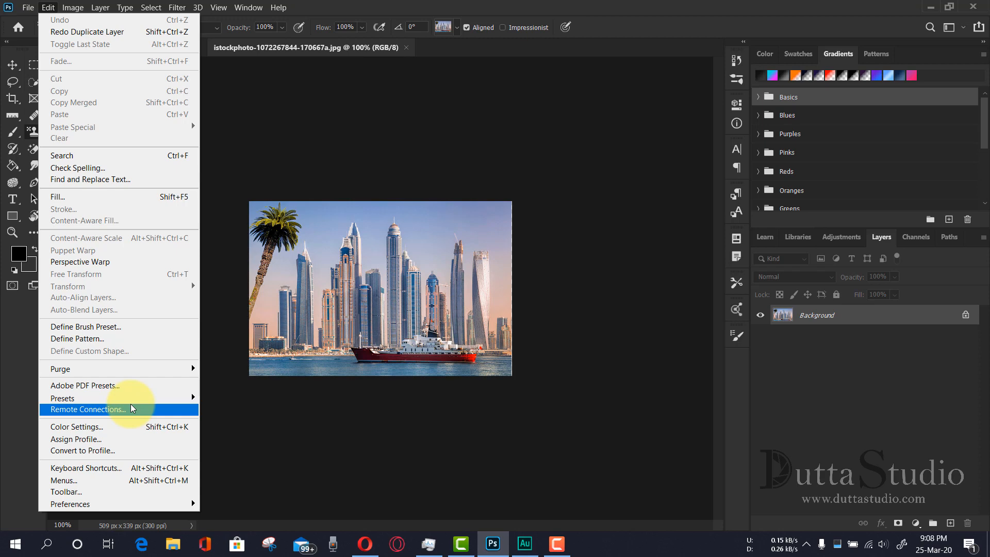
pyautogui.click(108, 425)
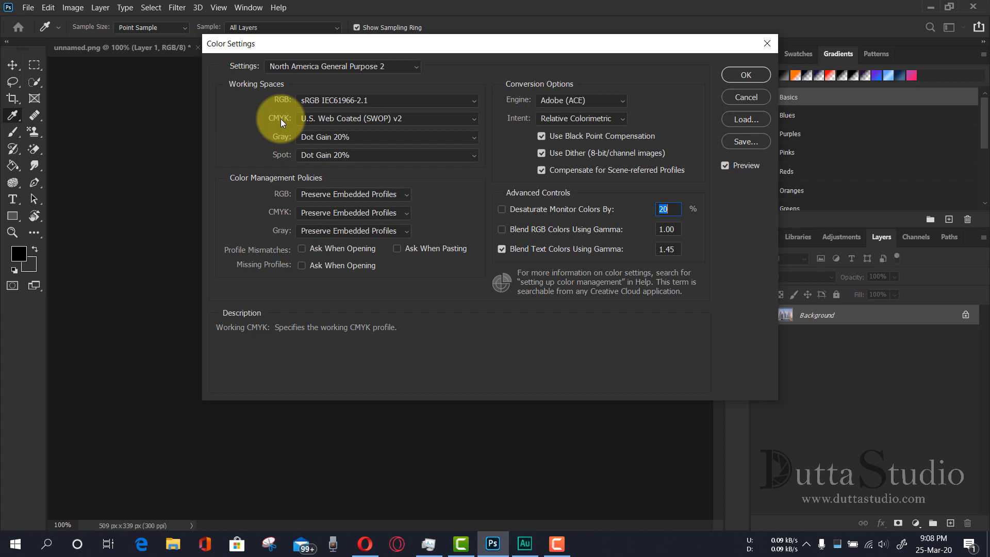
pyautogui.click(746, 97)
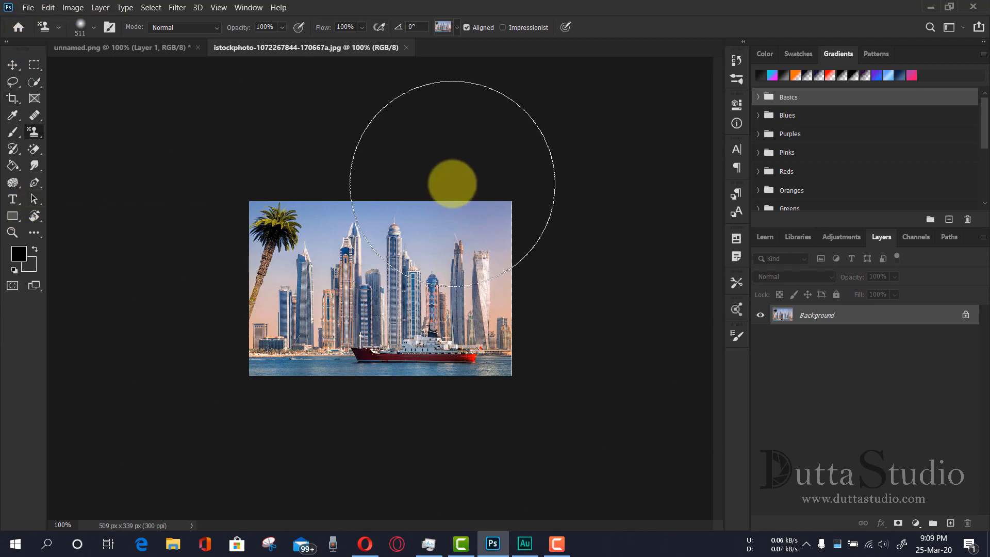
# Preview assigning the Adobe RGB (1998) profile to the skyline image, then cancel the assignment.
pyautogui.click(46, 7)
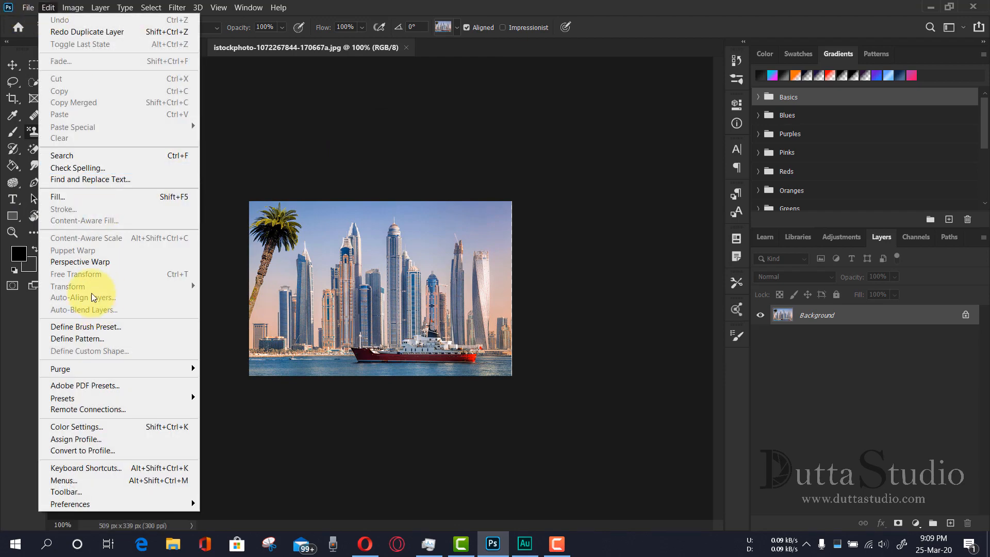
pyautogui.click(112, 441)
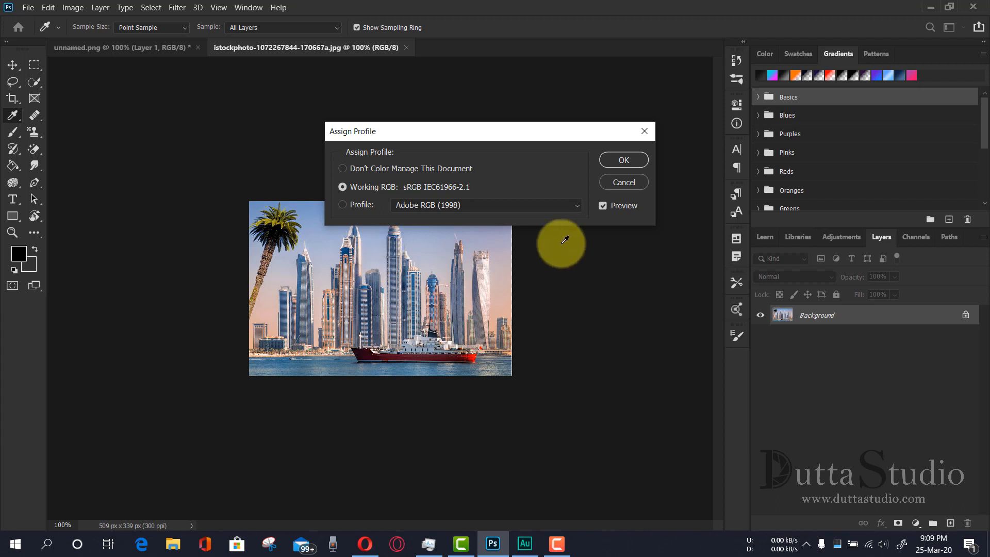
pyautogui.click(570, 204)
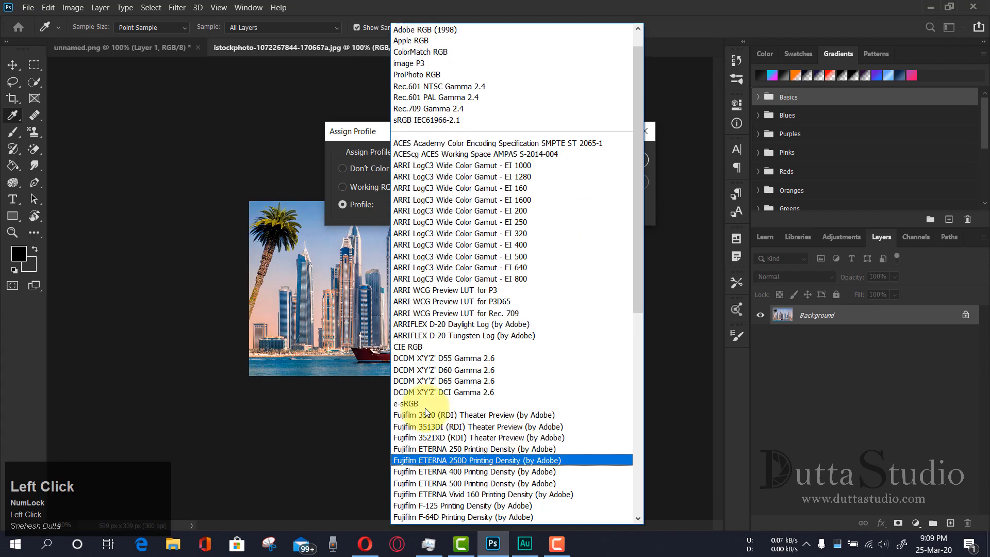
pyautogui.click(359, 134)
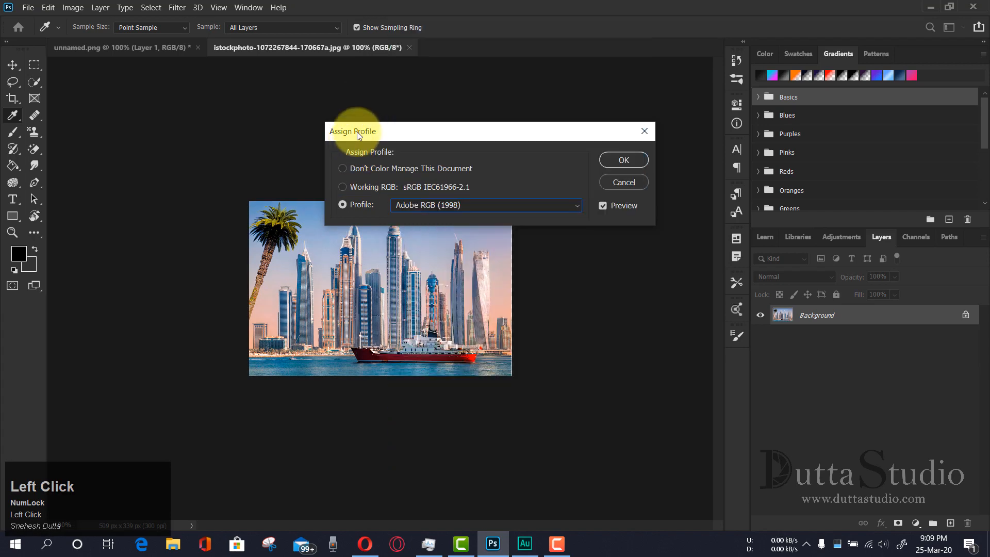
pyautogui.click(621, 181)
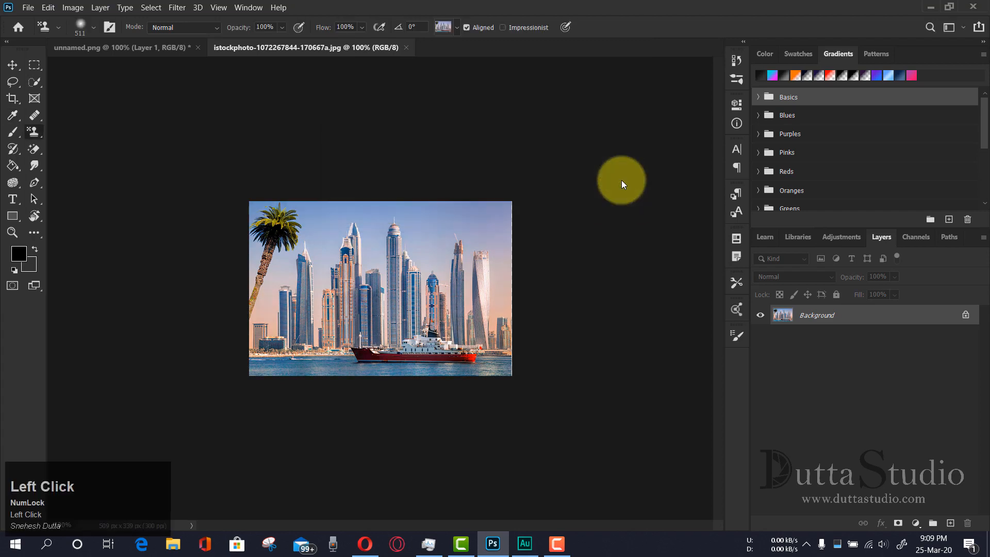
# Review the File menu commands and their assignments in the Keyboard Shortcuts dialog, then leave it without changes.
pyautogui.click(48, 7)
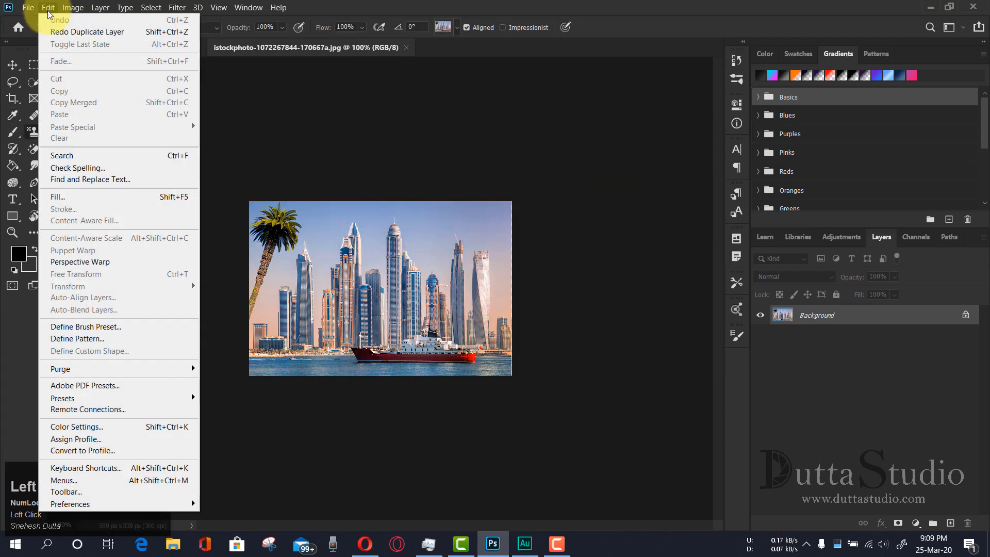
pyautogui.click(103, 467)
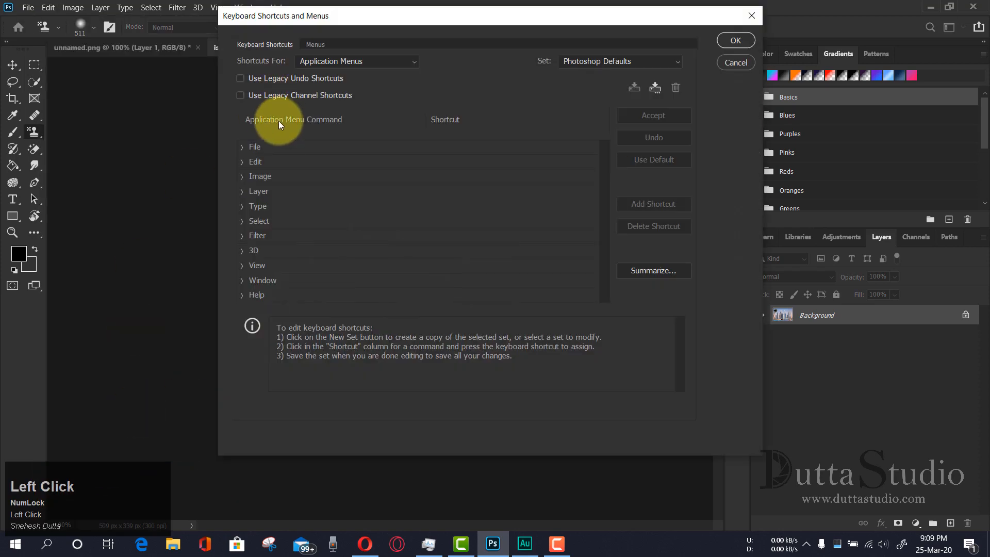
pyautogui.click(251, 146)
pyautogui.scroll(-2, 288, 190)
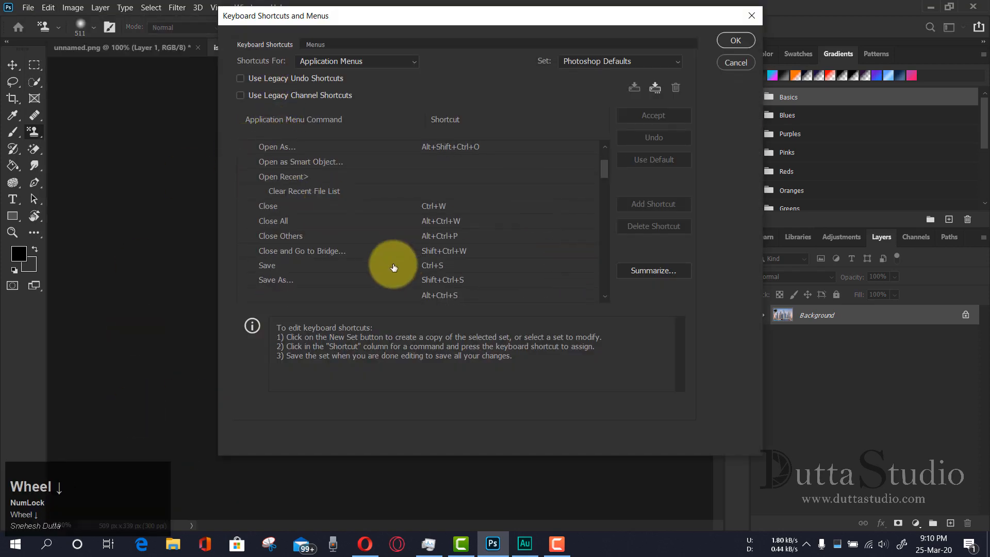
pyautogui.scroll(1, 361, 243)
pyautogui.scroll(3, 381, 250)
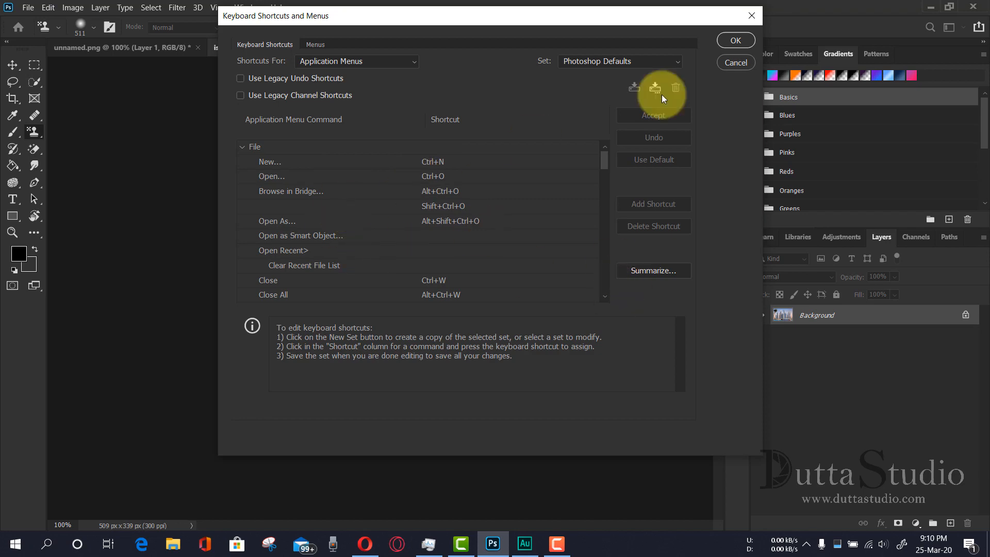
pyautogui.click(741, 66)
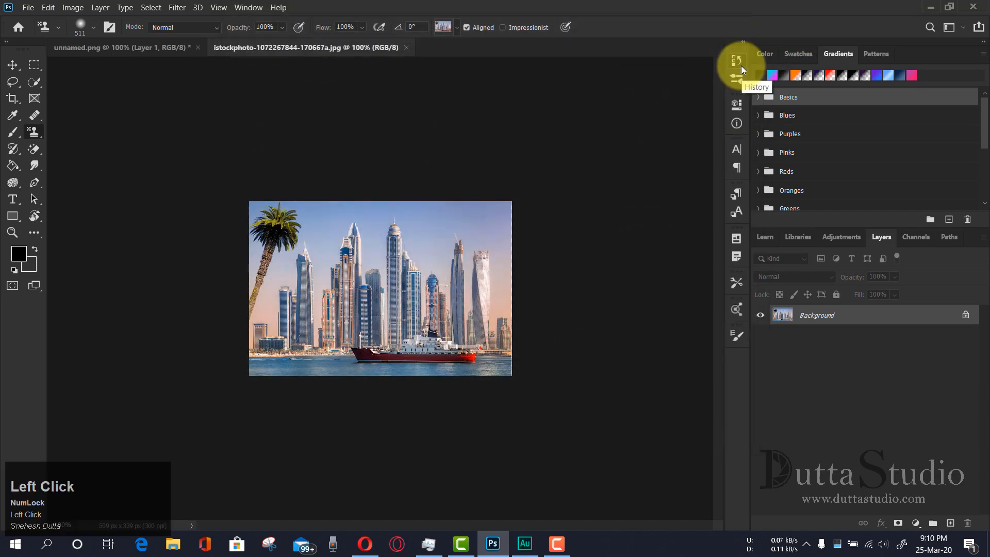
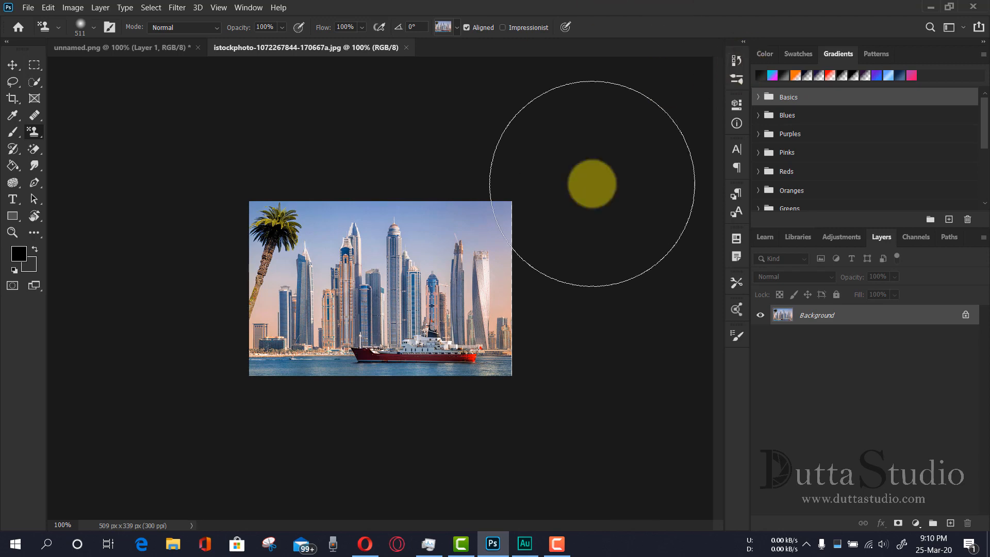
# Open the Customize Toolbar dialog from the Edit commands, look through its tool groups, and cancel it.
pyautogui.click(48, 8)
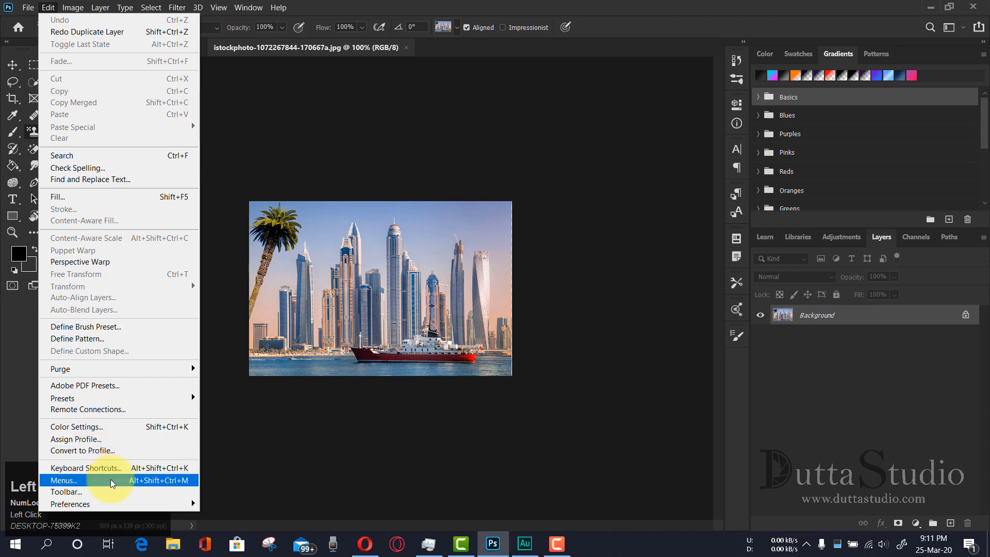
pyautogui.moveTo(48, 8)
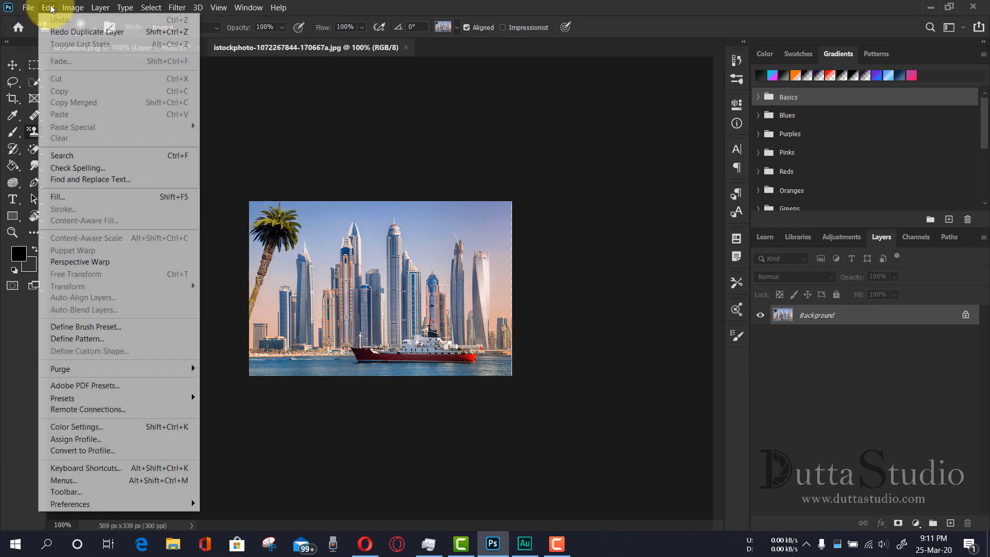
pyautogui.click(124, 491)
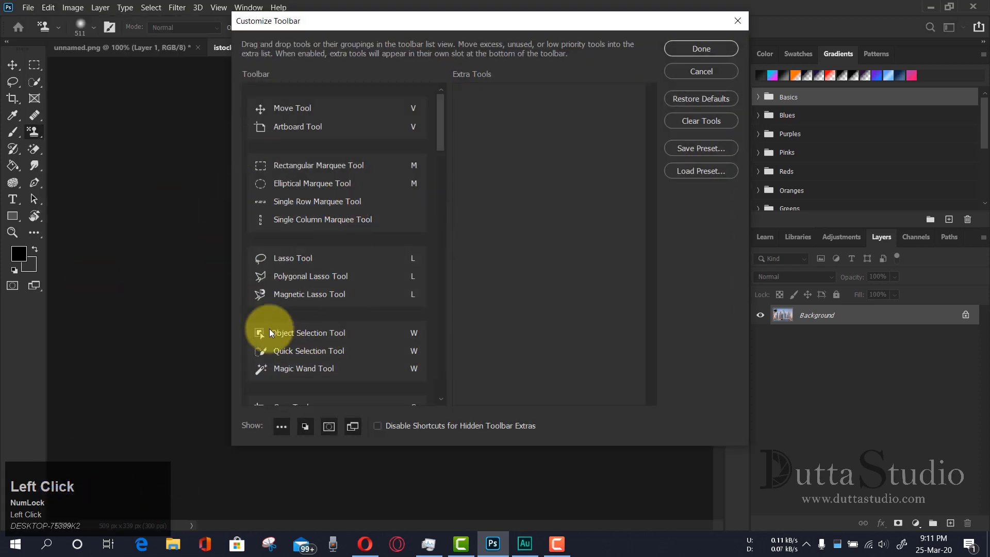
pyautogui.scroll(-3, 355, 215)
pyautogui.scroll(3, 356, 219)
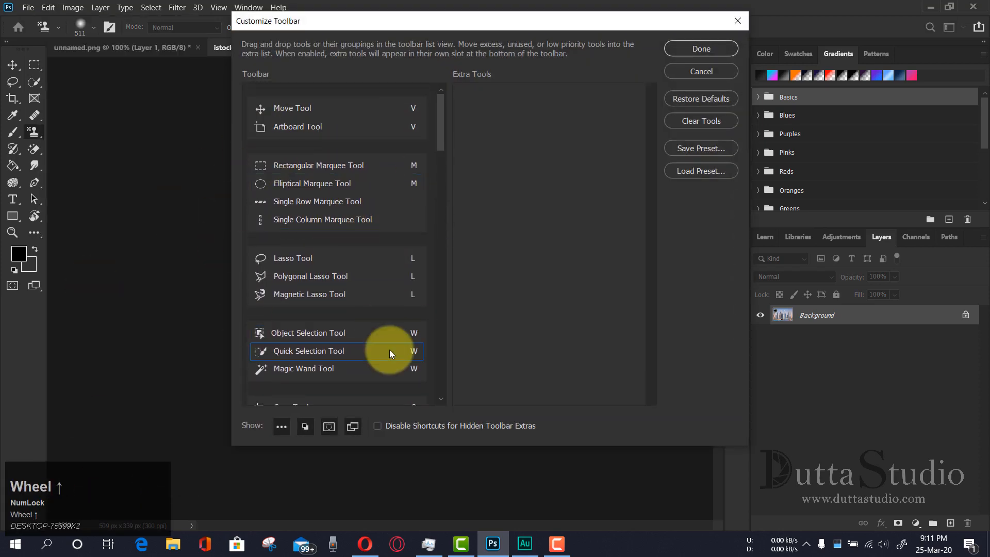
pyautogui.scroll(-3, 383, 322)
pyautogui.click(725, 71)
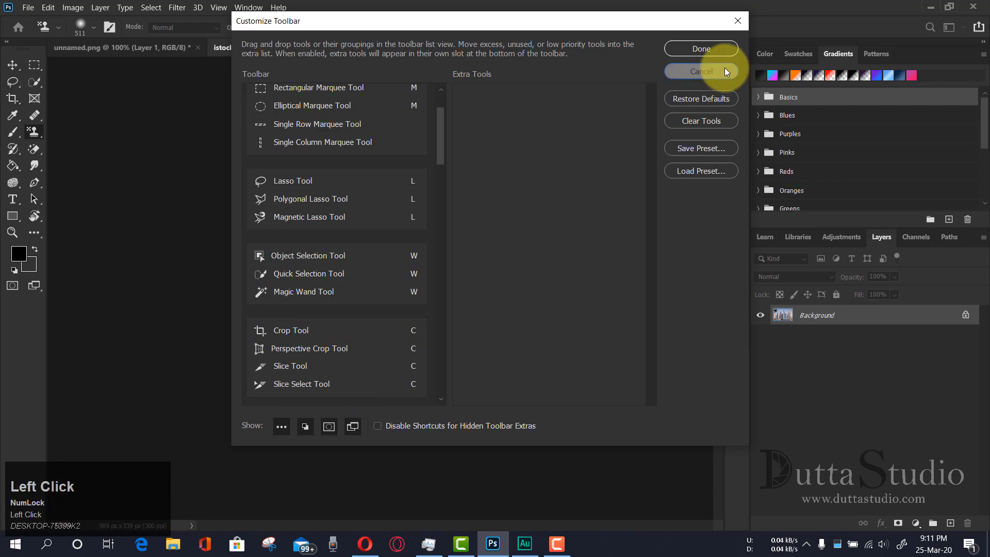
# Reopen the Customize Toolbar dialog through the toolbox's own Edit Toolbar option and cancel it.
pyautogui.rightClick(38, 230)
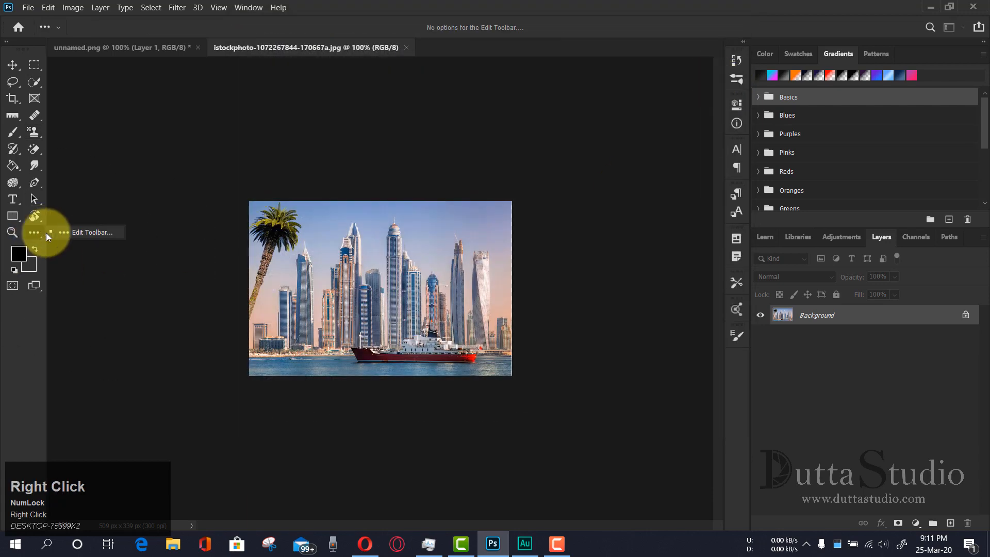
pyautogui.click(71, 233)
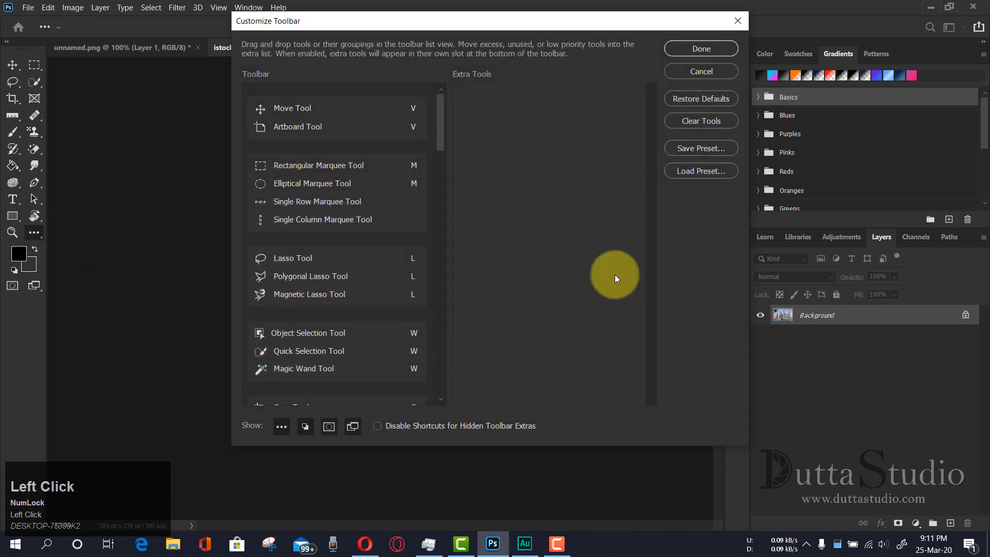
pyautogui.click(719, 74)
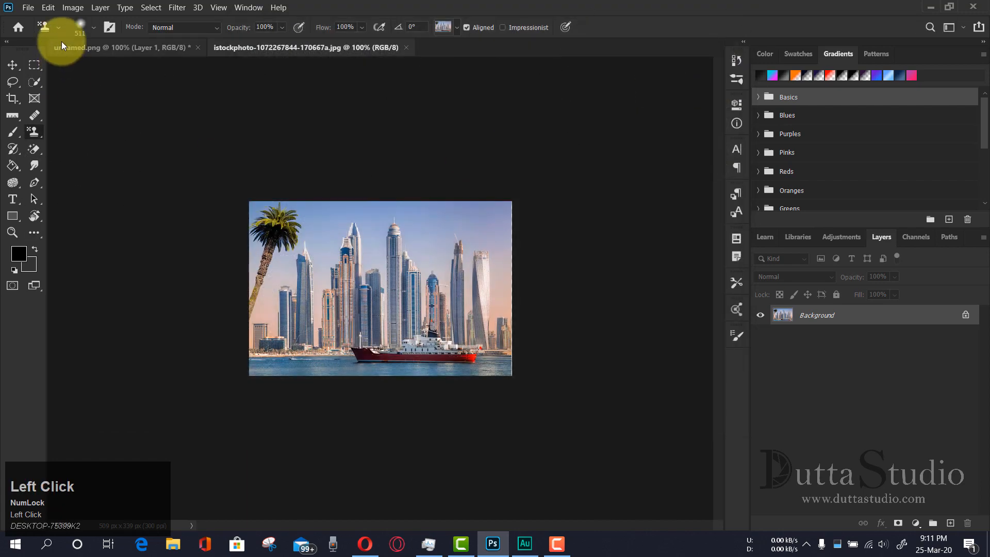
# Look over the Preferences categories and open the General preferences.
pyautogui.click(52, 10)
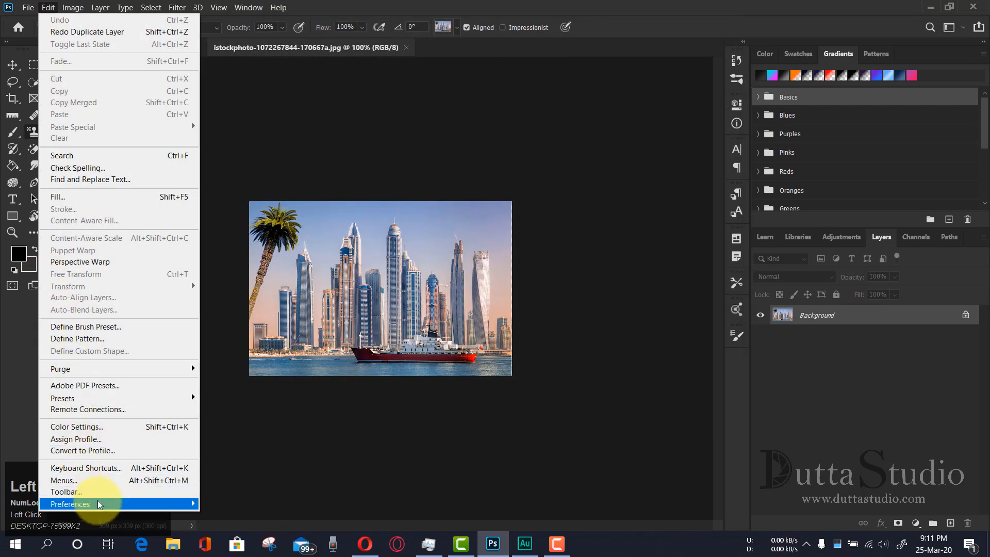
pyautogui.moveTo(91, 504)
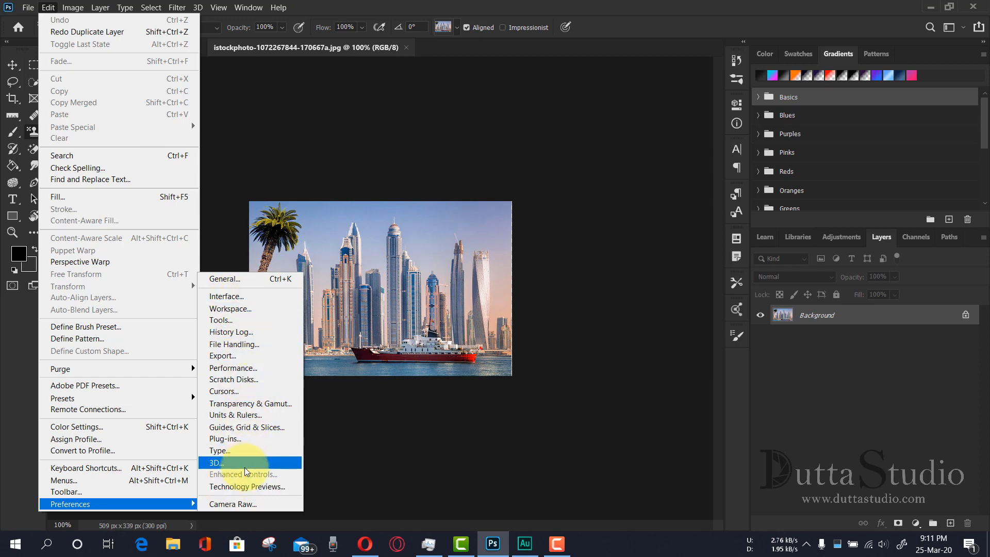
pyautogui.click(236, 282)
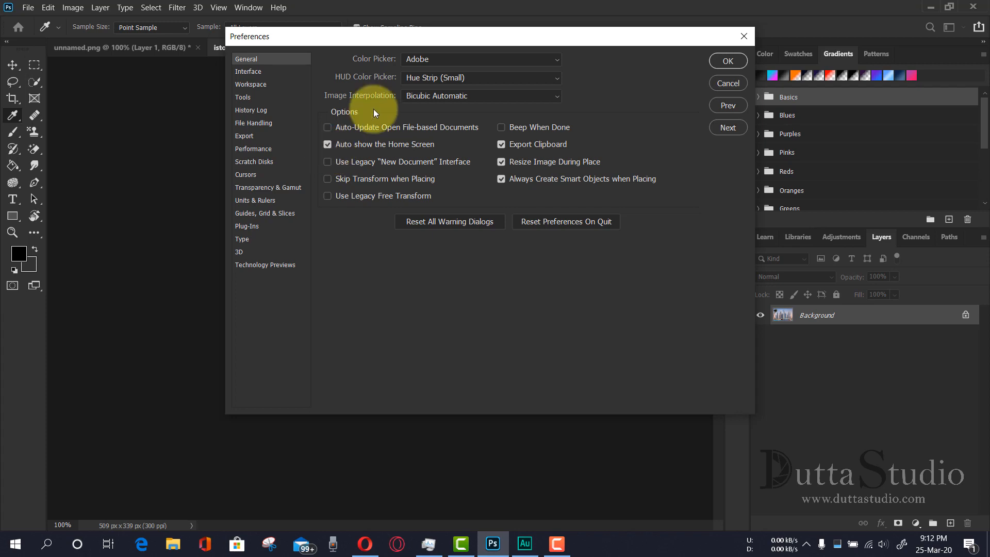
# Preview the lighter color themes in the Interface preferences, then return to the darkest theme.
pyautogui.click(248, 72)
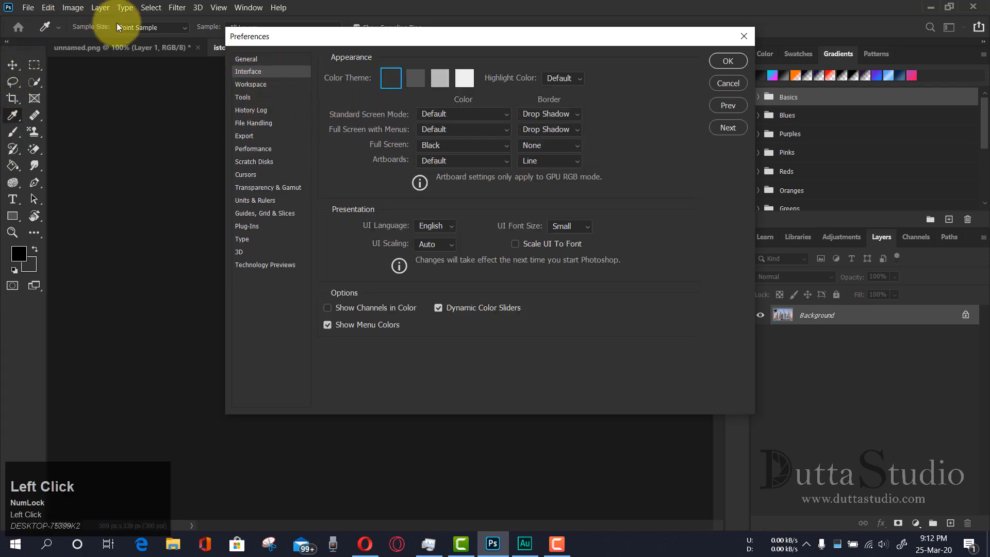
pyautogui.click(468, 81)
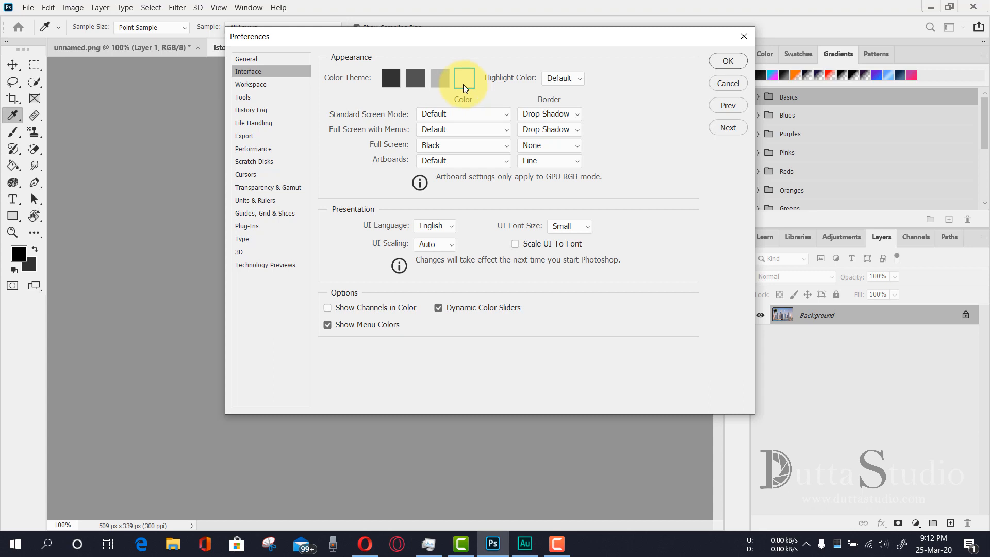
pyautogui.click(444, 76)
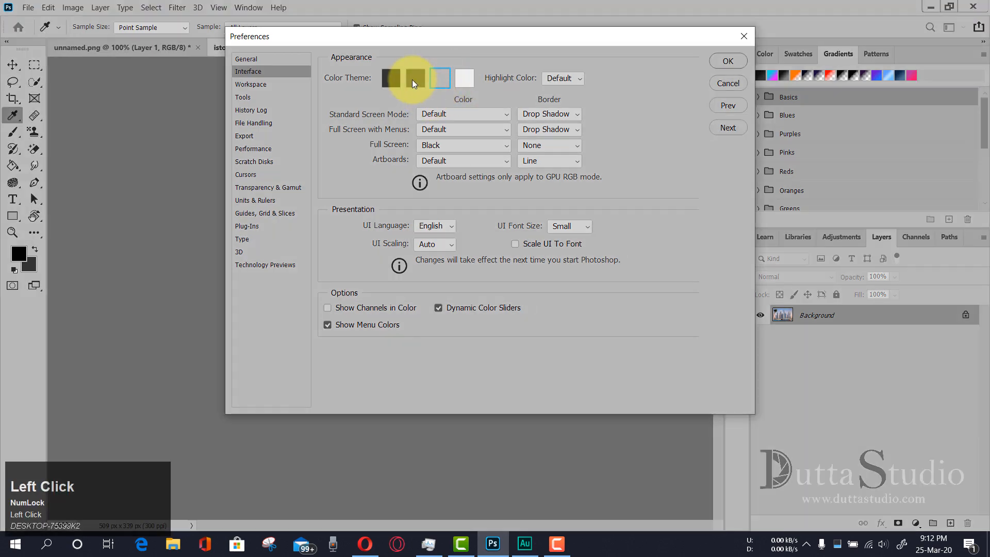
pyautogui.click(413, 79)
pyautogui.click(395, 73)
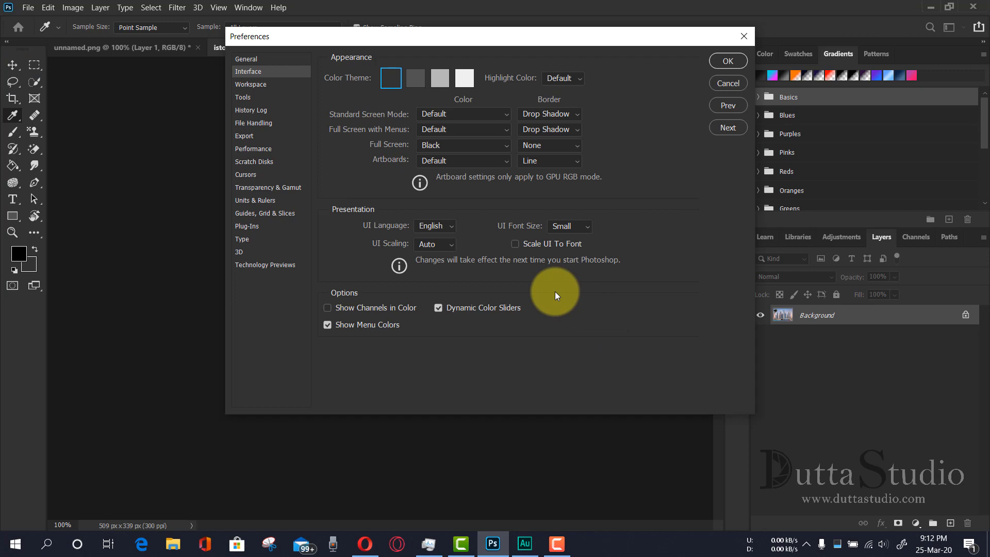
# Check the UI Font Size setting in the Interface preferences and review the Workspace preferences without changing them.
pyautogui.click(555, 227)
pyautogui.click(624, 227)
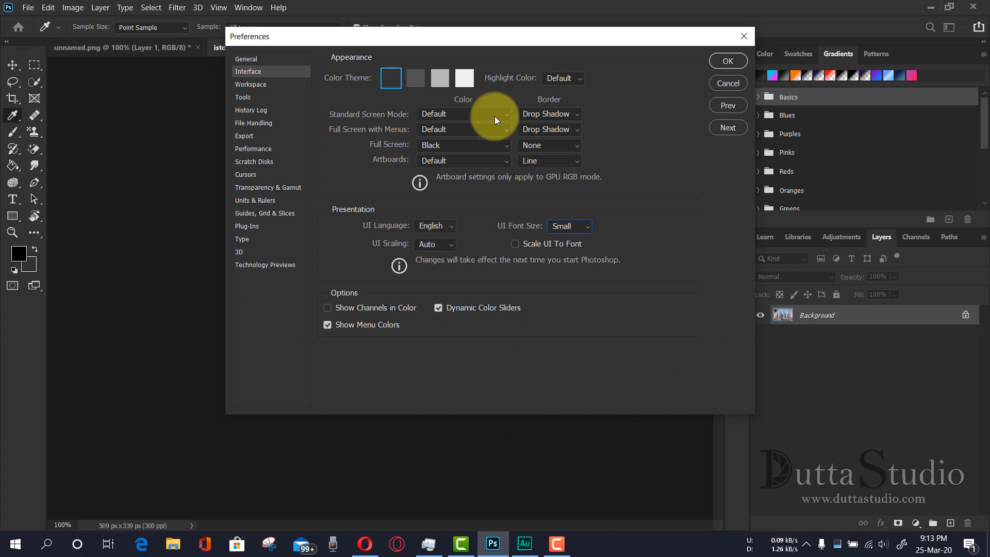
pyautogui.click(254, 87)
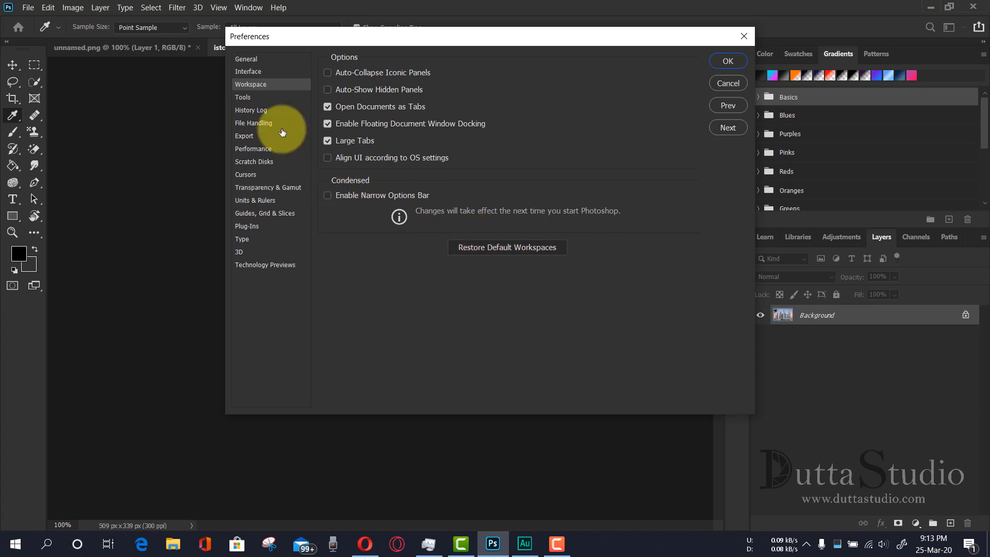
pyautogui.click(260, 72)
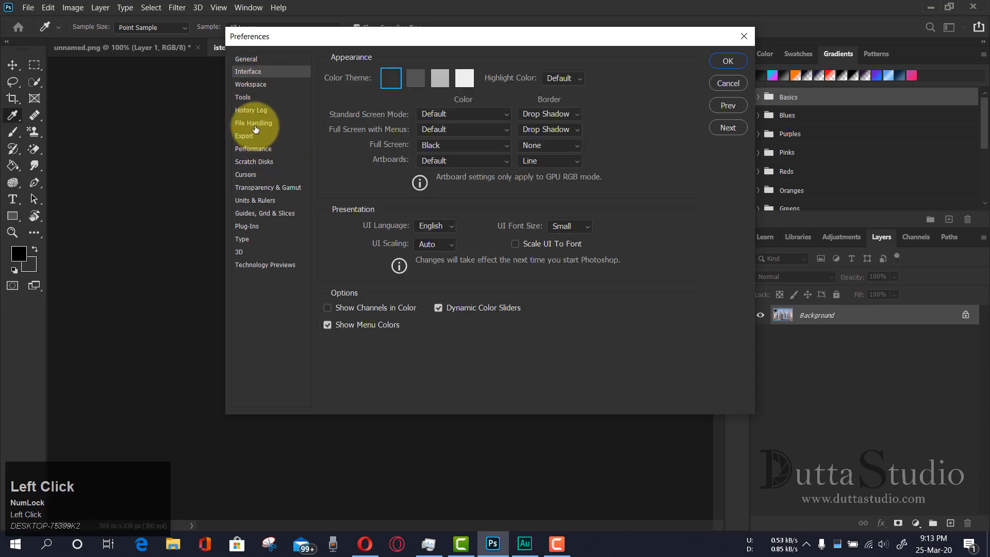
pyautogui.click(259, 88)
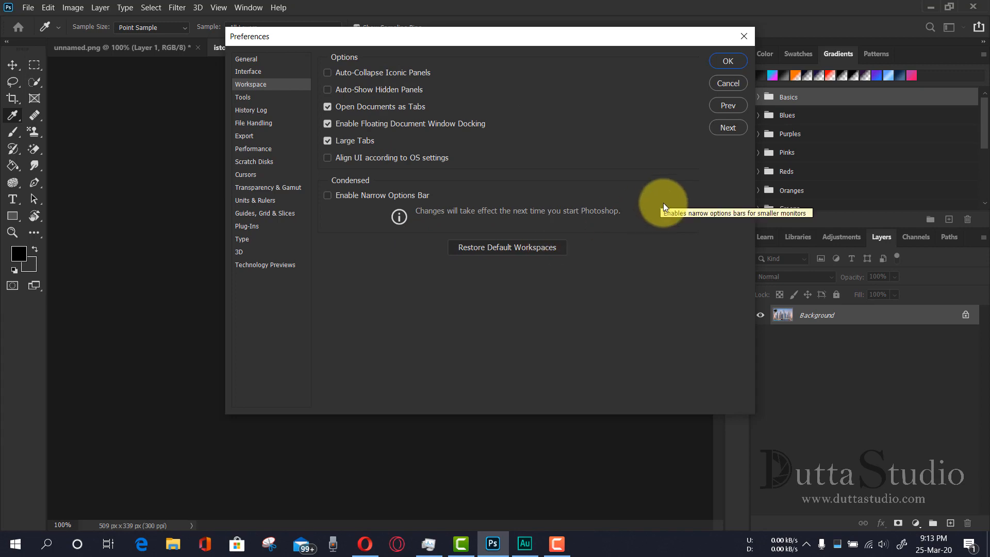
# Review the File Handling and Export preferences, including the available Quick Export formats, keeping PNG selected.
pyautogui.click(269, 123)
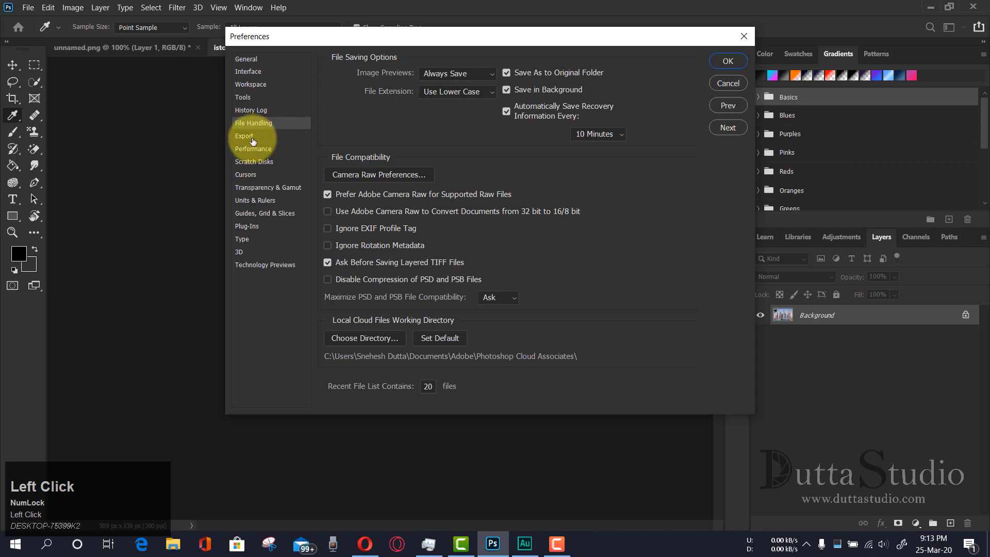
pyautogui.click(250, 137)
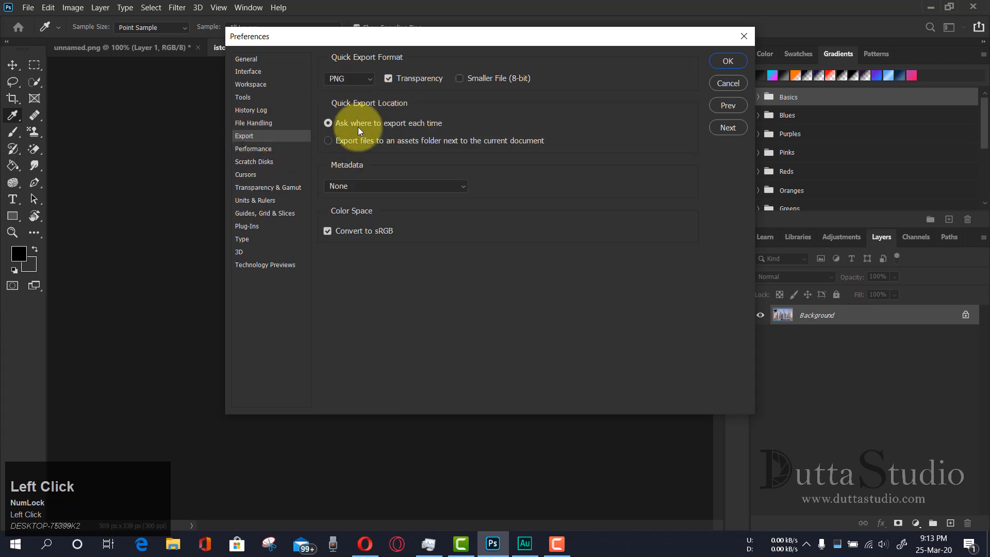
pyautogui.click(27, 7)
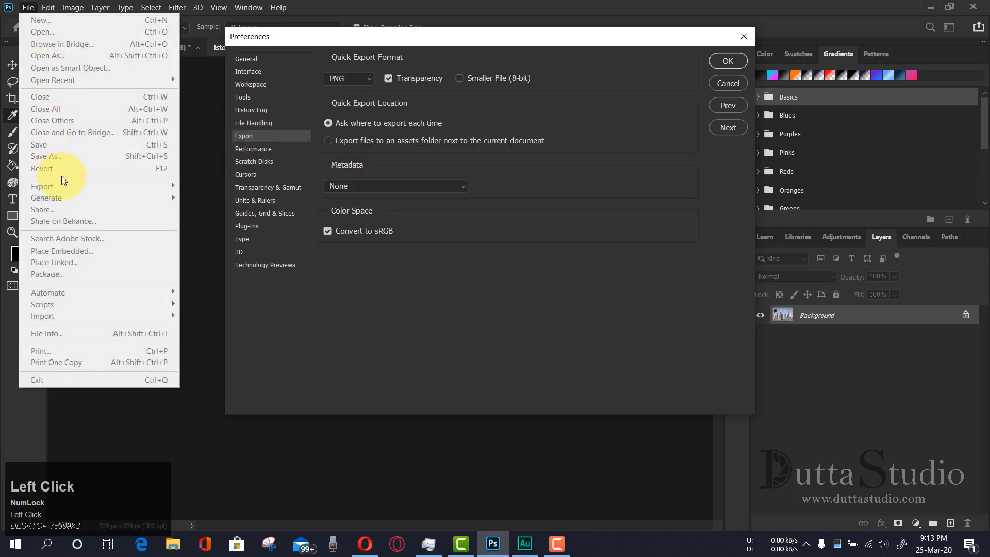
pyautogui.click(455, 318)
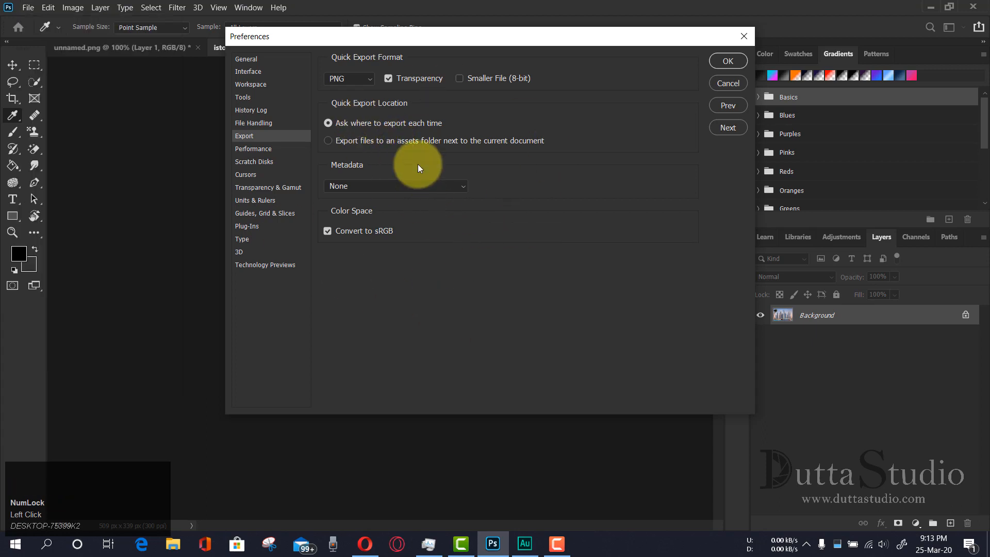
pyautogui.click(367, 78)
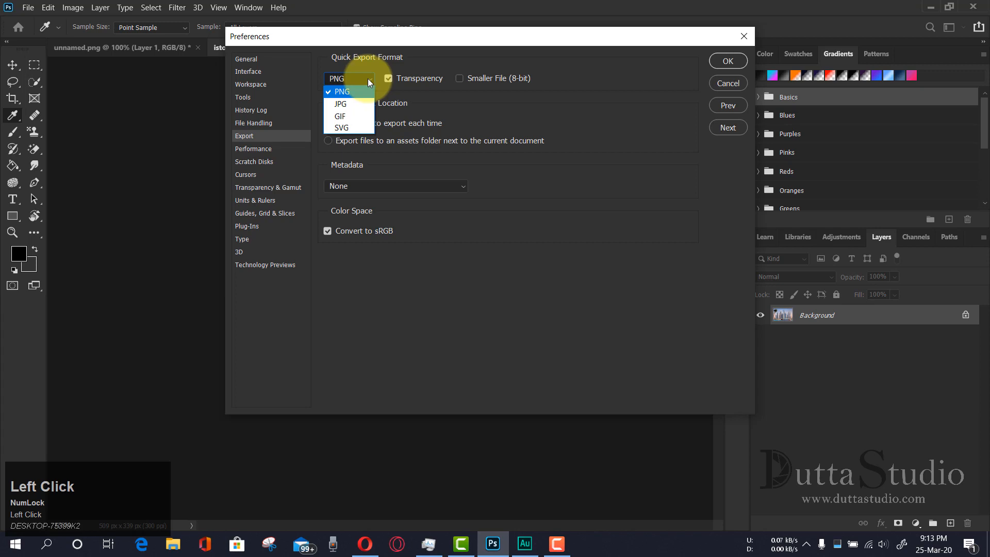
pyautogui.click(18, 10)
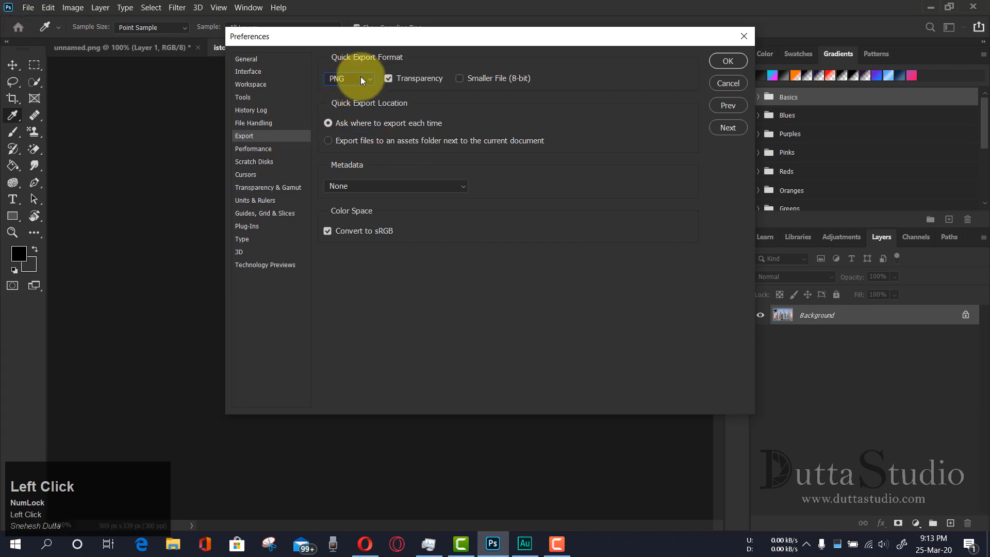
# Review the Scratch Disks drives, then the Plug-Ins, Type and 3D preferences.
pyautogui.click(262, 162)
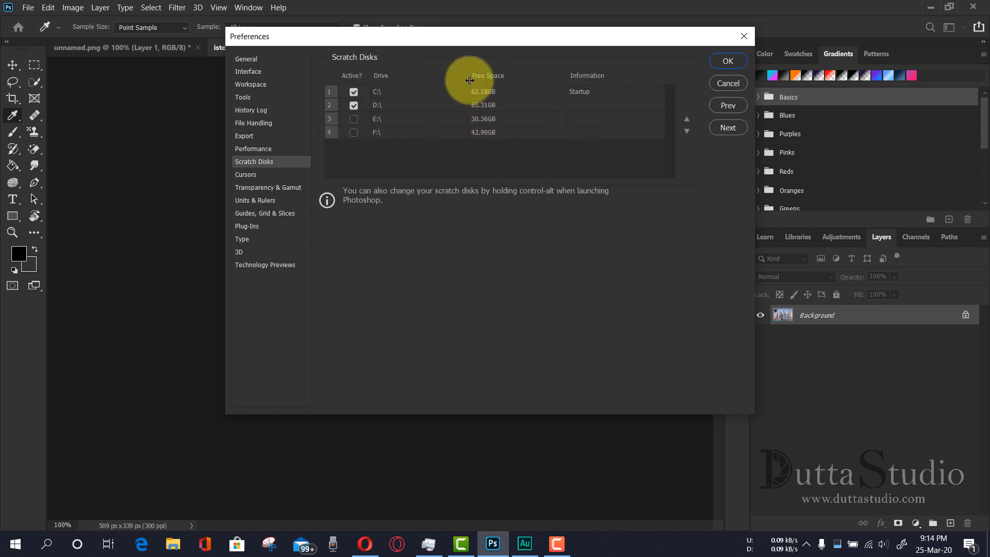
pyautogui.click(353, 105)
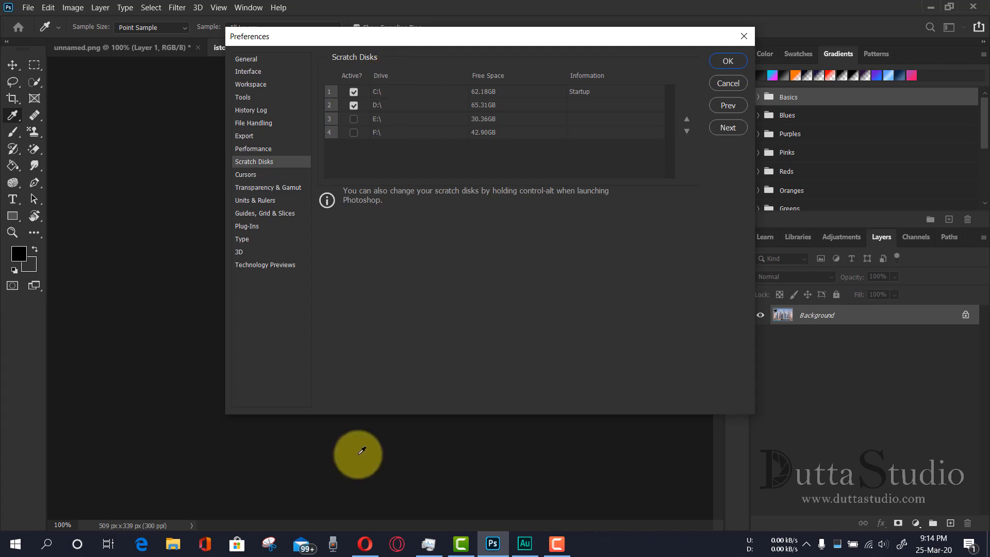
pyautogui.click(257, 226)
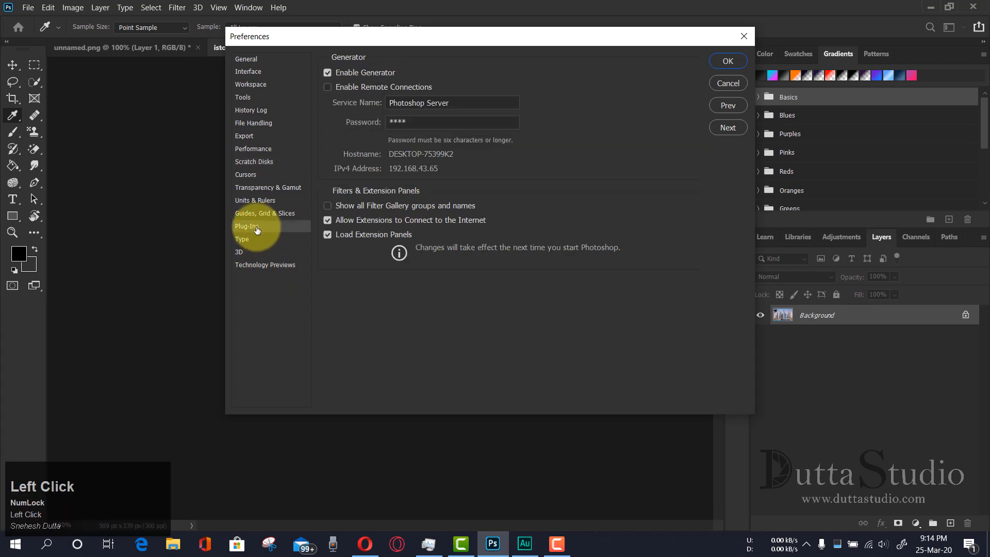
pyautogui.click(247, 239)
pyautogui.click(251, 252)
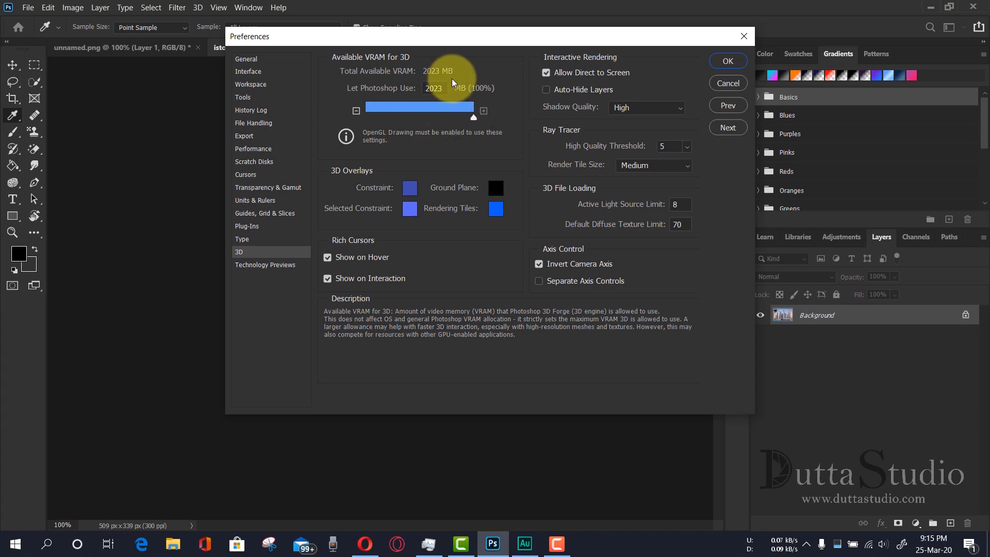
# Set the memory Photoshop may use to 5630 MB in the Performance preferences and apply the preferences.
pyautogui.click(258, 149)
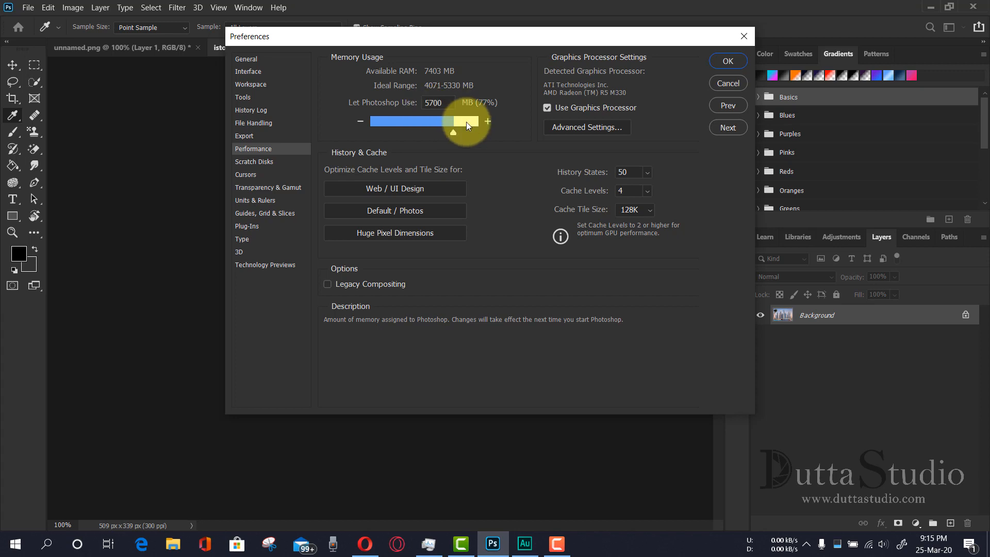
pyautogui.moveTo(459, 132); pyautogui.dragTo(450, 131)
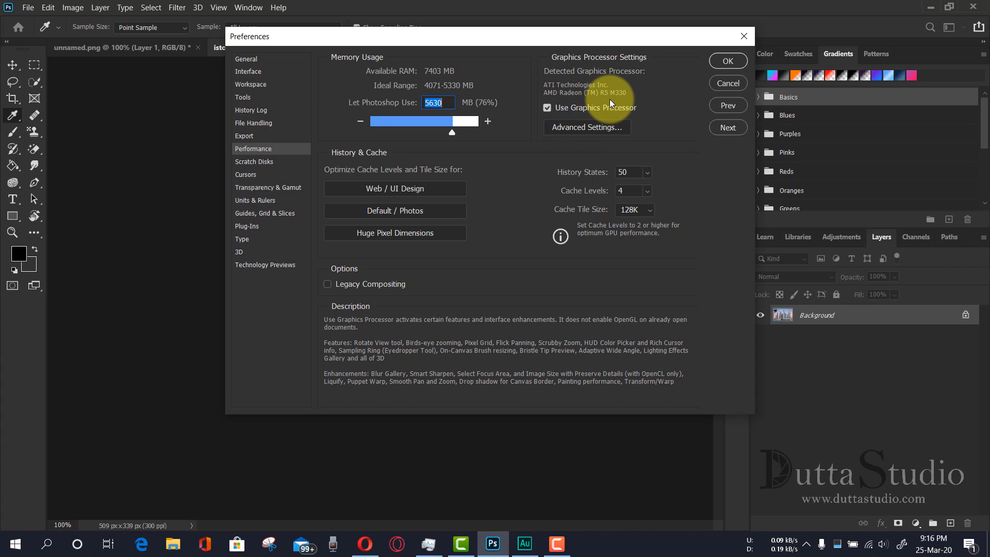
pyautogui.click(727, 61)
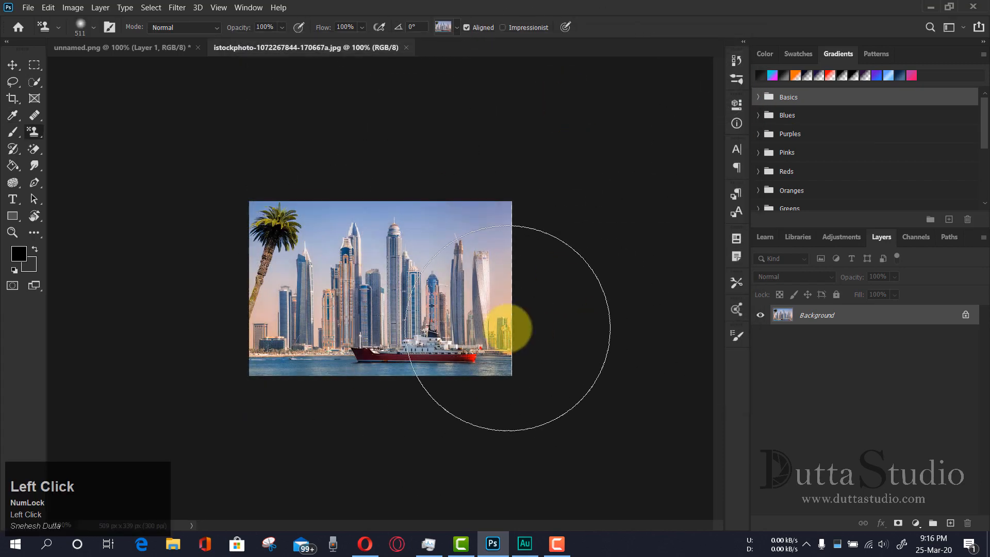
pyautogui.click(49, 8)
pyautogui.click(12, 30)
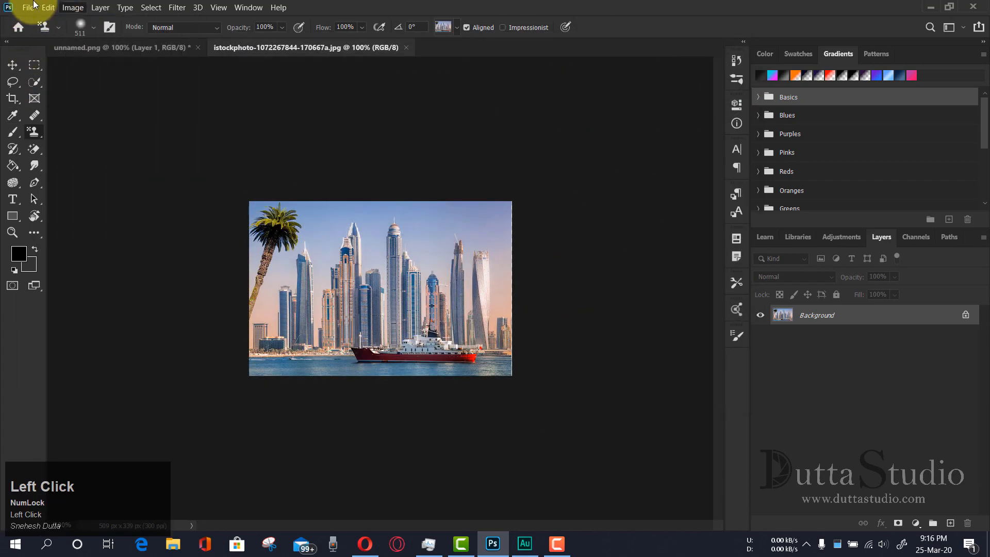
pyautogui.click(47, 8)
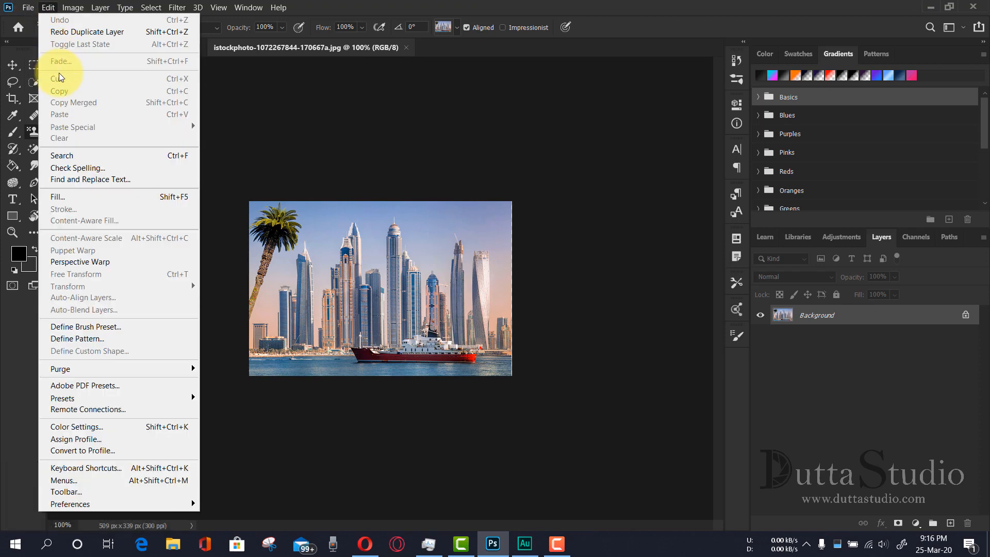
pyautogui.click(93, 4)
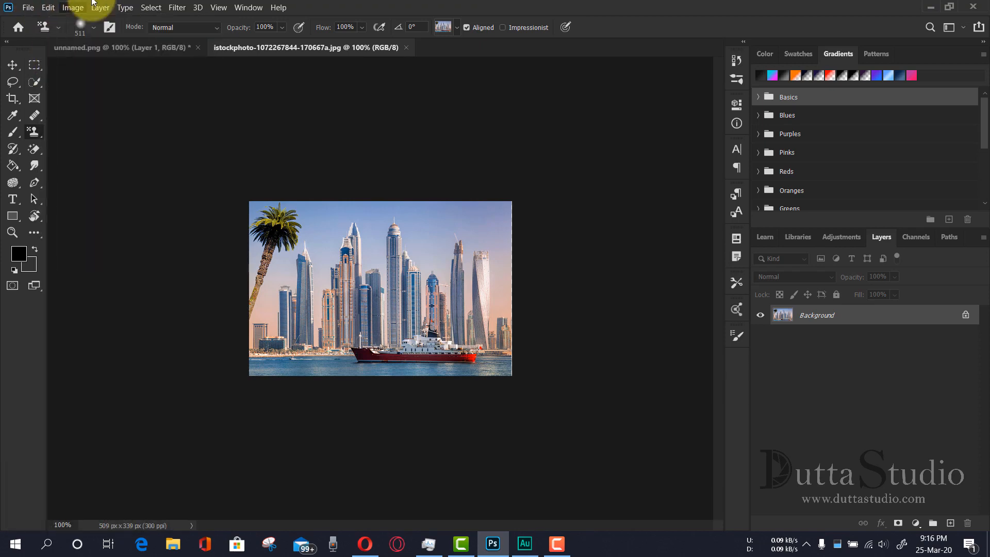
pyautogui.click(80, 6)
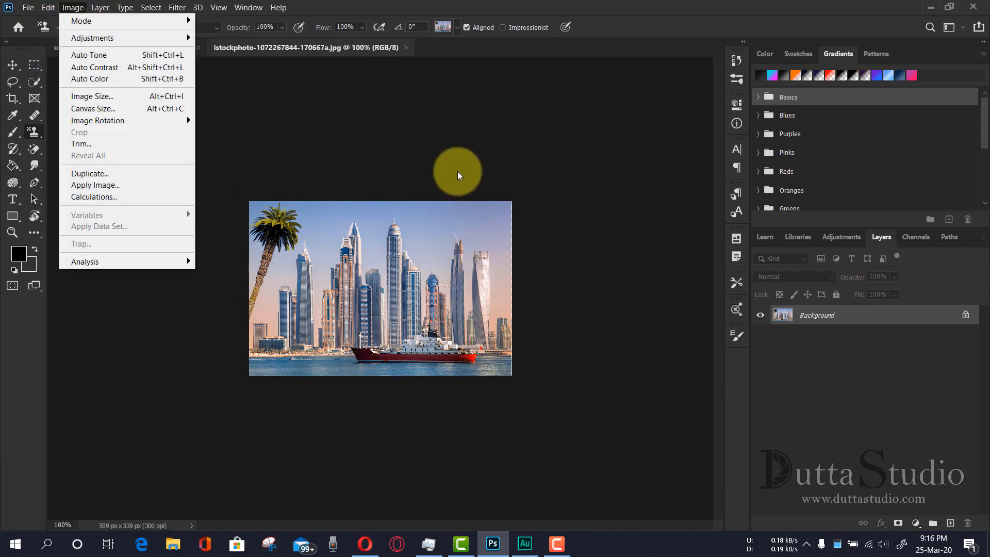